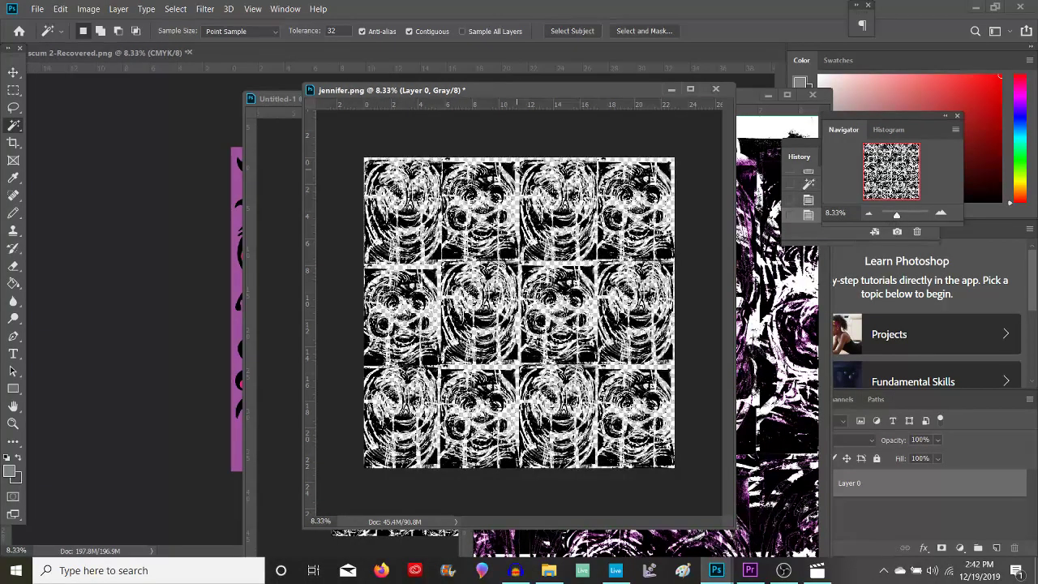
Try filling the transparent gaps of the twelve-portrait grid with the grey foreground colour using the Paint Bucket, and undo the fill.
left_click(14, 283)
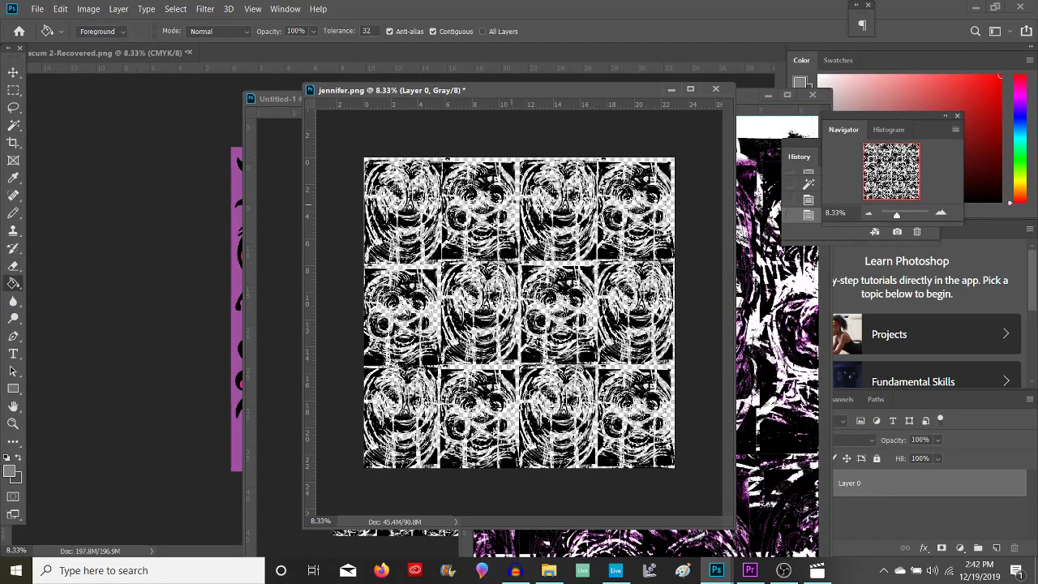
left_click(512, 208)
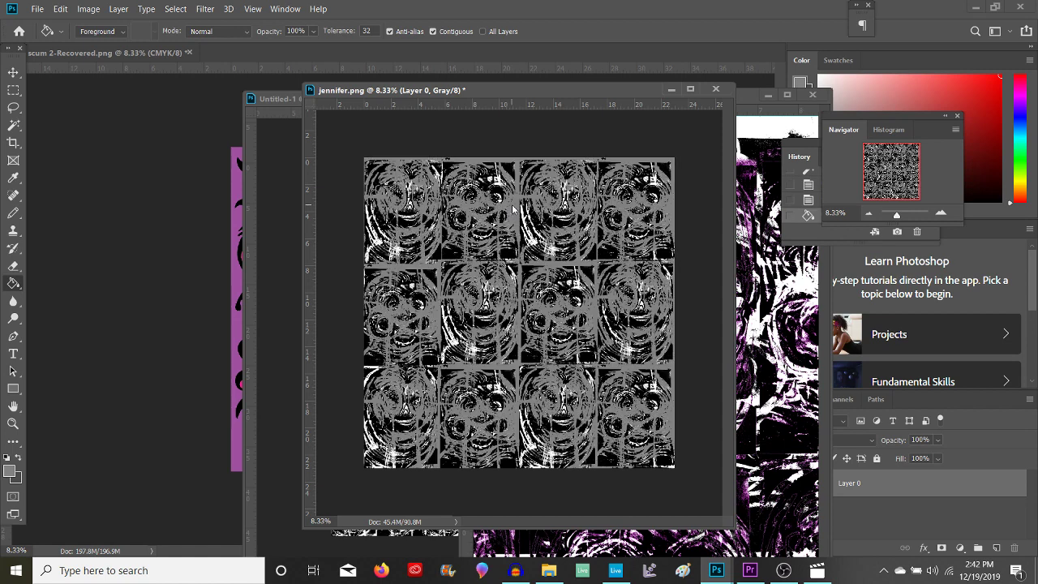
left_click(60, 9)
left_click(69, 22)
Set the foreground colour to bright pink ff00ba and fill the transparent gaps of the portrait grid with the Paint Bucket.
left_click(8, 472)
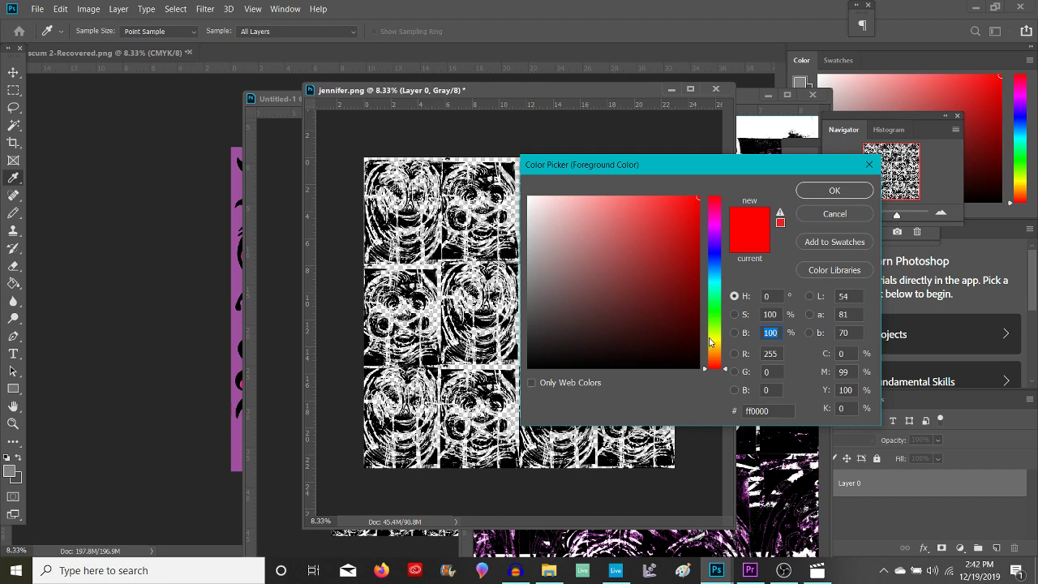
left_click(709, 339)
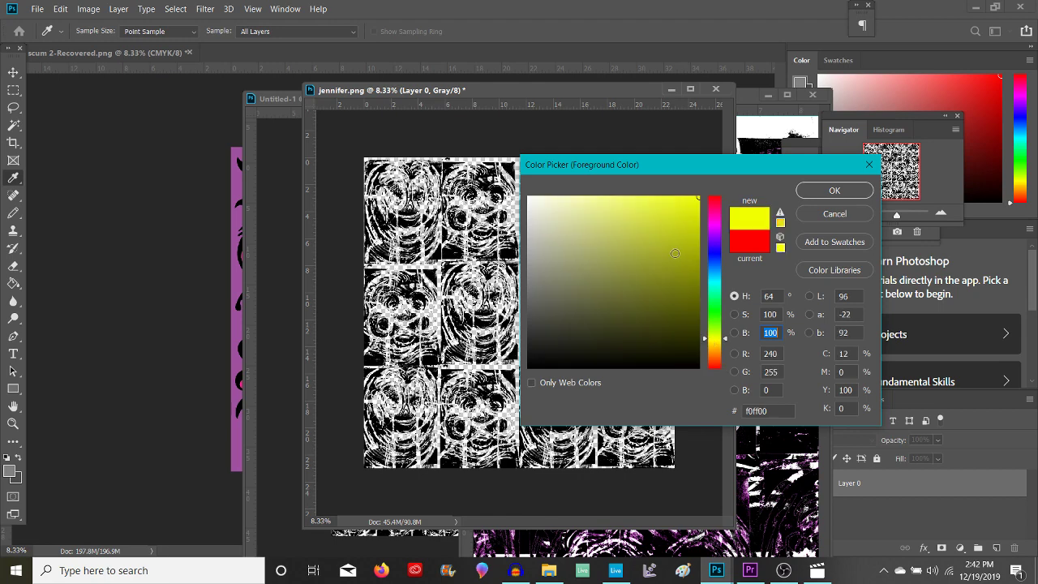
left_click(712, 220)
left_click(819, 195)
key("g")
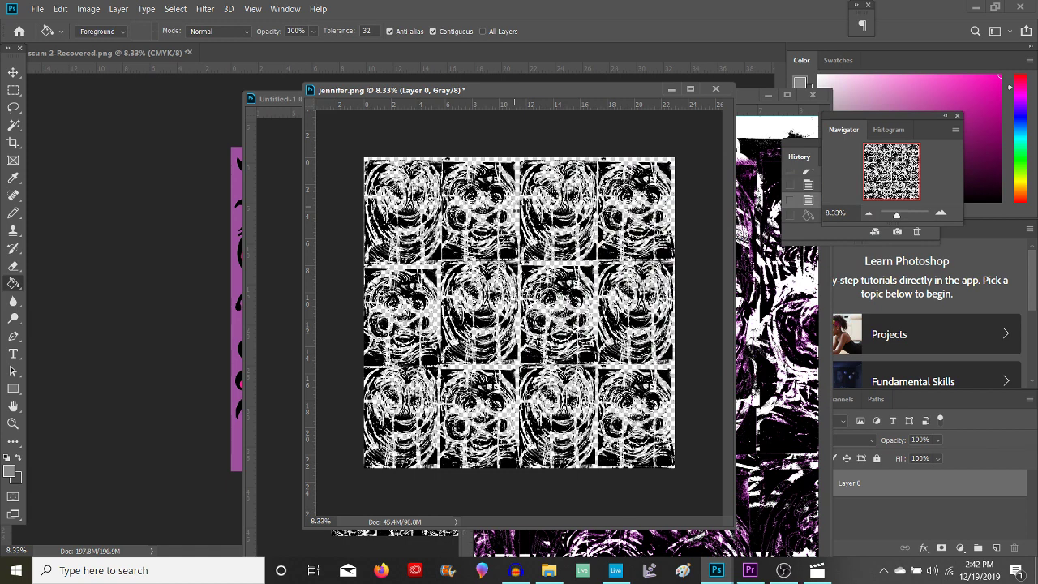
left_click(516, 207)
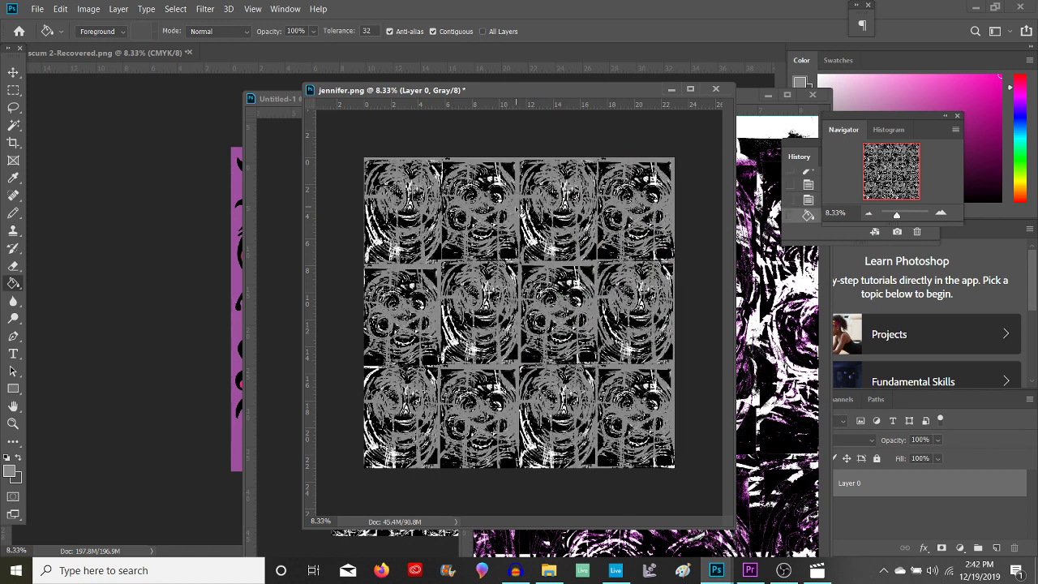
Convert the portrait grid to RGB Color mode and refill its grey areas with the pink foreground colour.
left_click(12, 470)
left_click(829, 192)
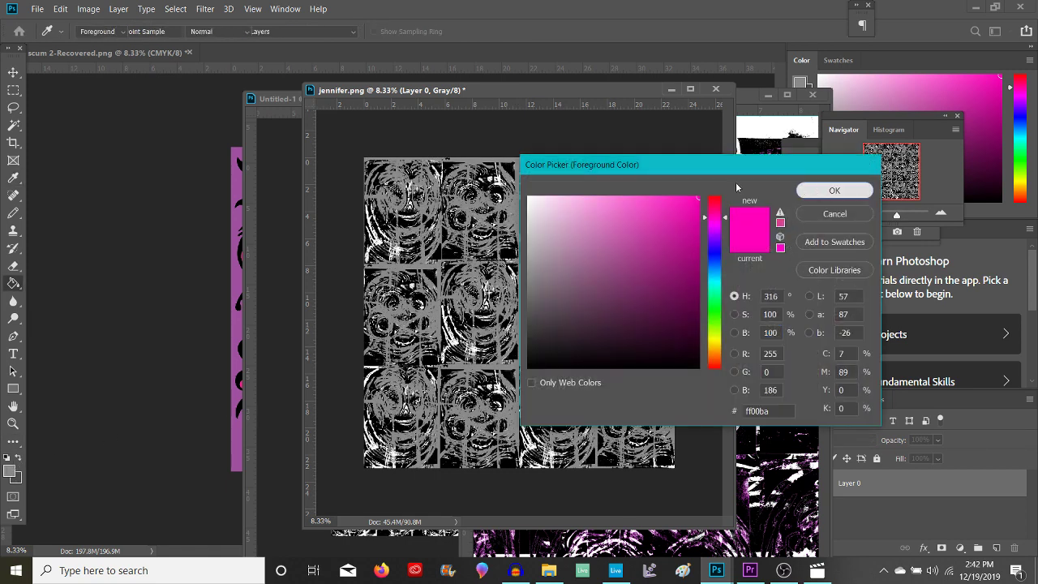
left_click(89, 9)
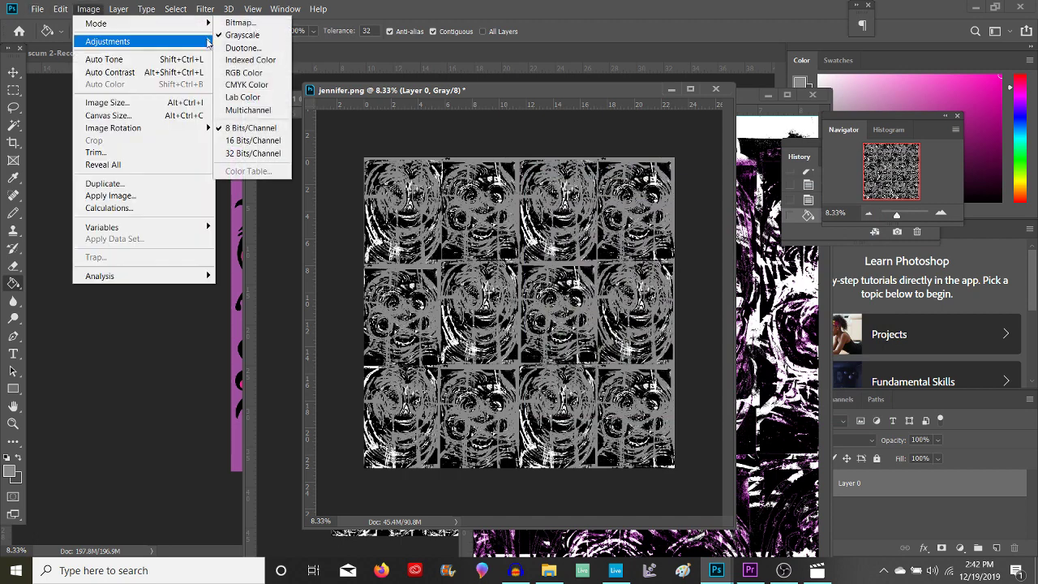
mouse_move(169, 25)
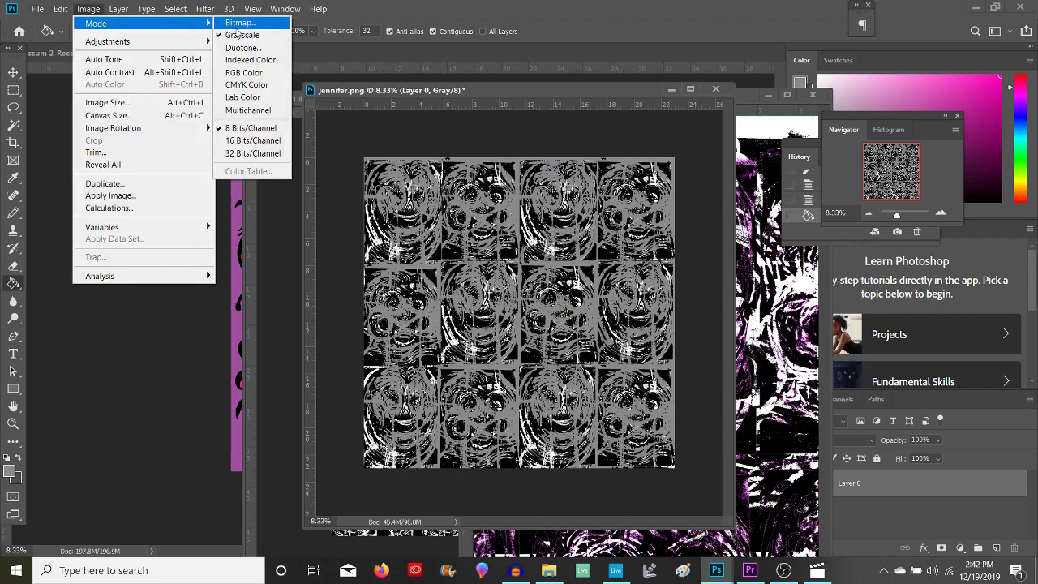
left_click(234, 72)
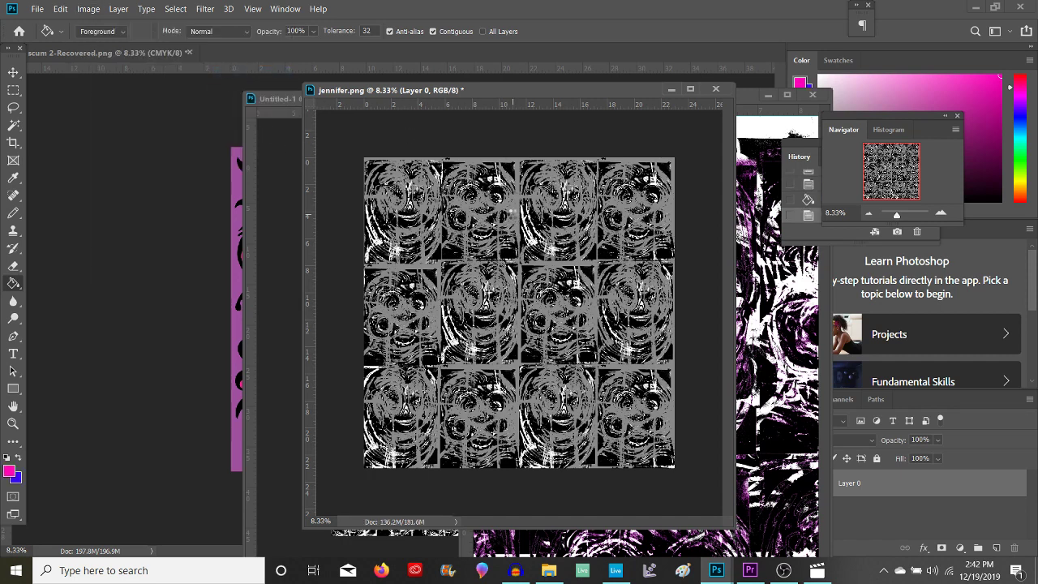
left_click(514, 217)
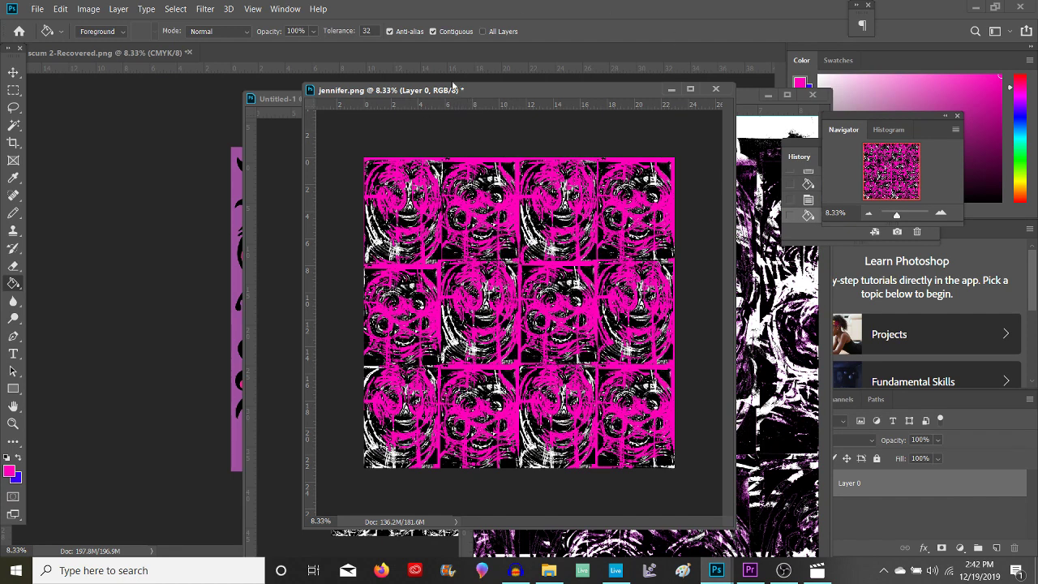
Move the pink portrait grid's window aside, minimize 2019-12-19_093139.jpg and bring the Untitled-1 window forward.
left_click_drag(469, 86, 337, 87)
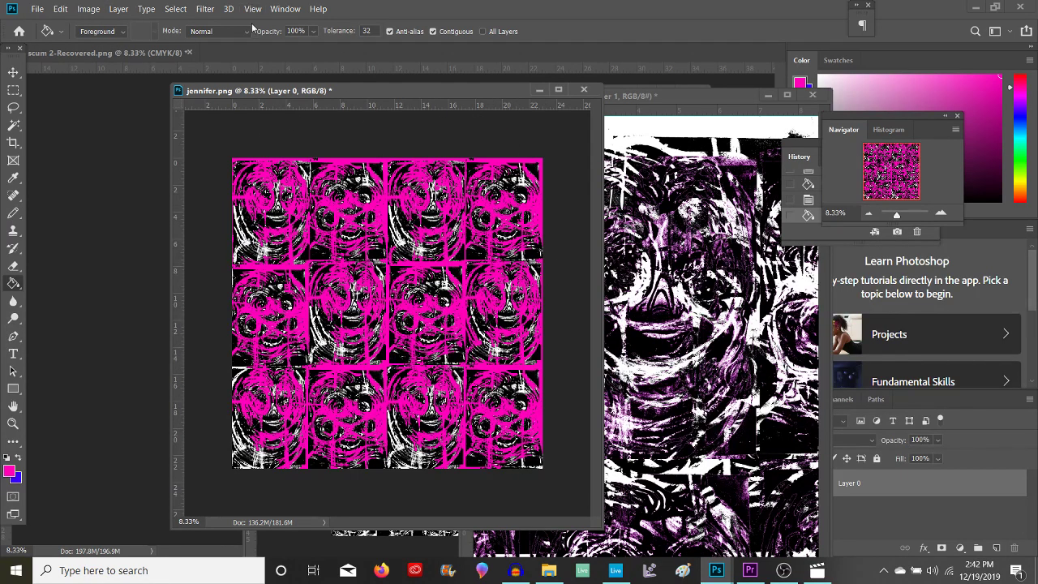
left_click_drag(287, 96, 236, 93)
left_click_drag(661, 97, 474, 94)
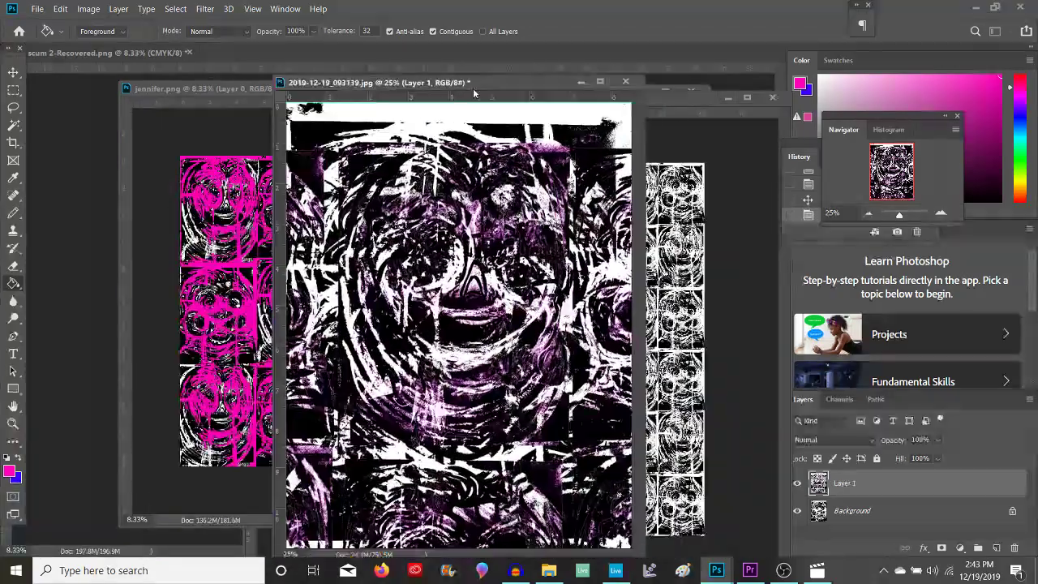
left_click(580, 82)
left_click(652, 98)
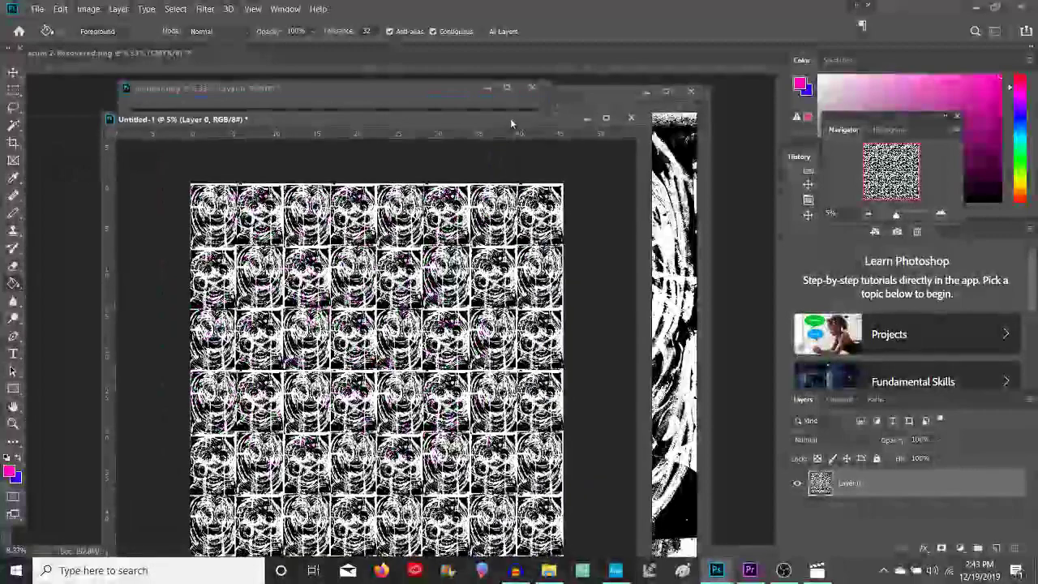
Bring 2019-12-19_093331.jpg to the front, zoomed out to 16.7%, and undo its last black-and-white adjustment.
left_click(651, 225)
key("z")
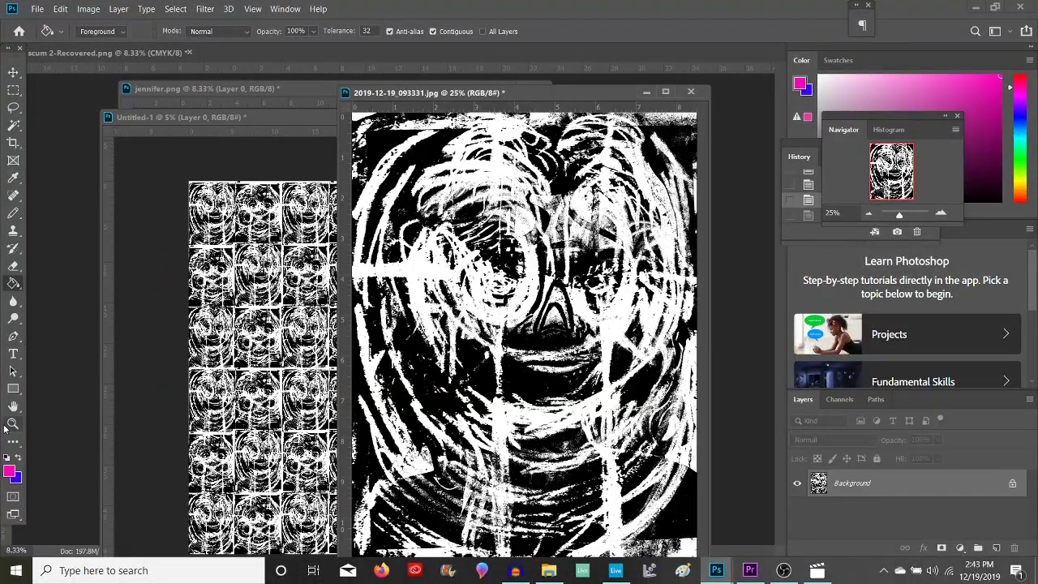
left_click(444, 294, "alt")
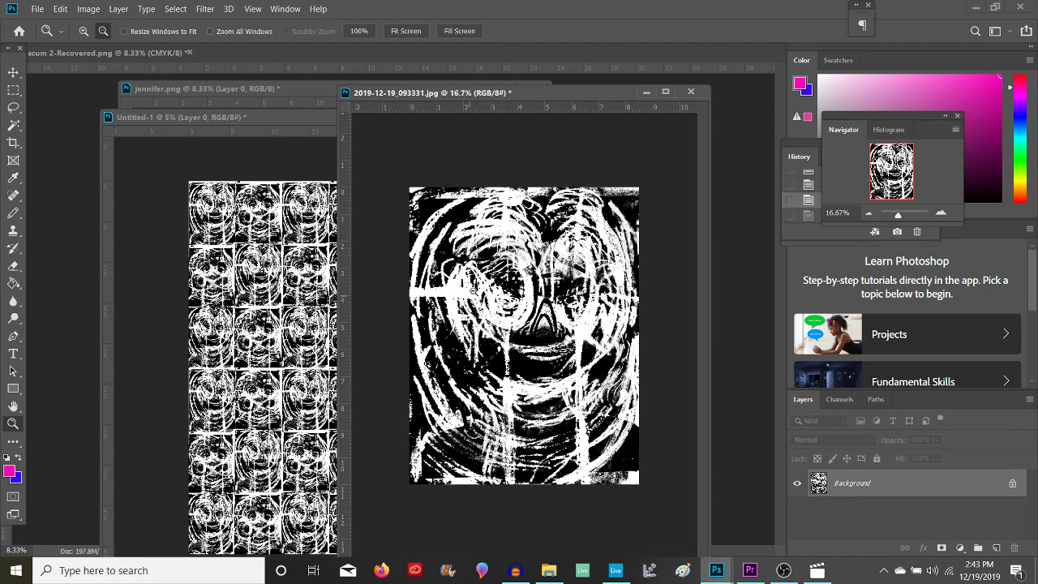
left_click(60, 9)
left_click(81, 17)
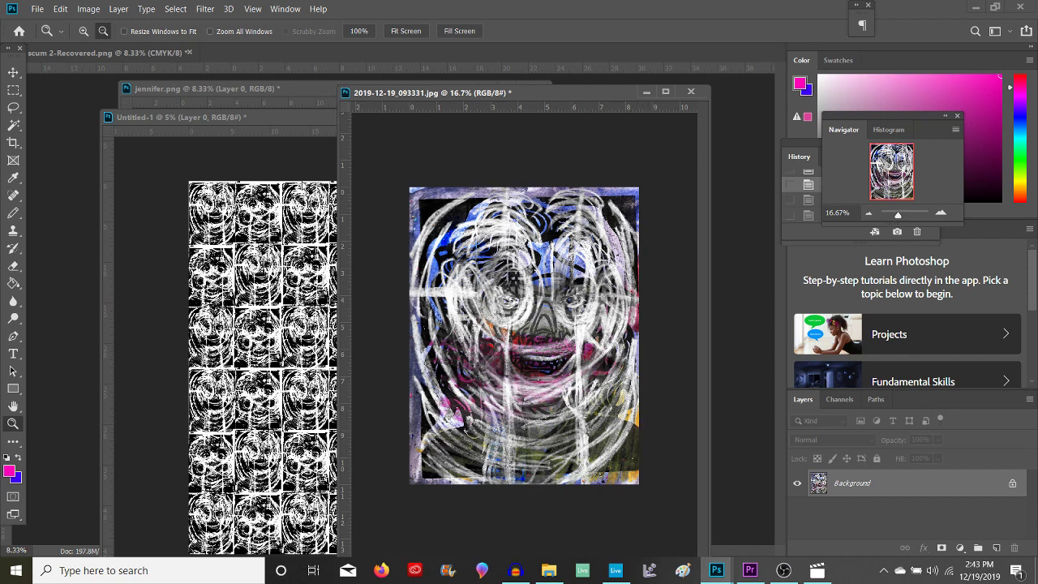
Apply the Equalize adjustment to the full-colour portrait in 2019-12-19_093331.jpg.
left_click(88, 9)
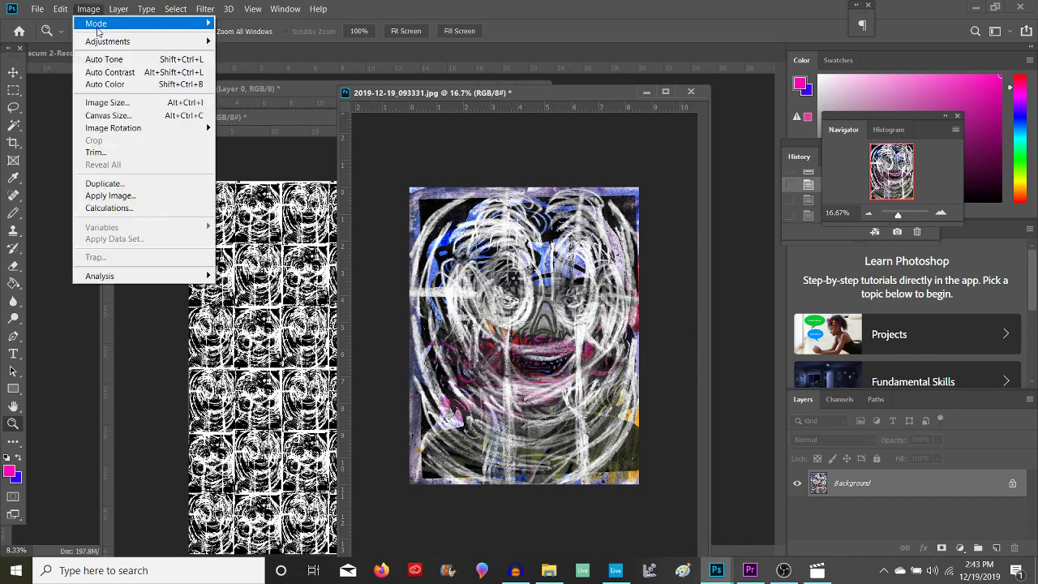
mouse_move(102, 42)
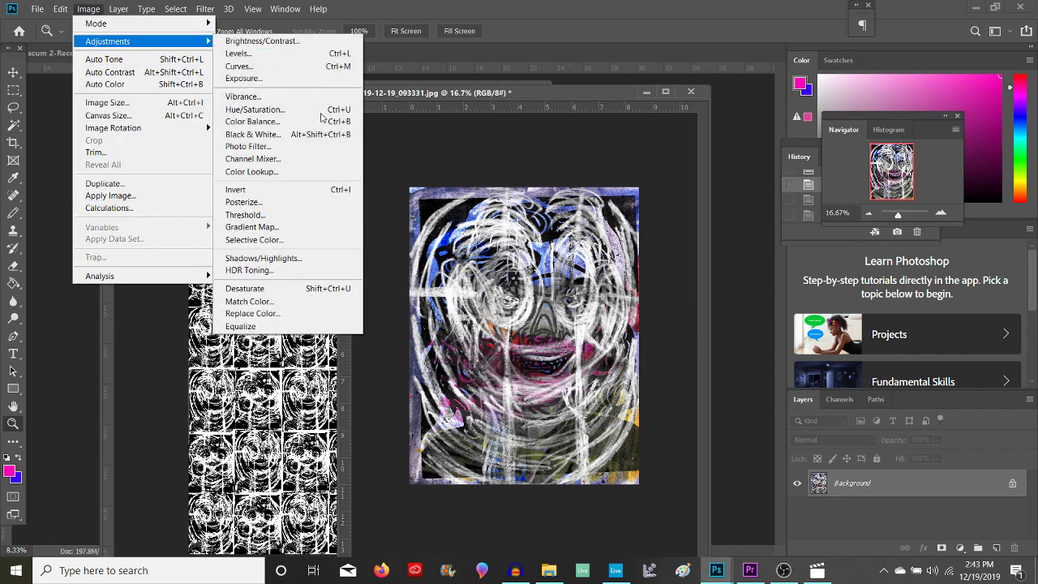
left_click(241, 327)
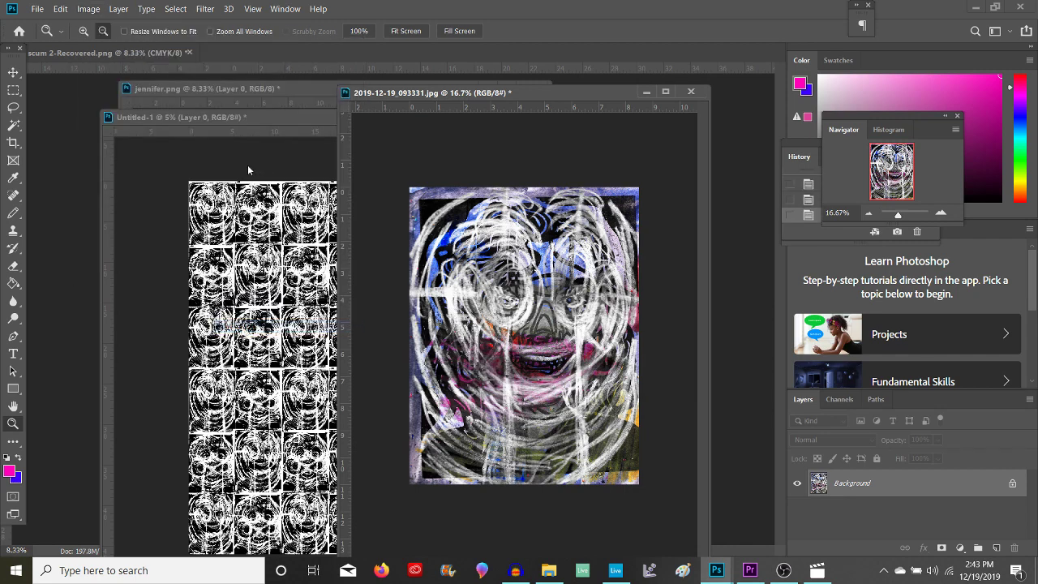
Adjust the portrait's brightness to -23 and contrast to 85, and shift its document window slightly aside.
left_click(88, 9)
mouse_move(105, 41)
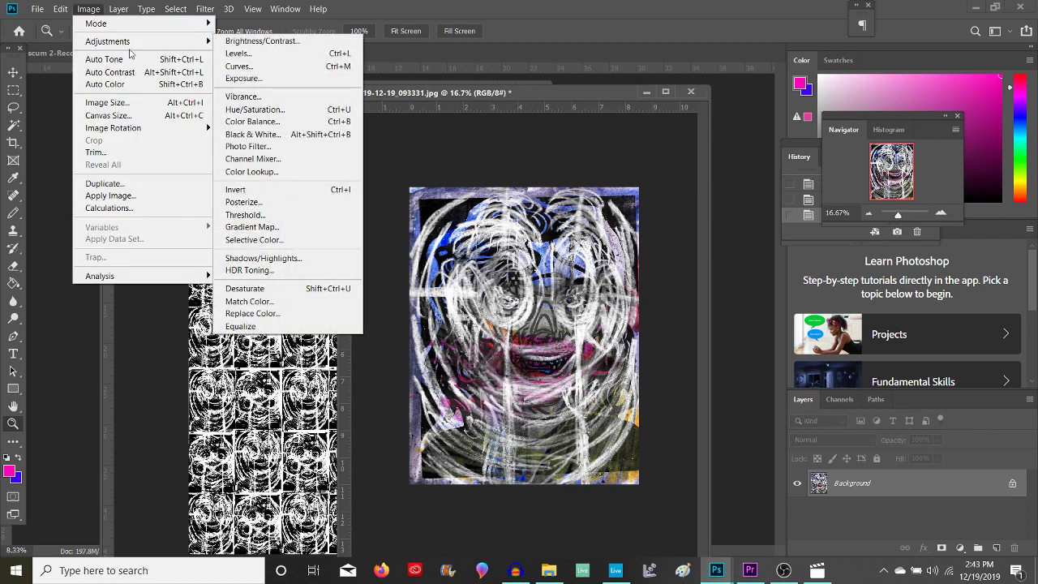
left_click(261, 40)
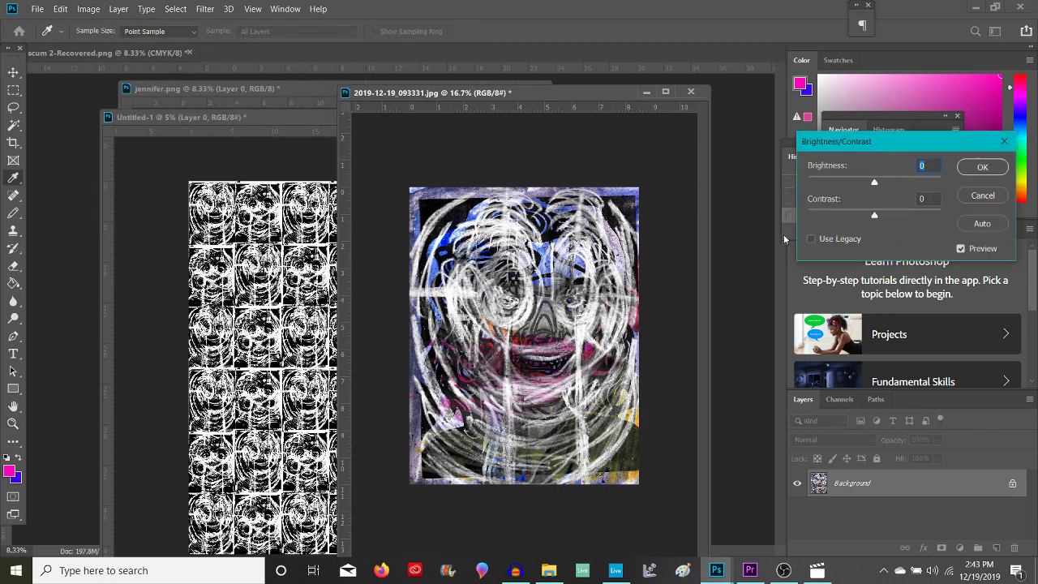
left_click(909, 214)
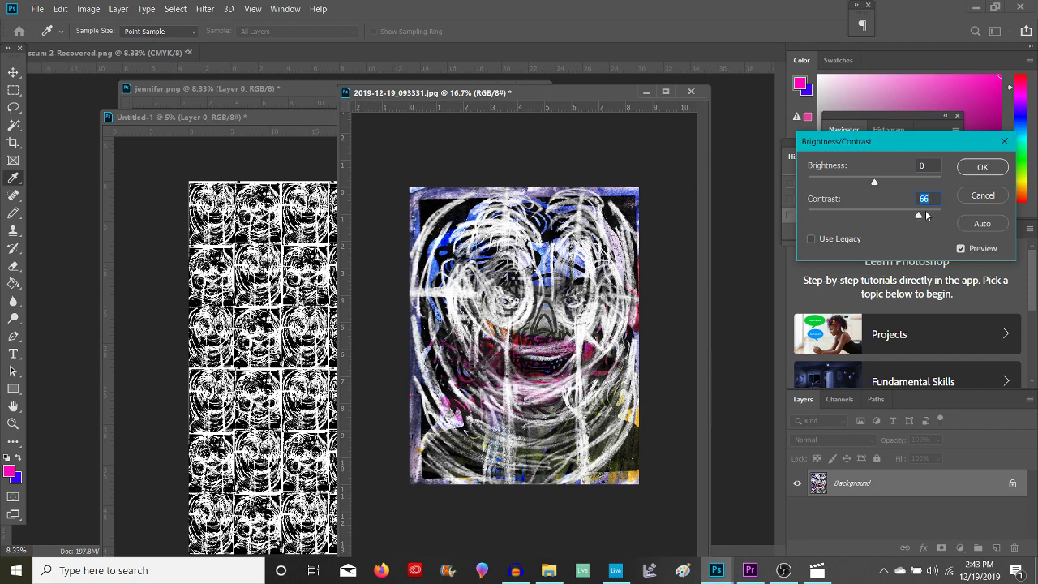
left_click_drag(858, 182, 858, 184)
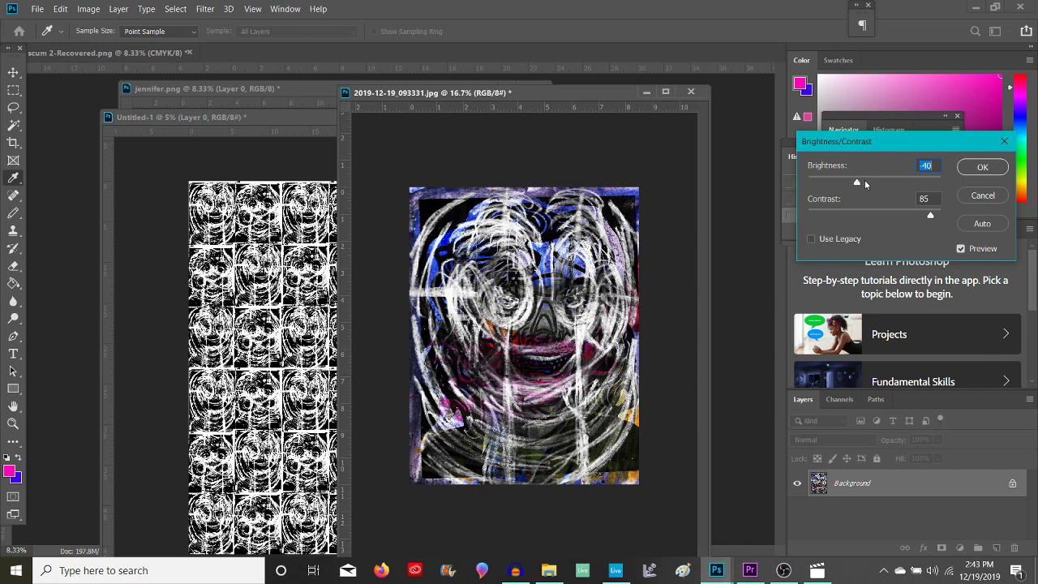
left_click(864, 182)
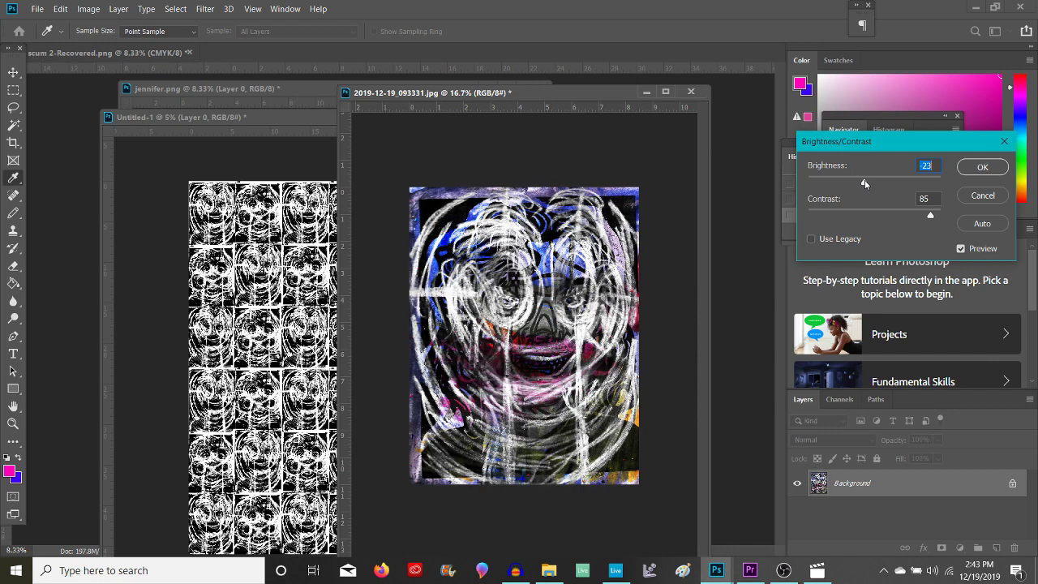
left_click(979, 171)
key("z")
left_click_drag(486, 92, 535, 95)
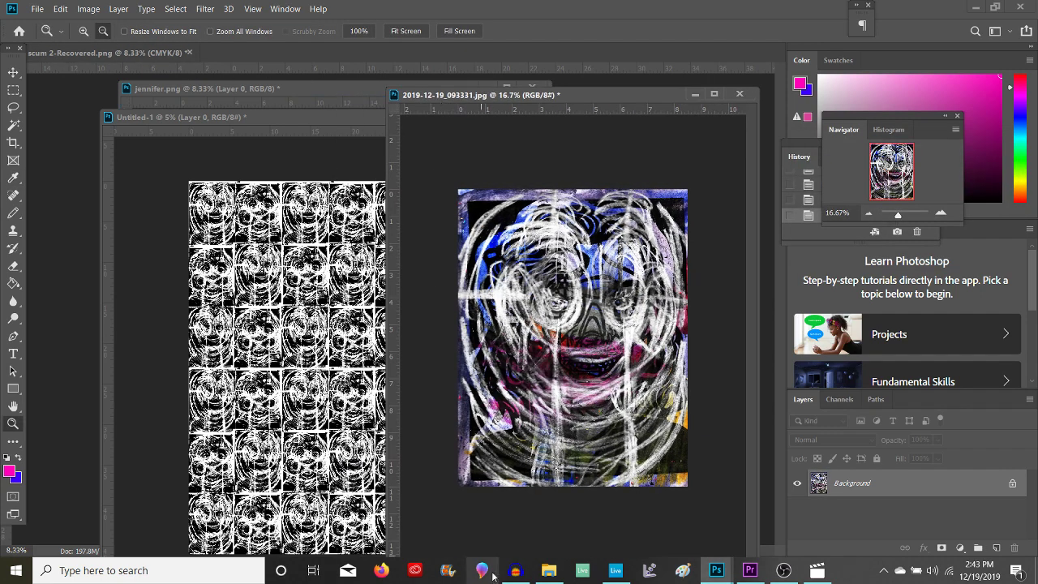
Switch to File Explorer, open the printmaking udel 2019-2020 folder and reposition the window to show its contents.
left_click(549, 570)
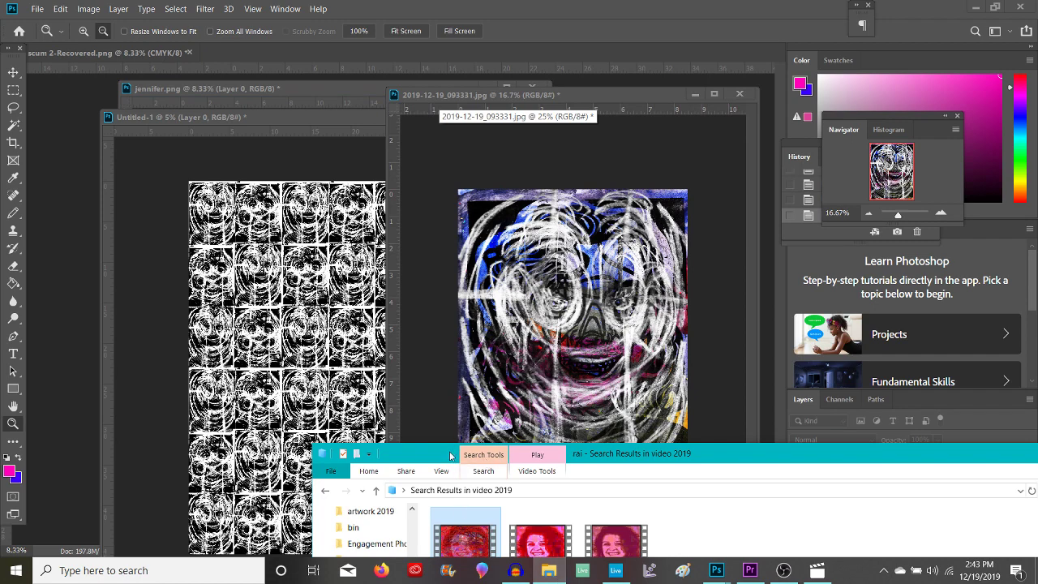
left_click_drag(450, 455, 566, 175)
scroll(511, 378, "down", 1)
scroll(449, 483, "up", 1)
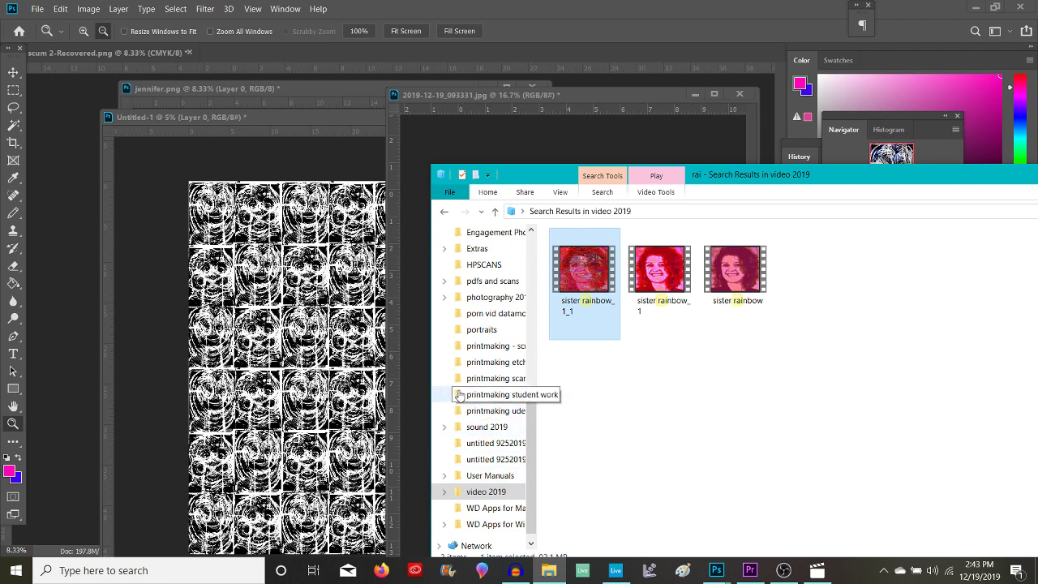
scroll(474, 467, "up", 1)
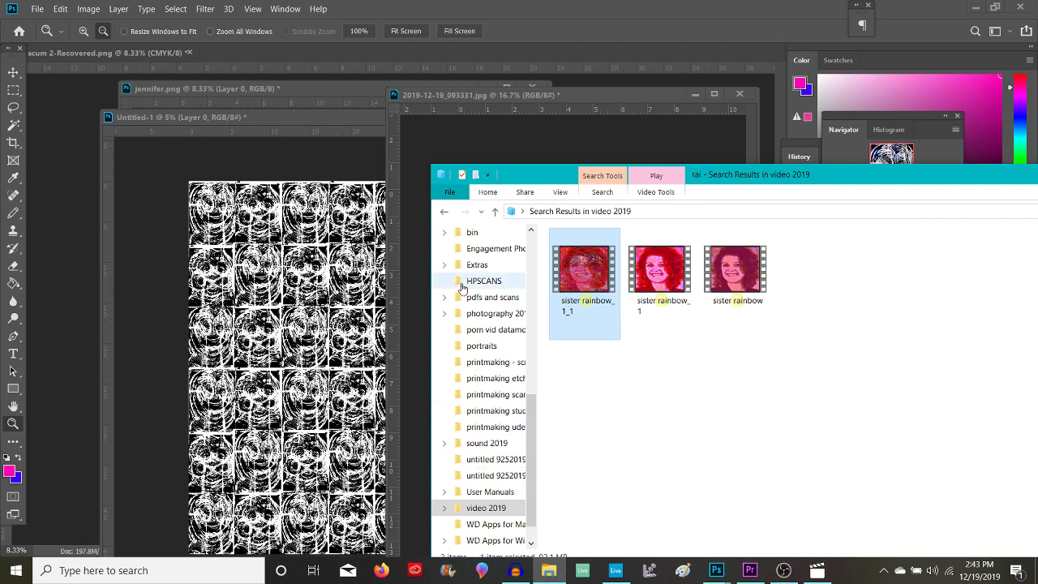
scroll(469, 292, "up", 4)
scroll(469, 292, "up", 3)
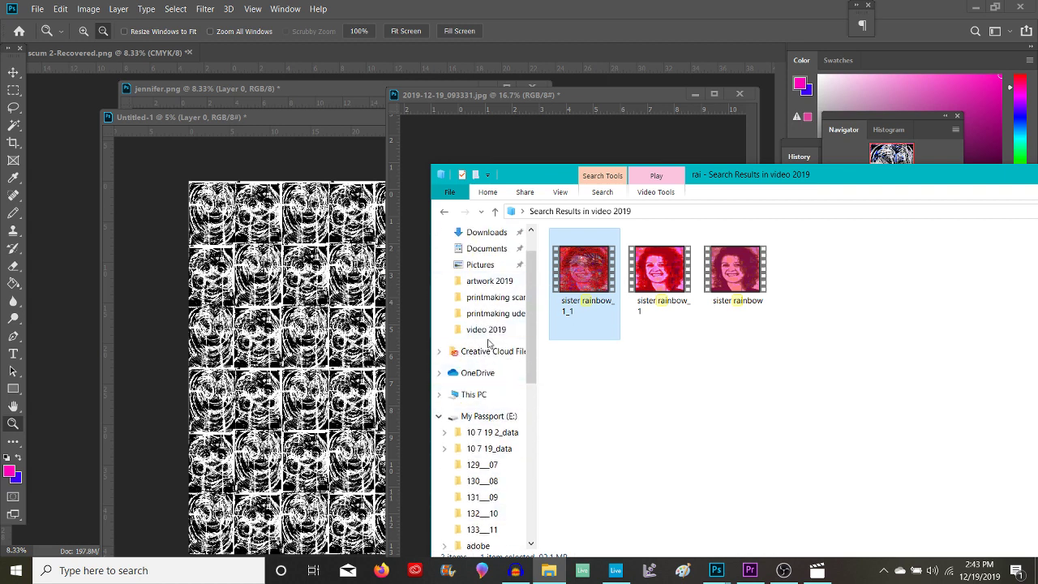
left_click(491, 313)
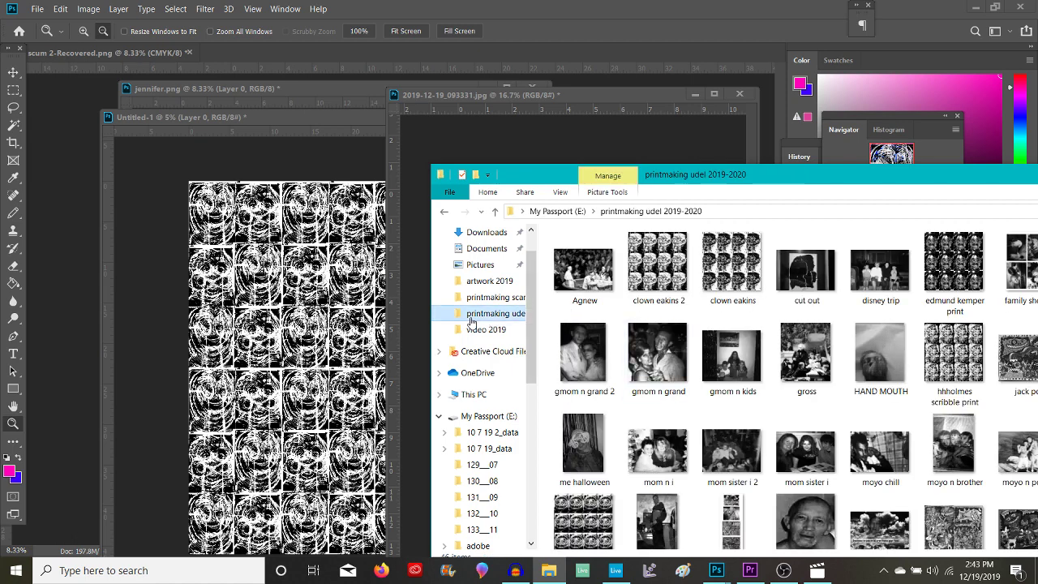
left_click_drag(710, 175, 610, 153)
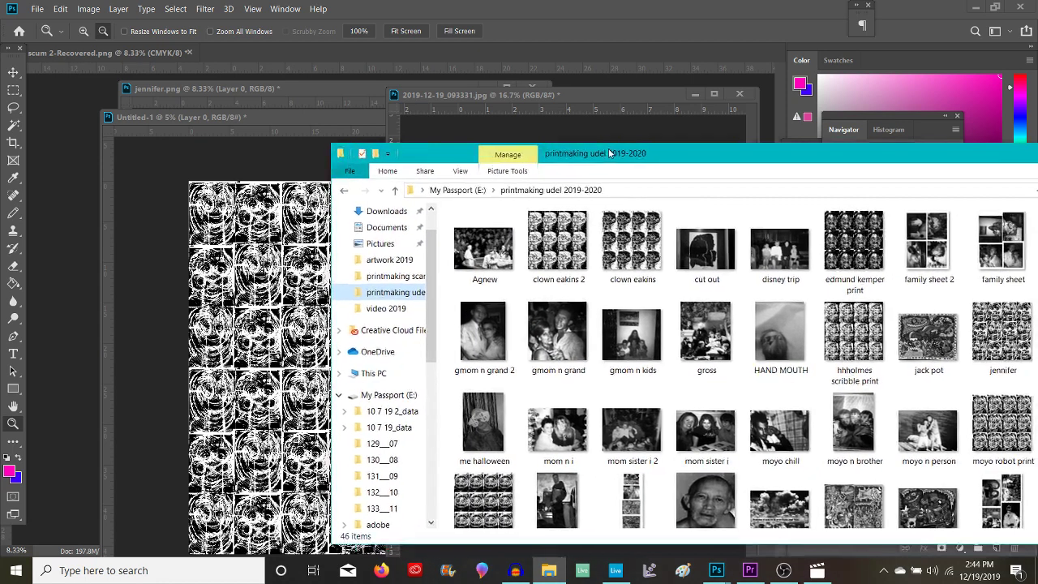
Open the printmaking scans udel folder and look through its scans for a portrait from 2019-12-19.
left_click(391, 277)
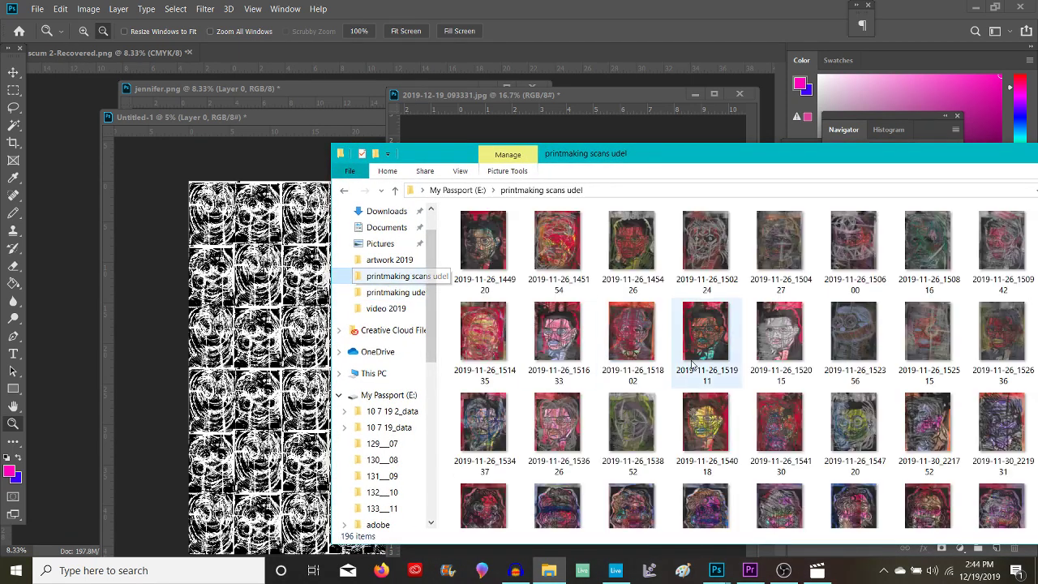
scroll(707, 375, "down", 10)
scroll(707, 375, "down", 6)
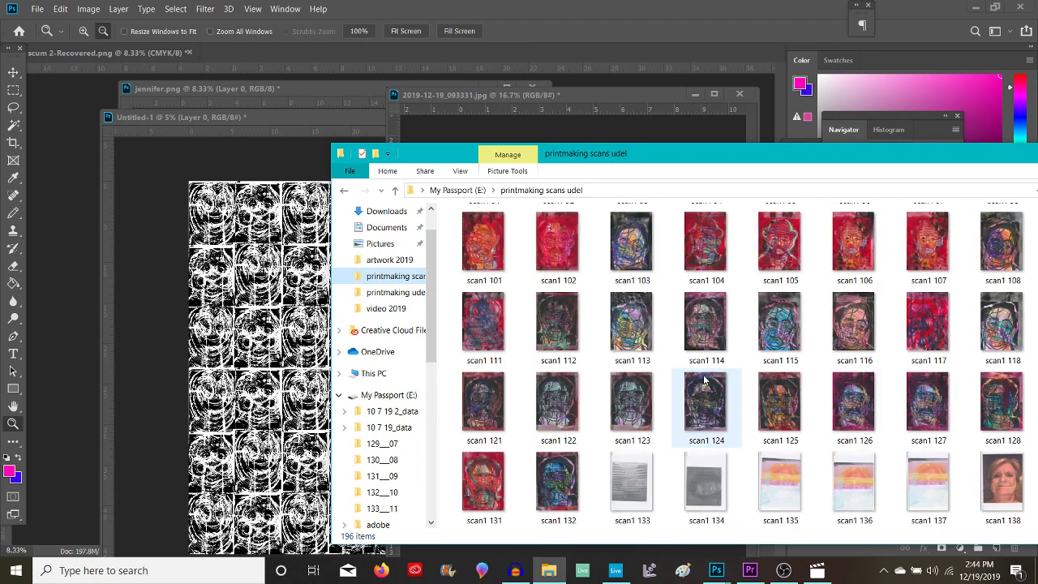
scroll(647, 416, "down", 1)
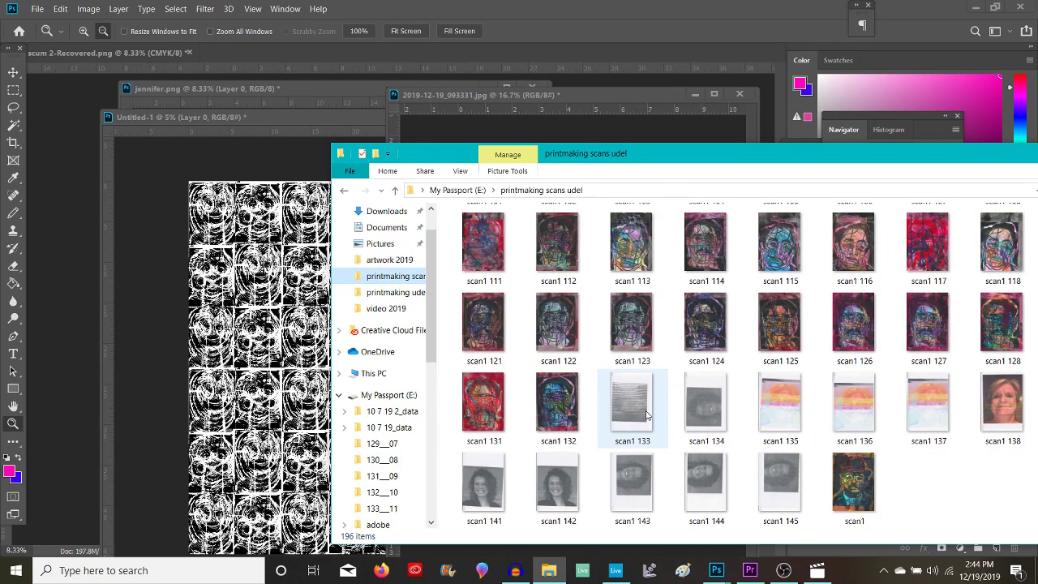
scroll(646, 415, "up", 11)
scroll(646, 416, "up", 6)
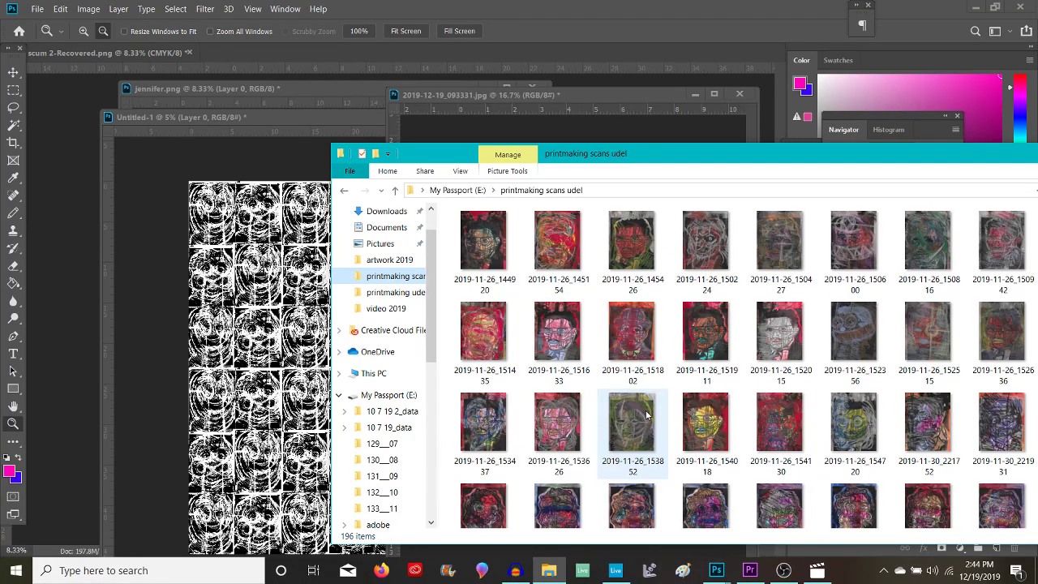
scroll(647, 397, "down", 3)
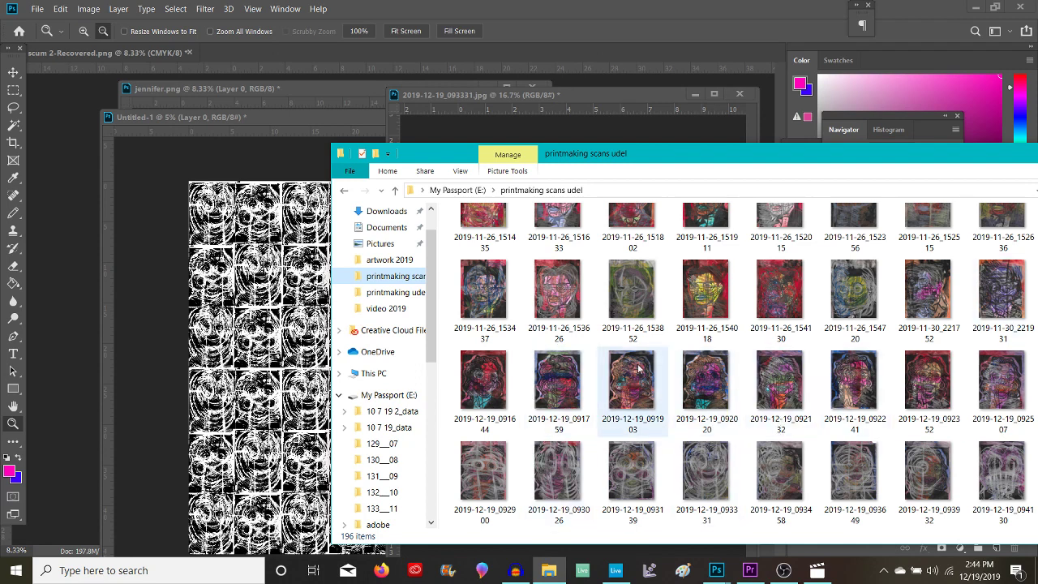
Place the scan 2019-12-19_091903 into dead scum 2-Recovered.png in Photoshop and float that document in its own window.
left_click(637, 399)
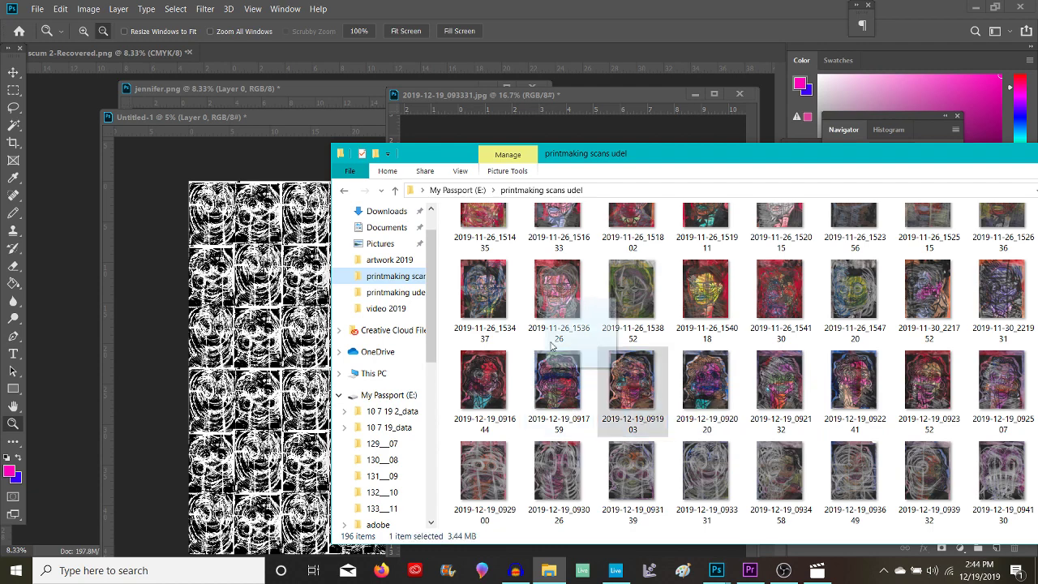
left_click(64, 207)
left_click_drag(63, 202, 510, 204)
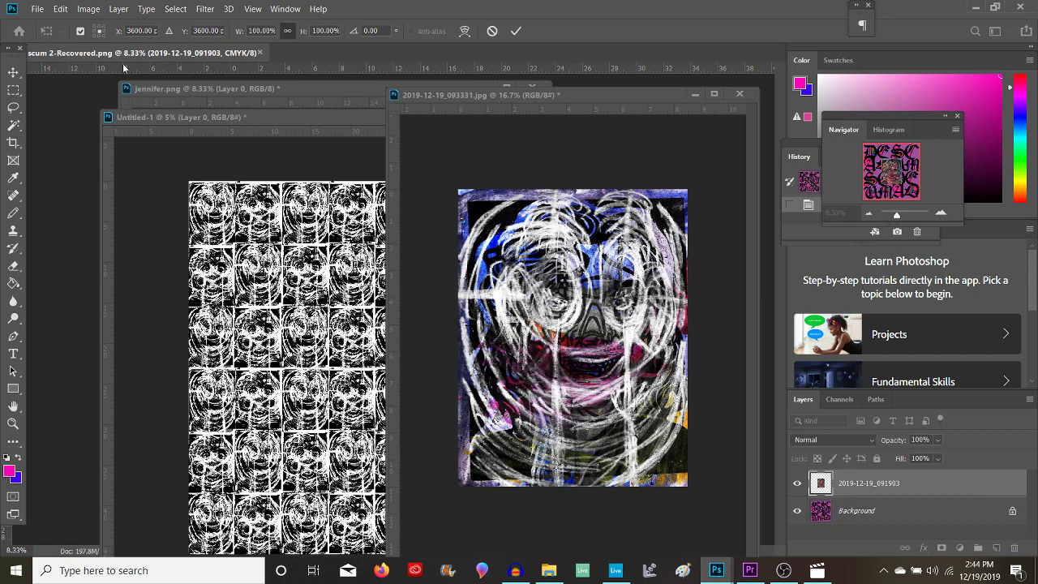
left_click_drag(130, 65, 150, 77)
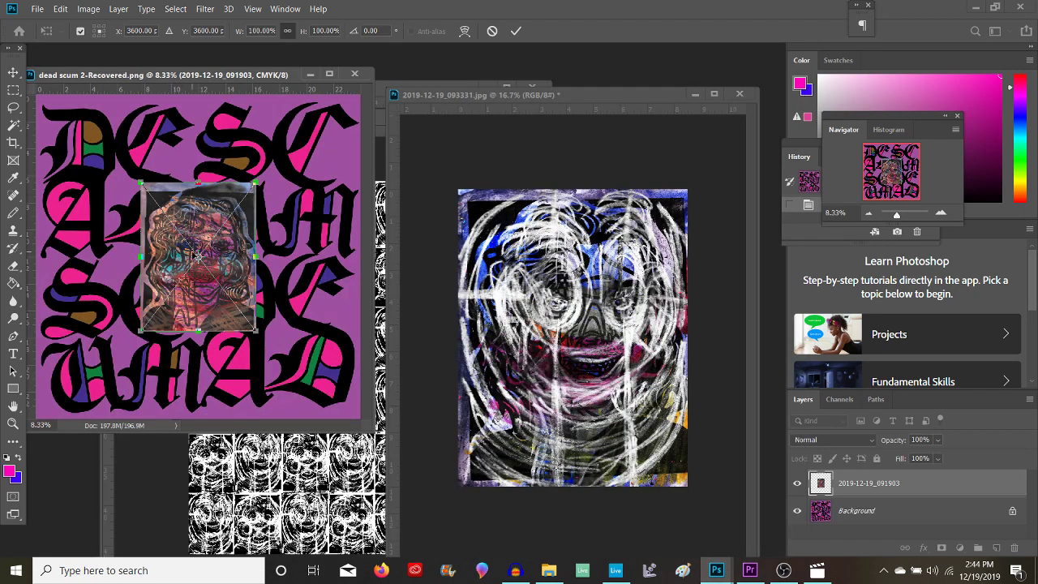
Shift the dead scum 2-Recovered.png window slightly aside, then keep the placed scan's layer but hide it.
left_click(60, 9)
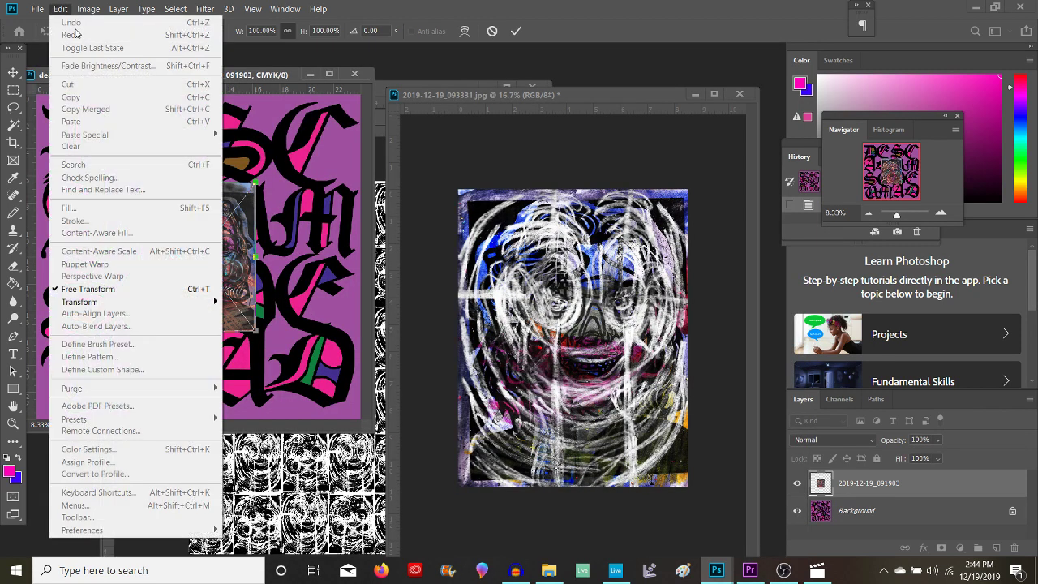
left_click(284, 75)
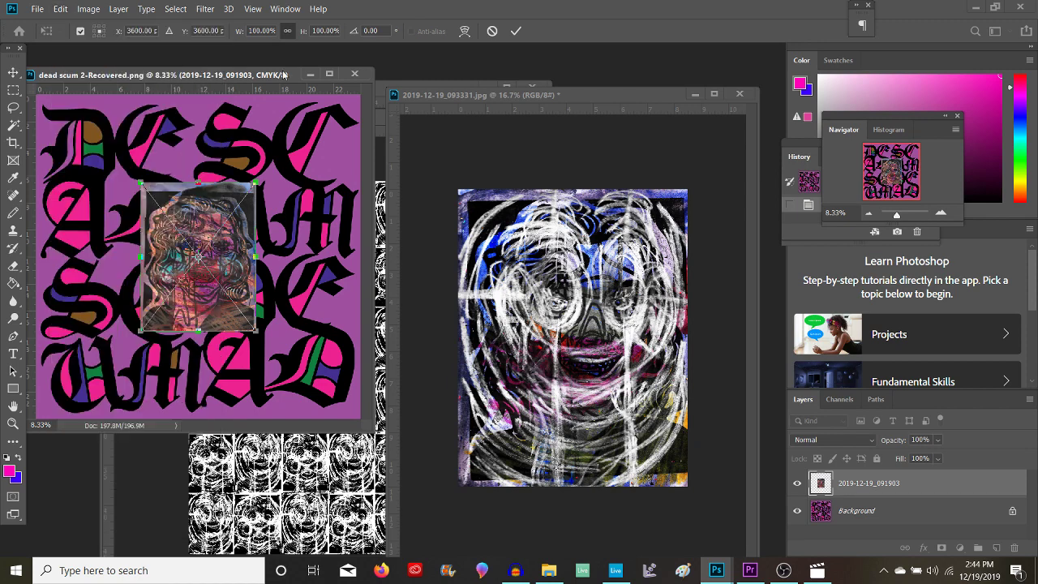
left_click_drag(122, 78, 168, 88)
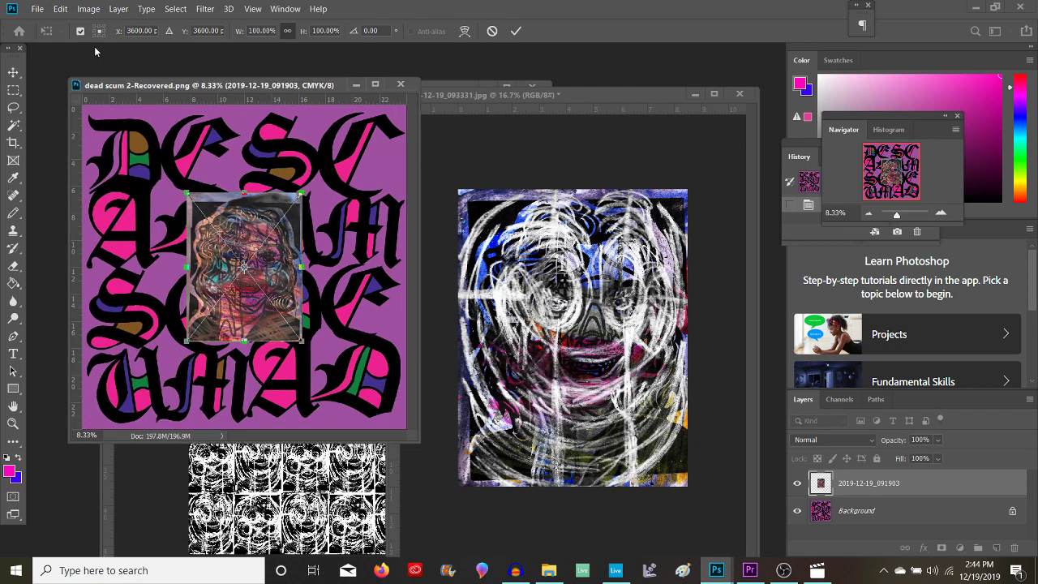
left_click(796, 484)
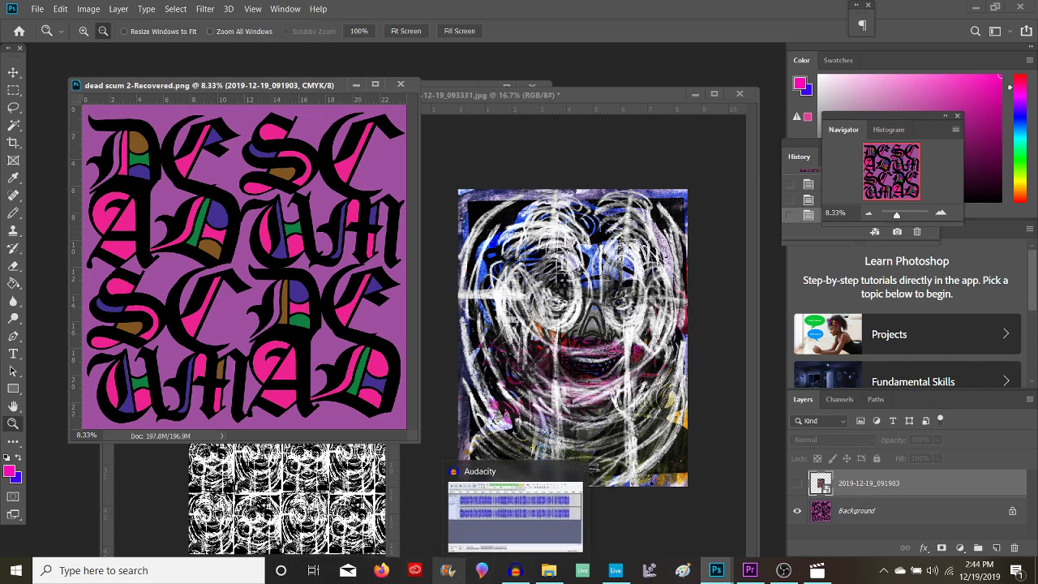
Open 2019-12-19_091903.jpg from File Explorer as a separate Photoshop document and float it in its own window.
left_click(549, 570)
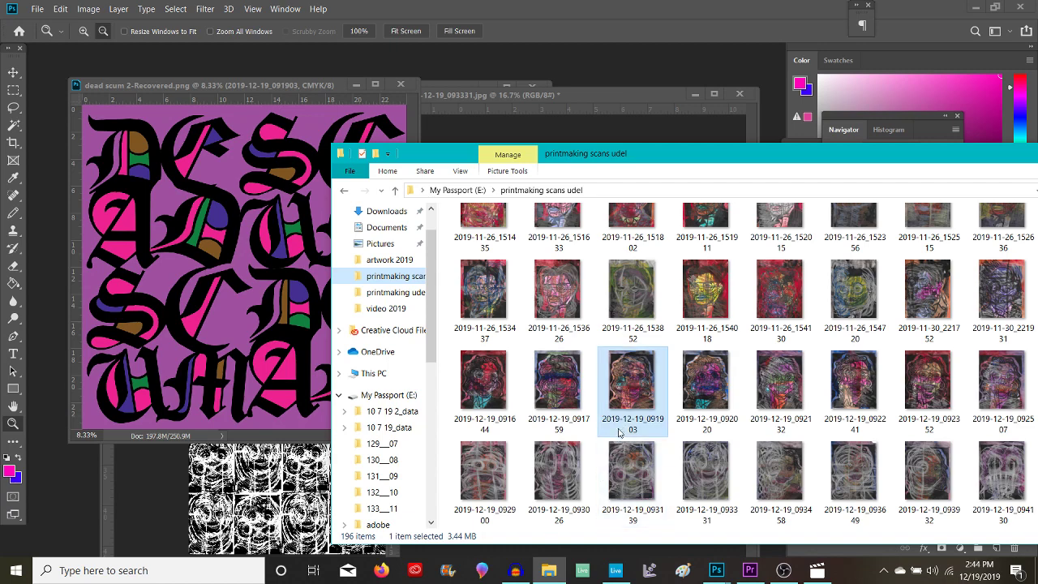
left_click_drag(630, 416, 64, 487)
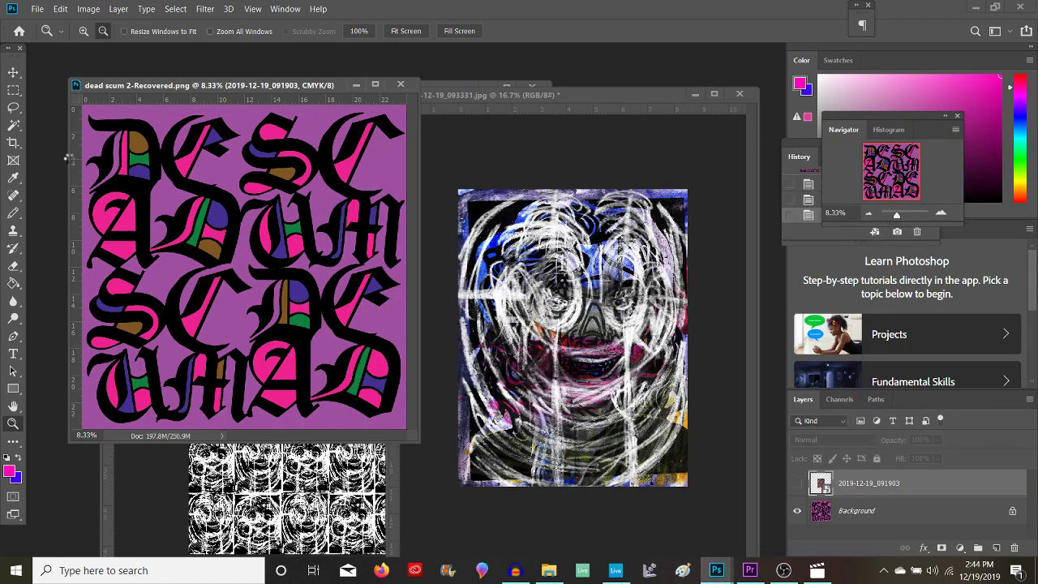
left_click_drag(58, 51, 391, 83)
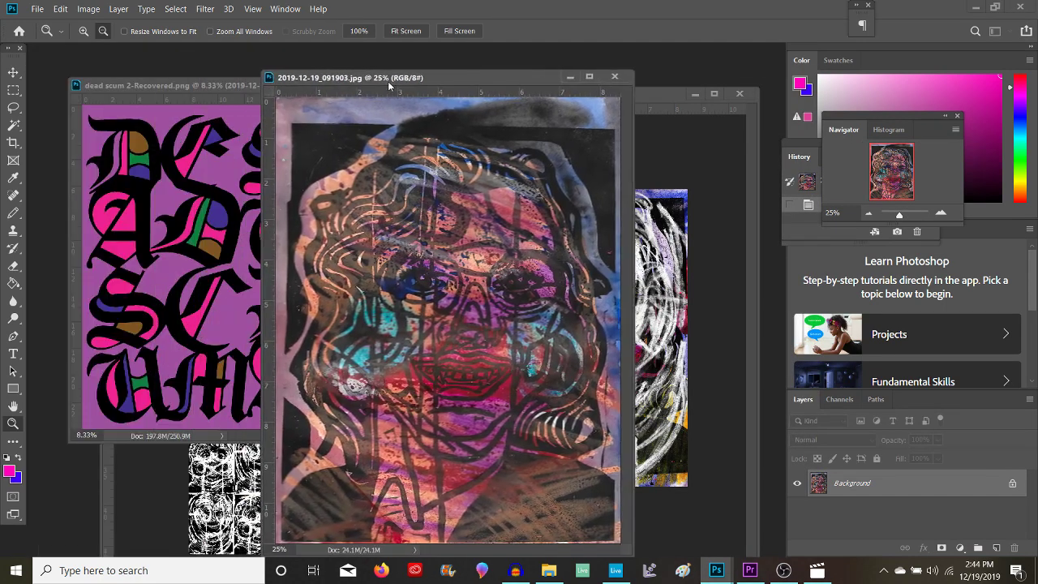
Apply the Equalize adjustment to the portrait in 2019-12-19_091903.jpg.
left_click(97, 10)
mouse_move(104, 42)
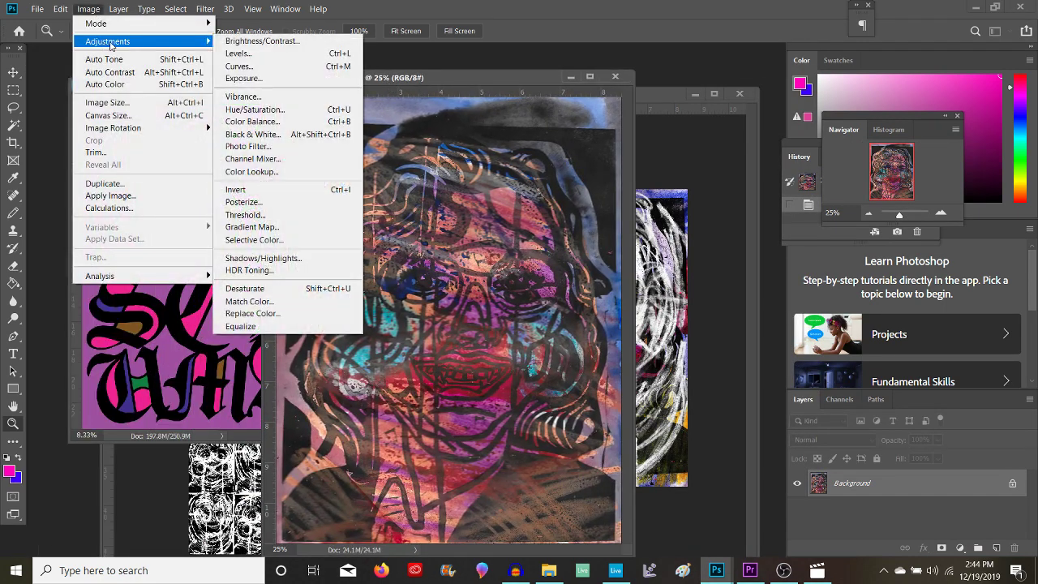
left_click(225, 326)
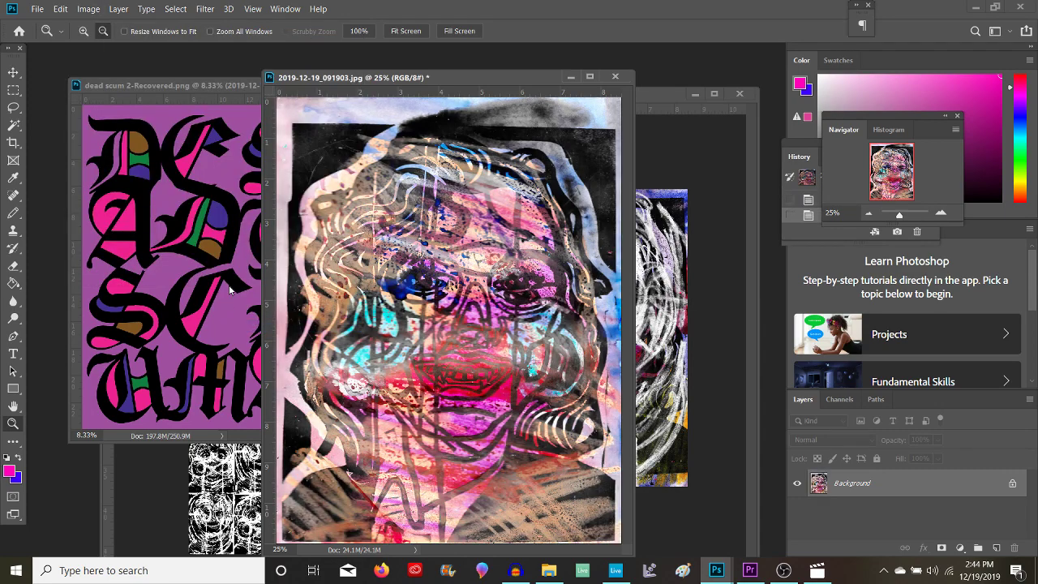
Adjust the 2019-12-19_091903.jpg portrait's brightness to -95 and contrast to 79.
left_click(89, 9)
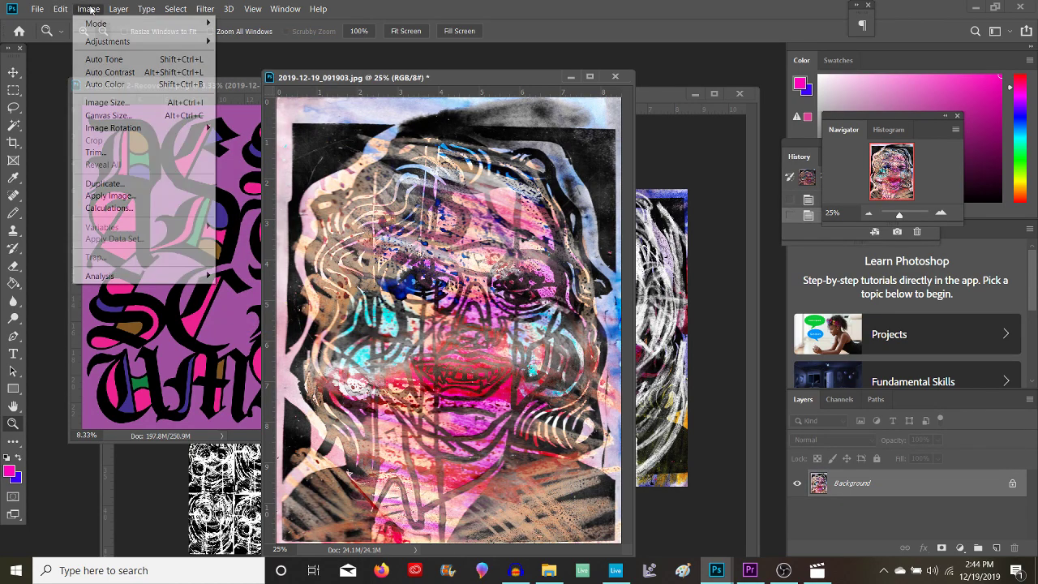
mouse_move(104, 41)
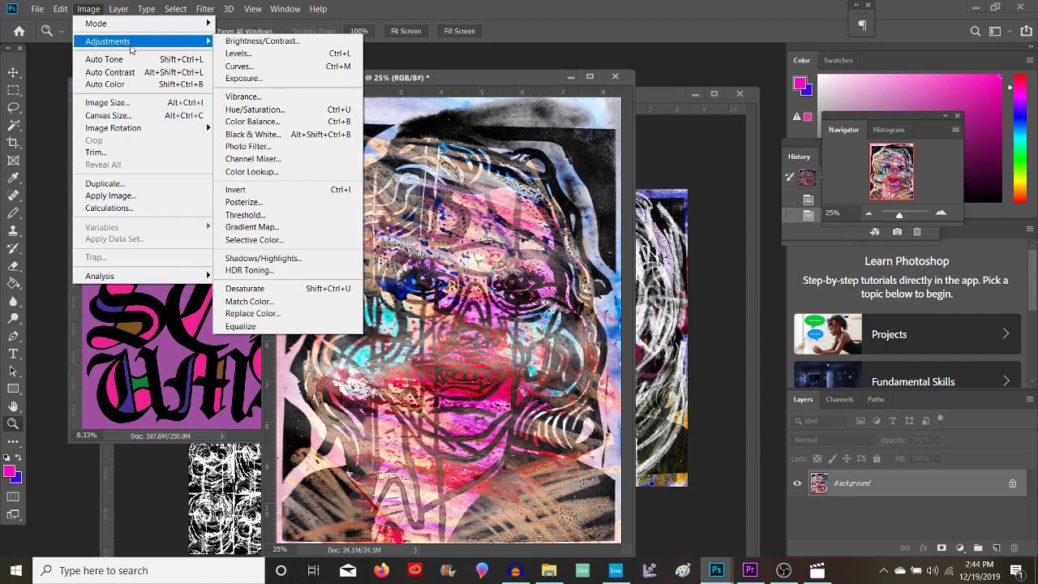
left_click(244, 42)
left_click_drag(914, 213, 919, 218)
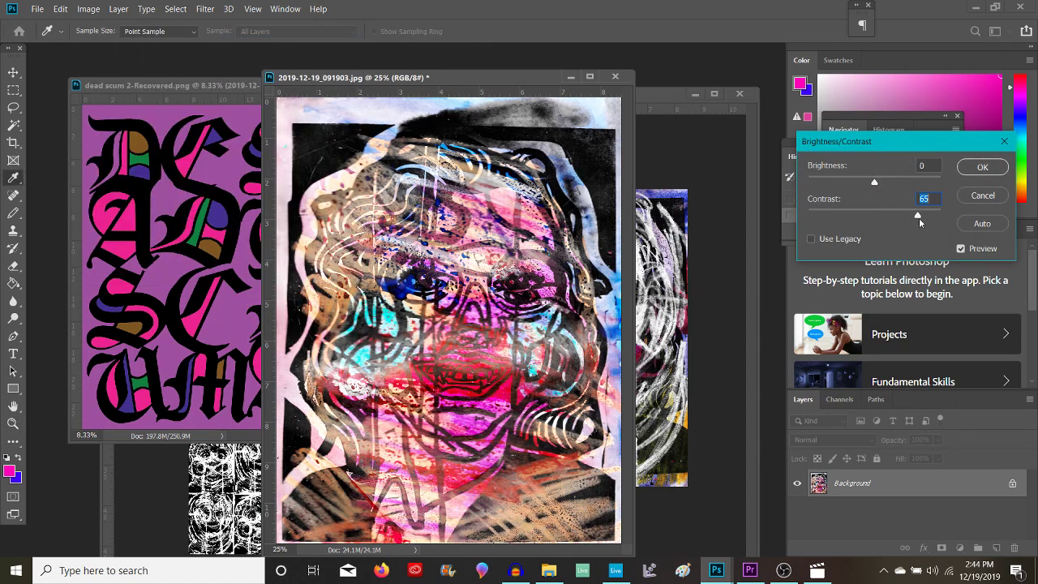
left_click(928, 216)
left_click_drag(850, 181, 833, 184)
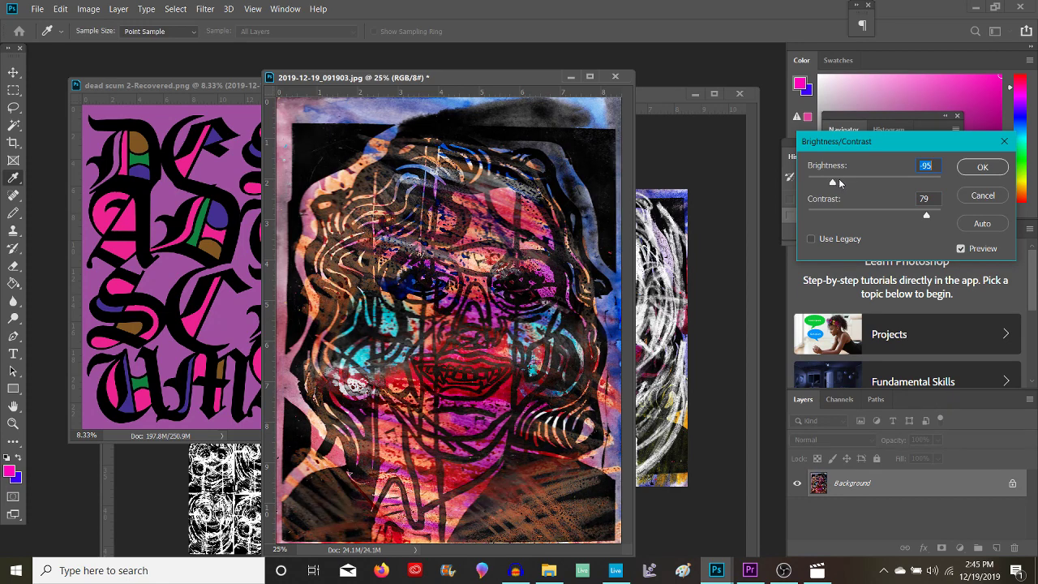
left_click(978, 167)
Enlarge and reposition the 2019-12-19_091903.jpg document window and zoom the portrait out to 16.7%.
key("z")
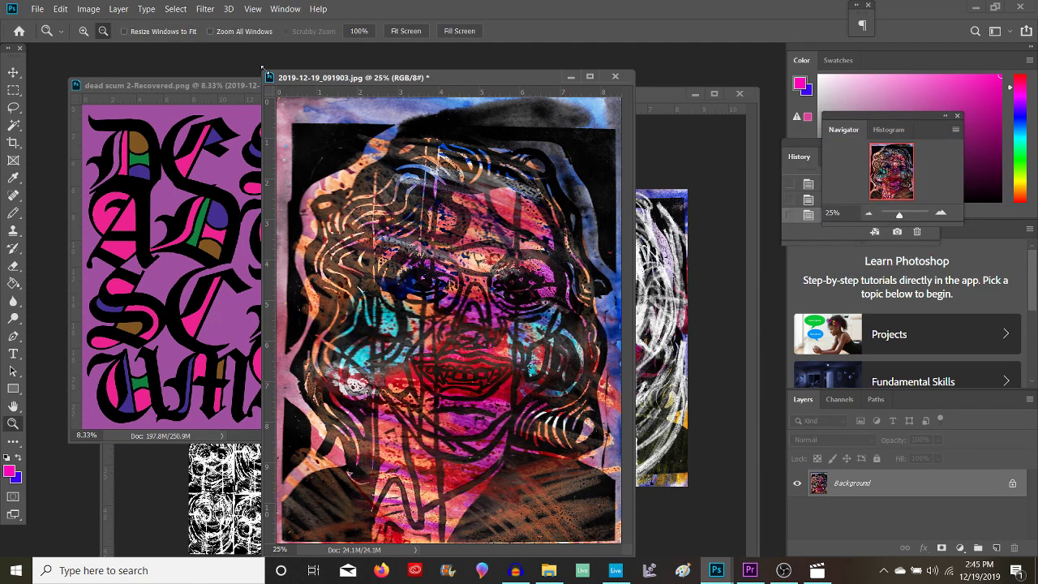
left_click_drag(262, 67, 112, 56)
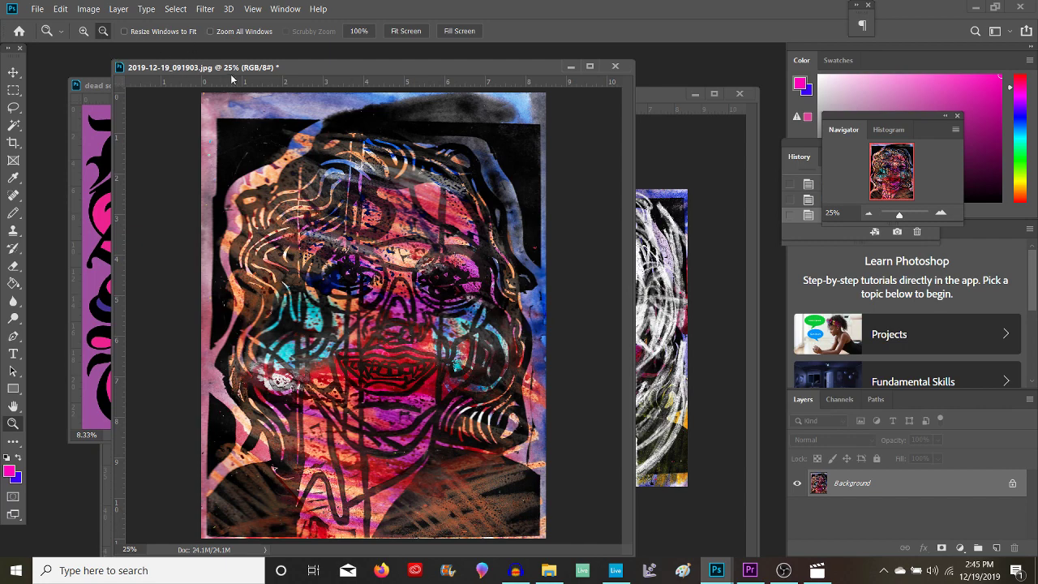
left_click_drag(231, 72, 308, 75)
left_click_drag(318, 60, 316, 52)
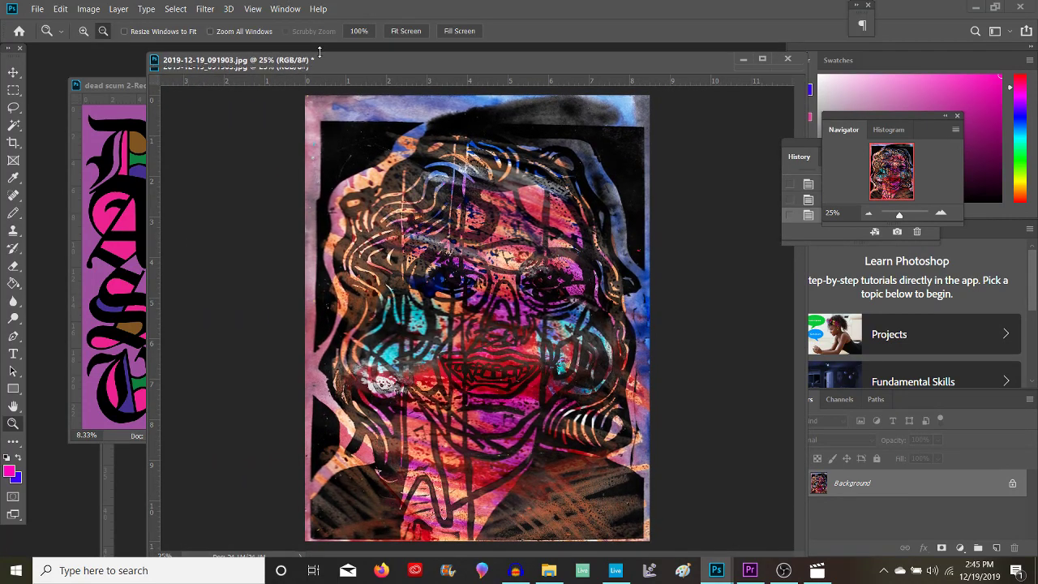
left_click(337, 294, "alt")
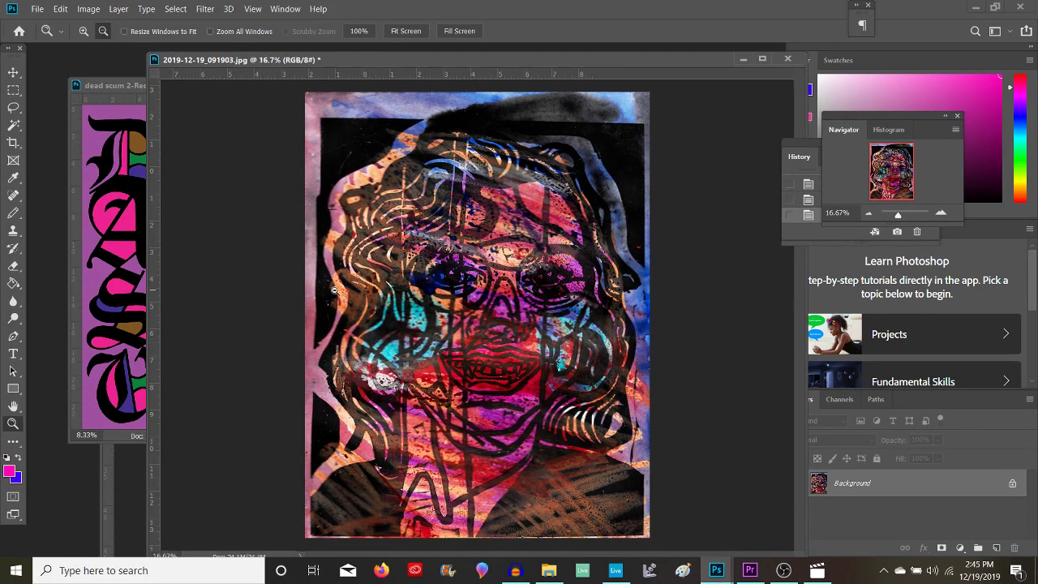
Extend the portrait's canvas about 2 inches on its left side with the Crop tool, filled with blue, and shift its window aside.
left_click(13, 142)
left_click_drag(363, 313, 335, 315)
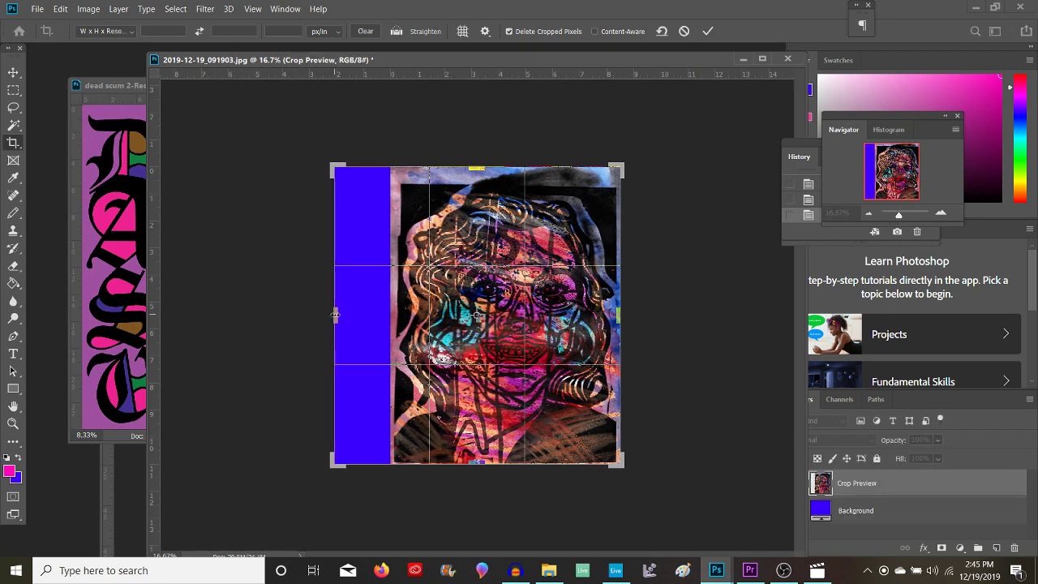
left_click(13, 72)
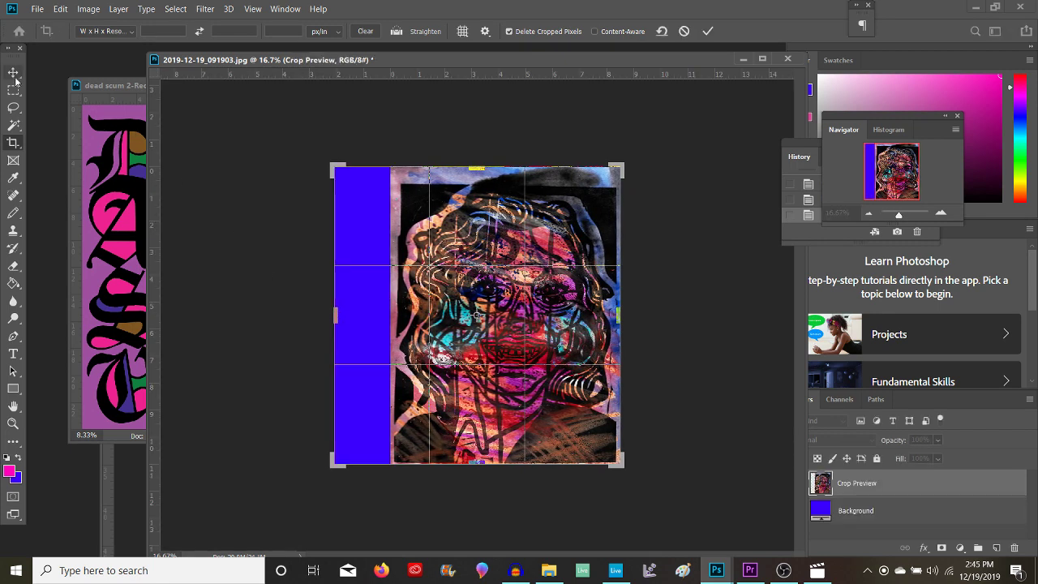
left_click_drag(415, 53, 398, 109)
Open 2019-12-19_092020.jpg from File Explorer as a separate Photoshop document and reposition its window.
left_click(549, 570)
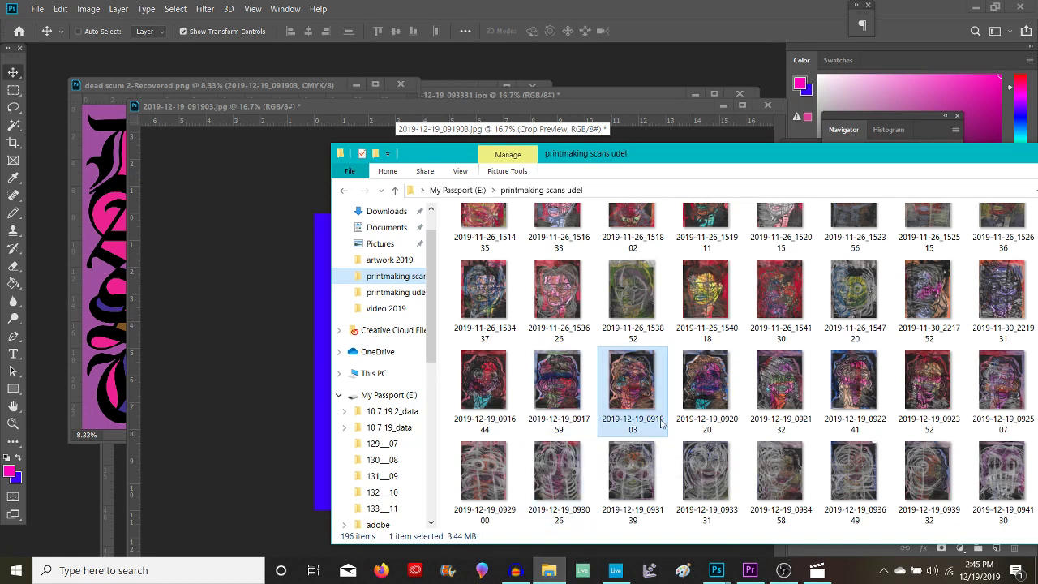
left_click_drag(687, 399, 68, 476)
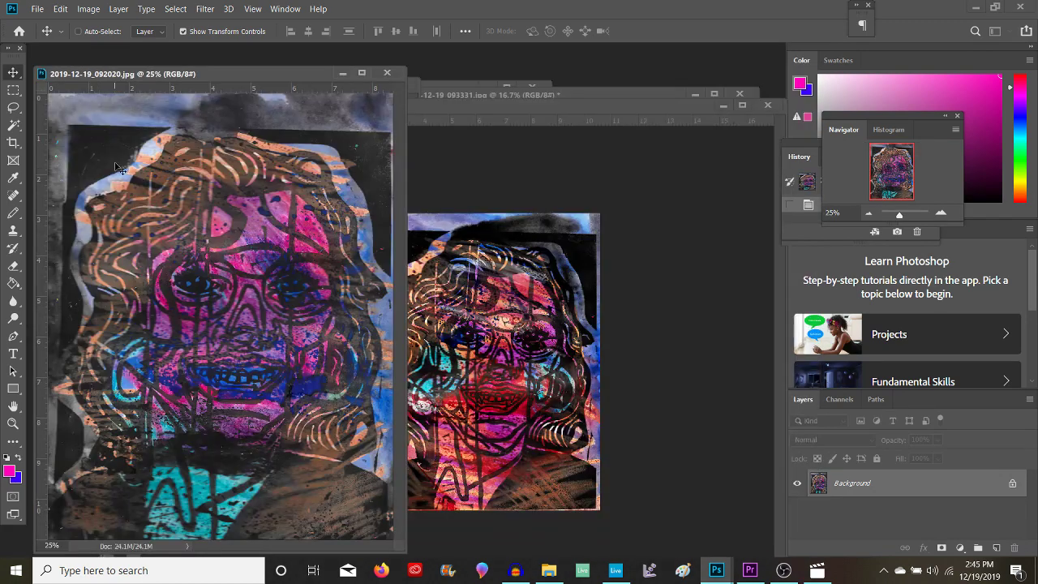
left_click_drag(160, 75, 207, 61)
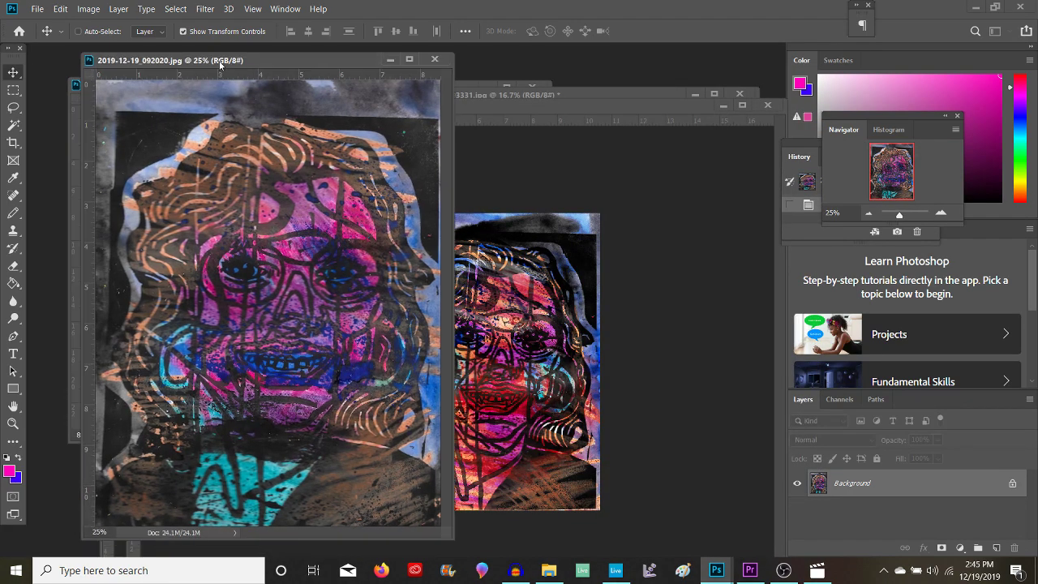
Apply the Equalize adjustment to the portrait in 2019-12-19_092020.jpg.
left_click(88, 9)
mouse_move(110, 42)
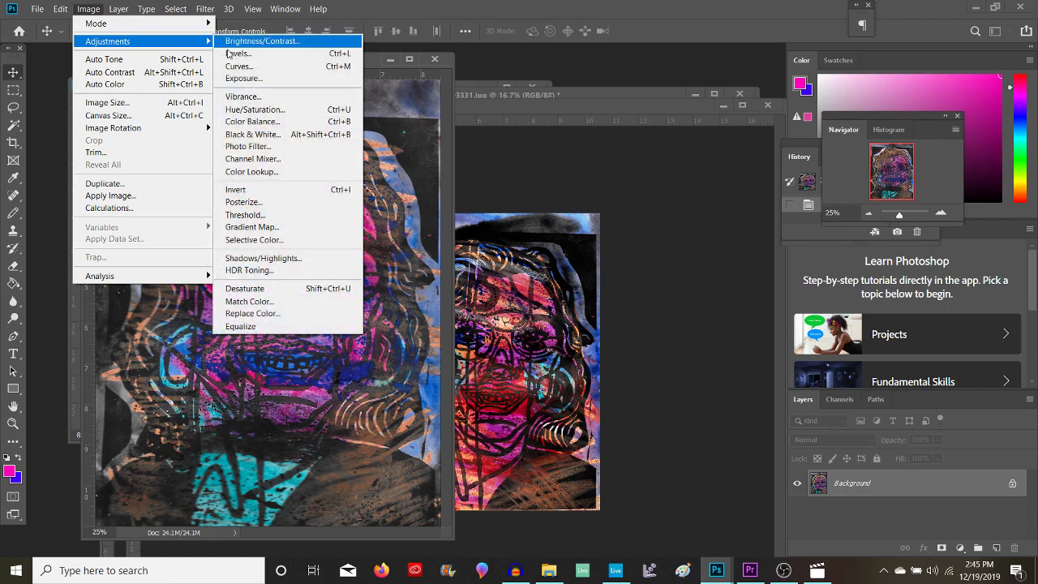
left_click(240, 326)
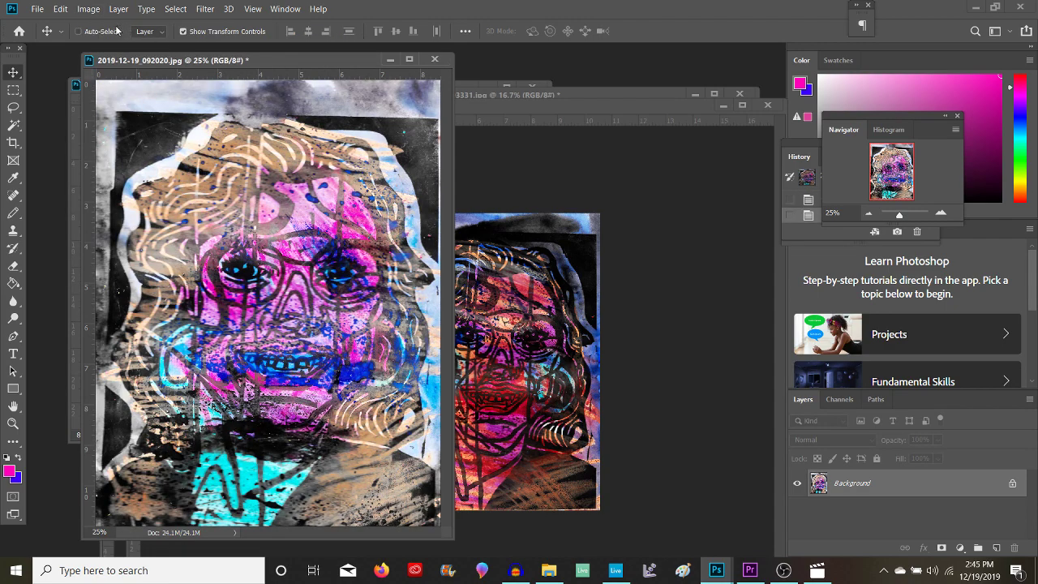
Apply a Brightness/Contrast adjustment to 2019-12-19_092020.jpg with brightness -109 and contrast 72.
left_click(89, 10)
mouse_move(114, 42)
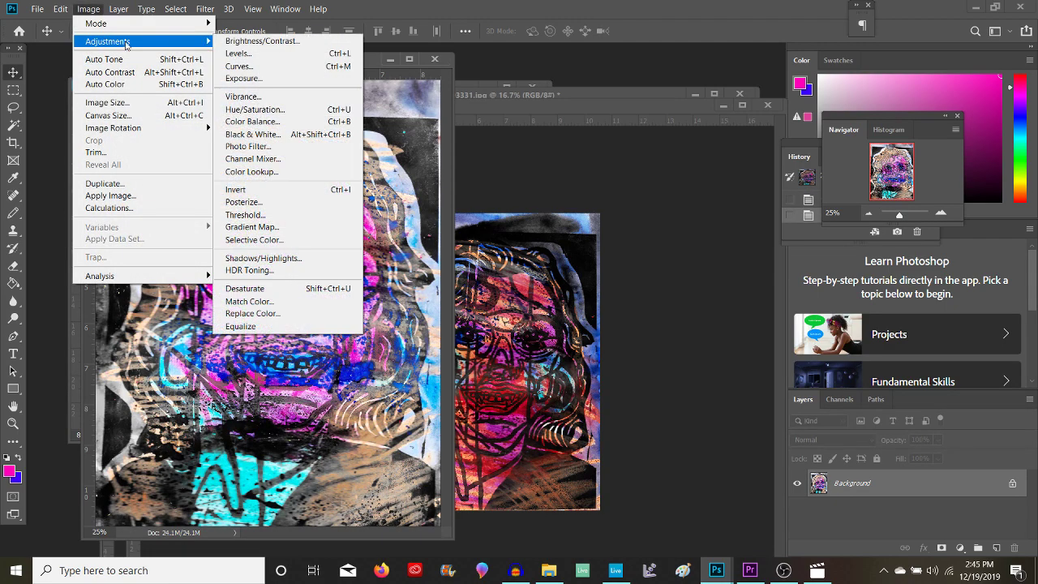
left_click(259, 48)
left_click_drag(924, 214, 918, 214)
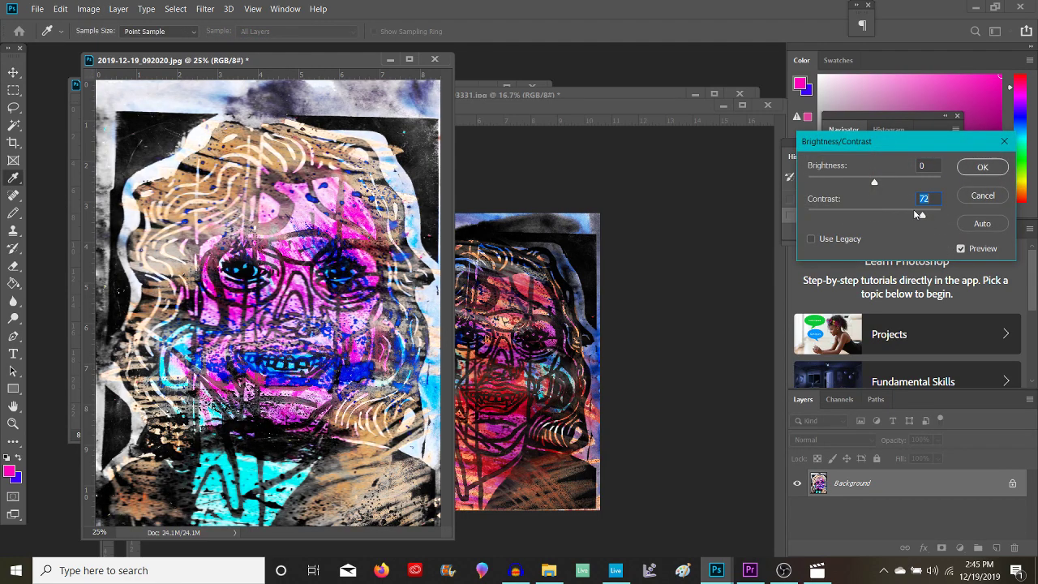
left_click(826, 180)
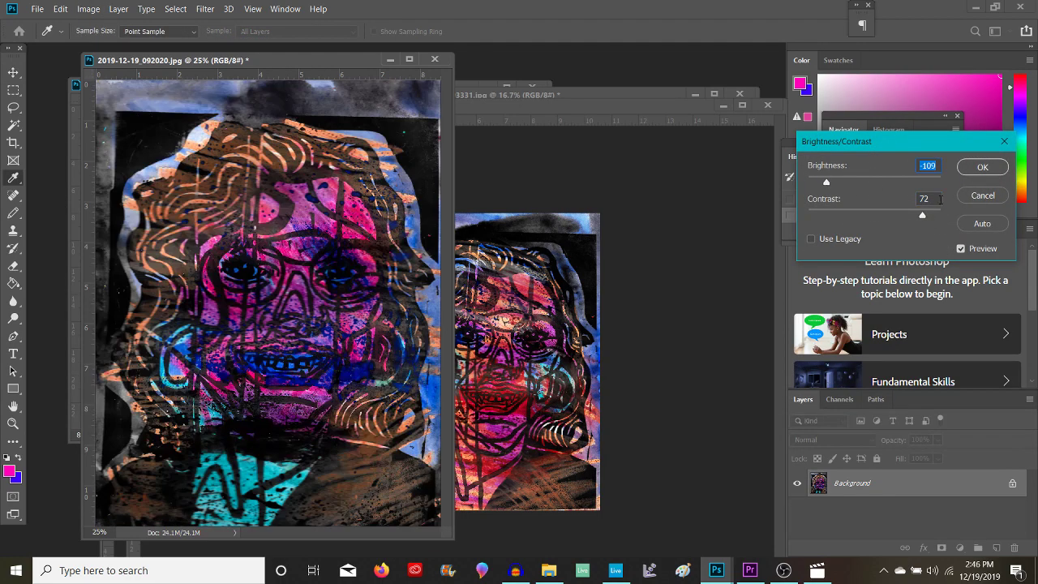
left_click(982, 166)
key("v")
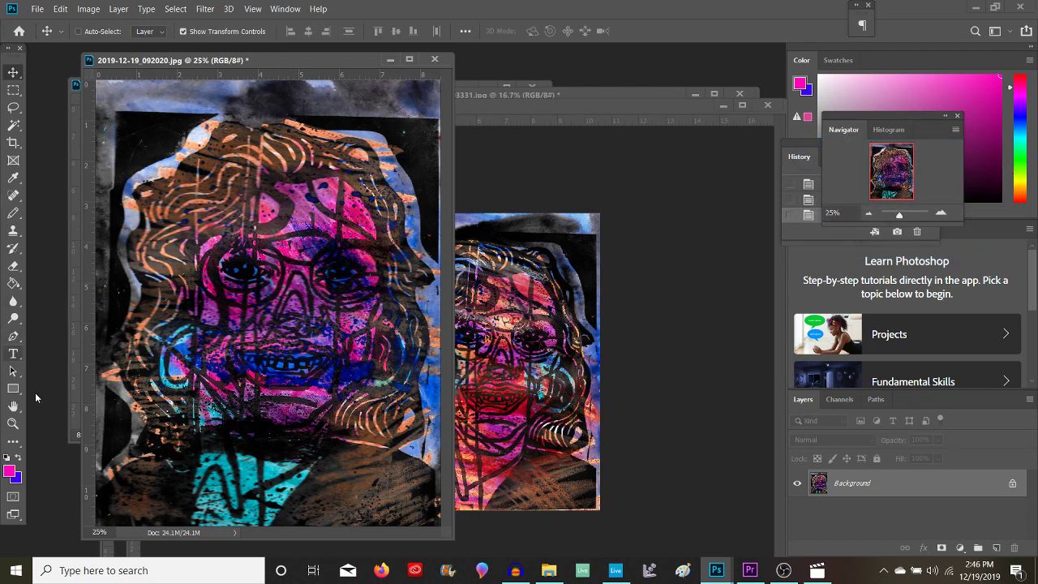
Crop the 2019-12-19_092020.jpg portrait to a horizontal strip around the mouth, about 4.6 inches wide and 1.6 inches high.
left_click(13, 143)
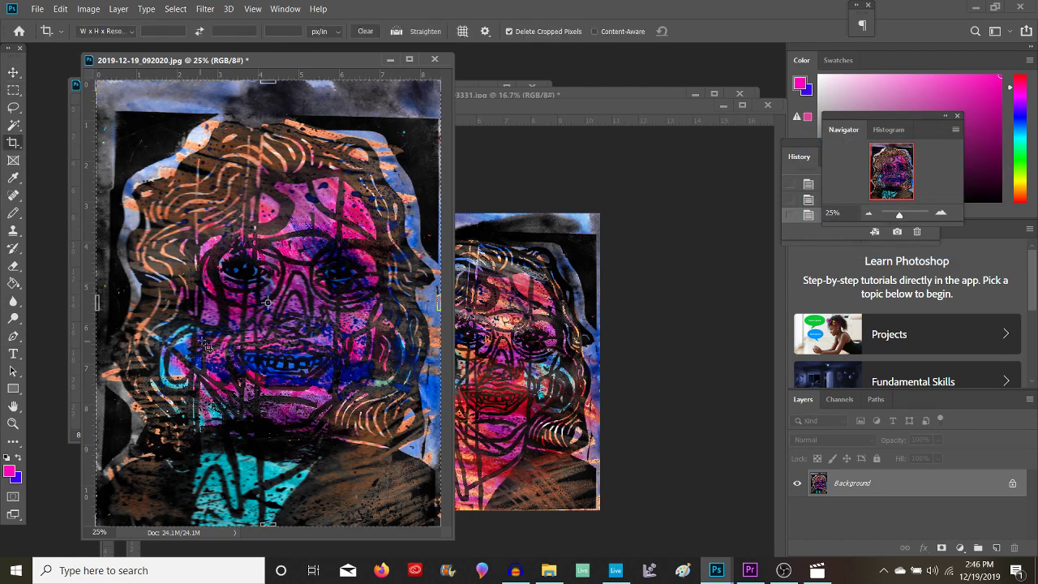
left_click_drag(193, 332, 378, 396)
key("Return")
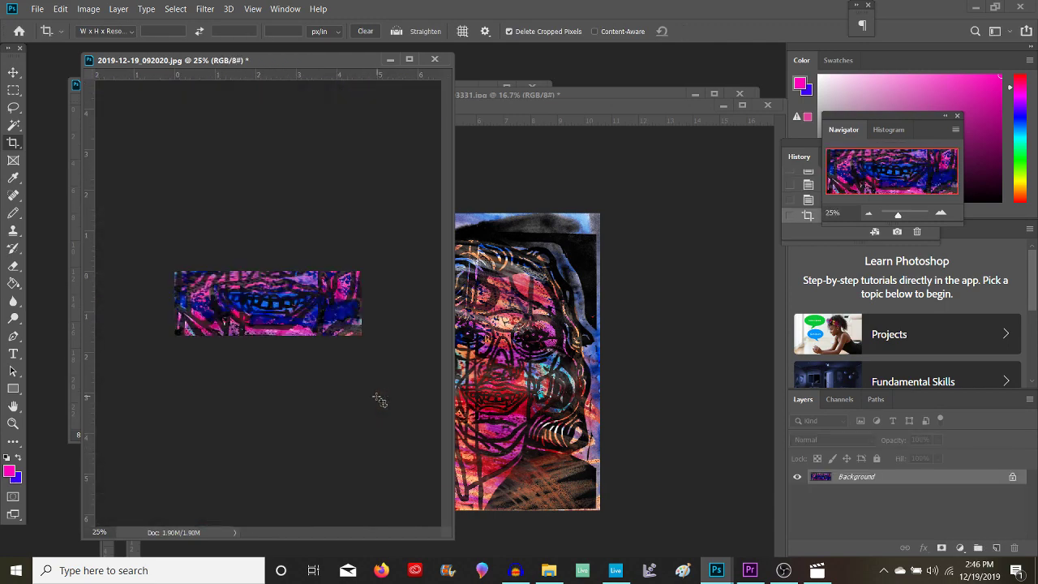
Copy the cropped mouth strip into 2019-12-19_091903.jpg as a new layer and rotate it to -89°.
left_click(13, 72)
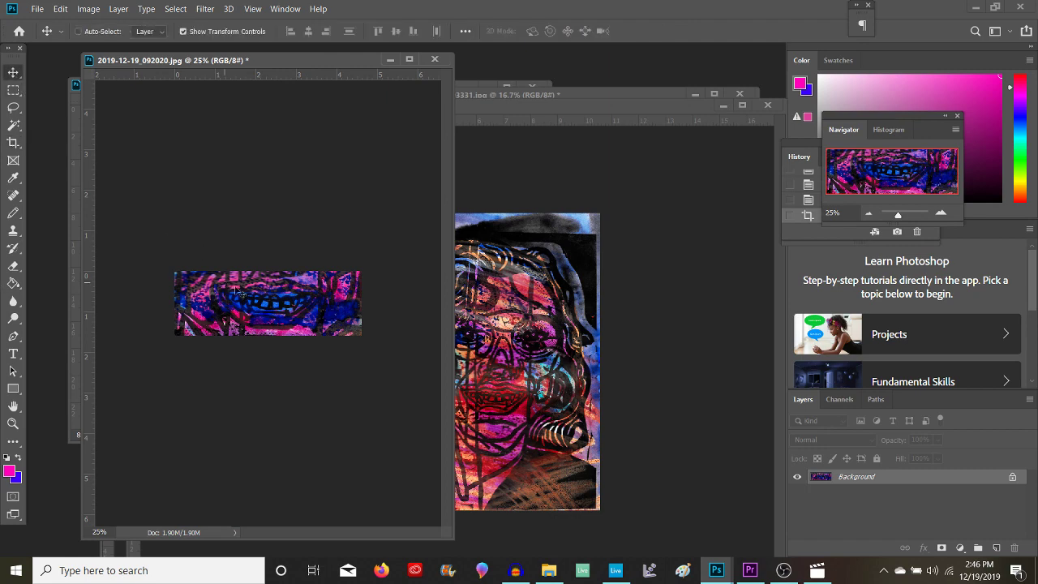
left_click_drag(240, 292, 483, 347)
left_click_drag(448, 378, 425, 468)
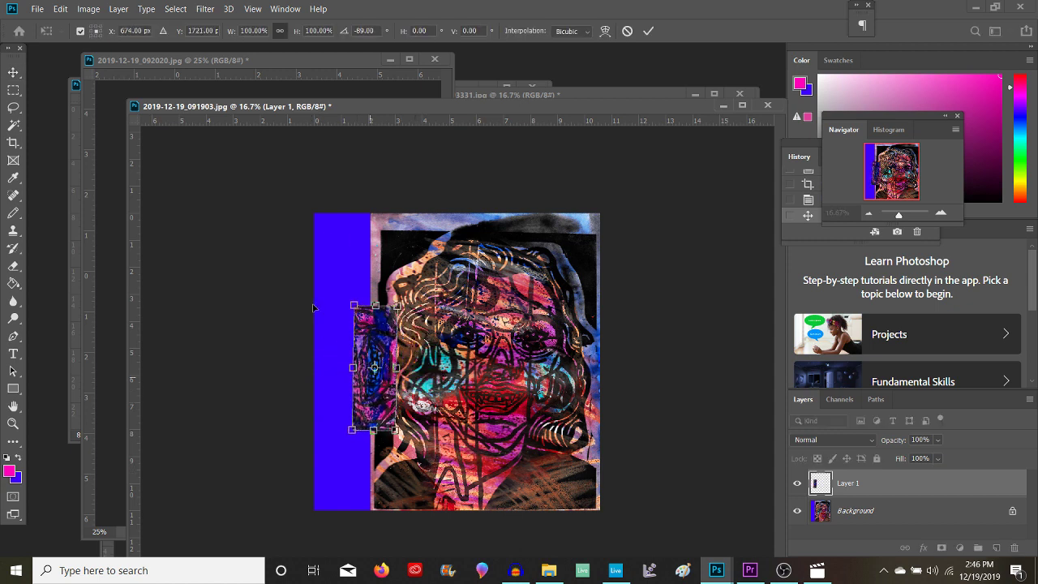
Move the rotated mouth strip onto the blue band, scale it to the band's width, and stretch it over the band's full height.
left_click_drag(369, 377, 327, 284)
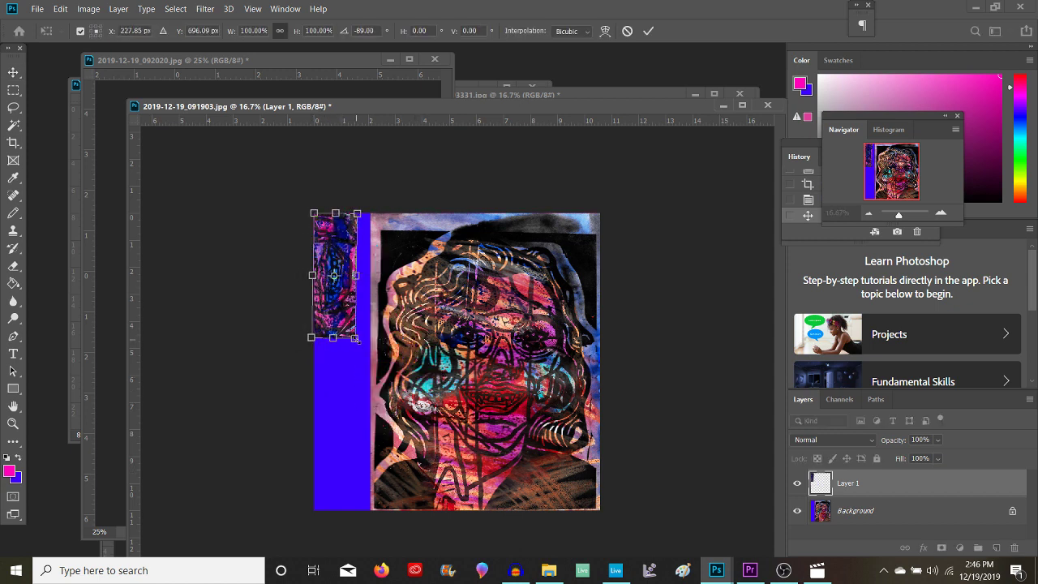
left_click_drag(356, 340, 369, 378)
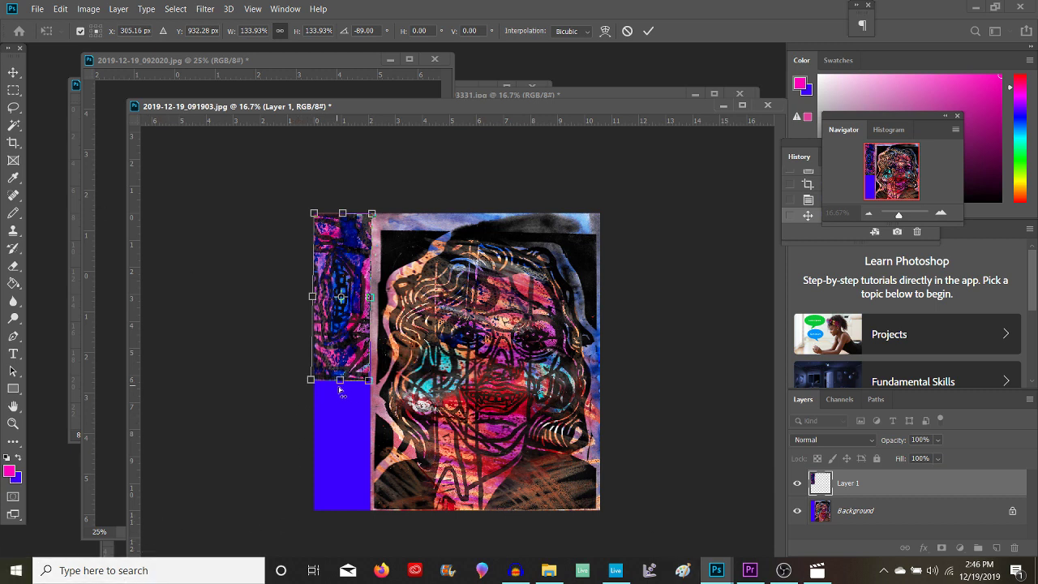
left_click_drag(375, 394, 344, 521)
key("Return")
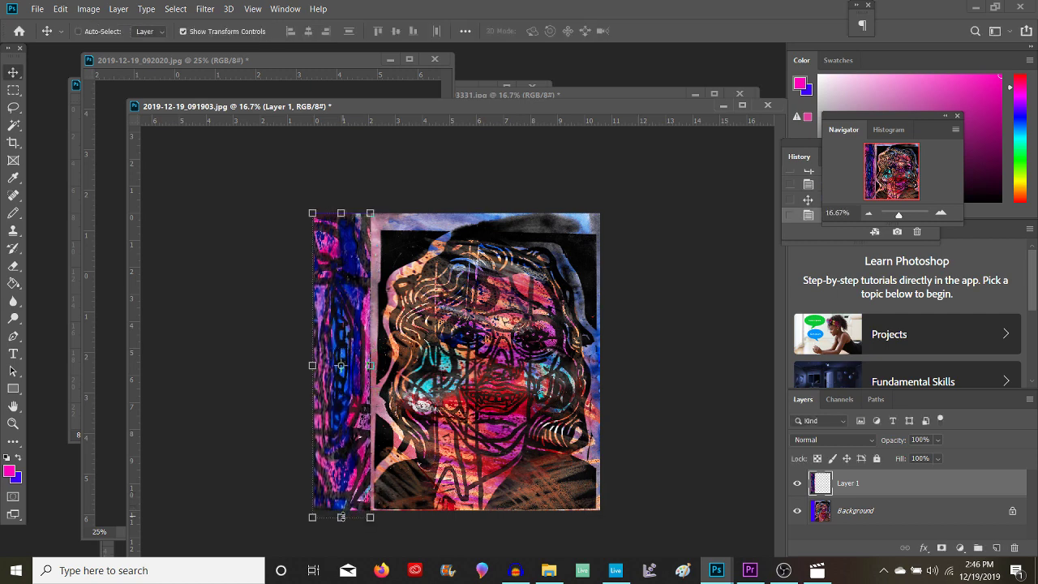
left_click(8, 94)
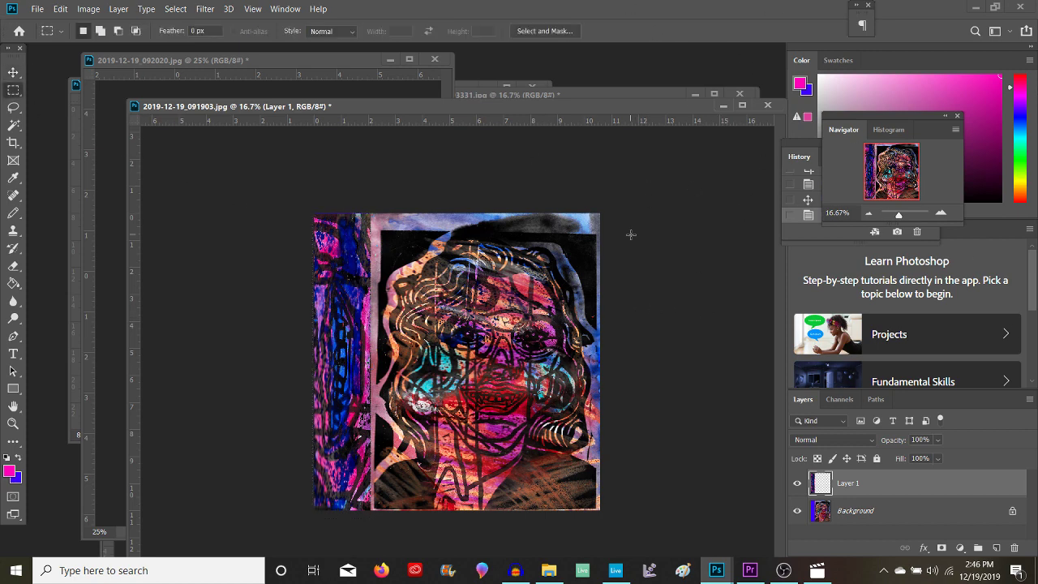
Close the 2019-12-19_092020.jpg document without saving its changes.
left_click(230, 85)
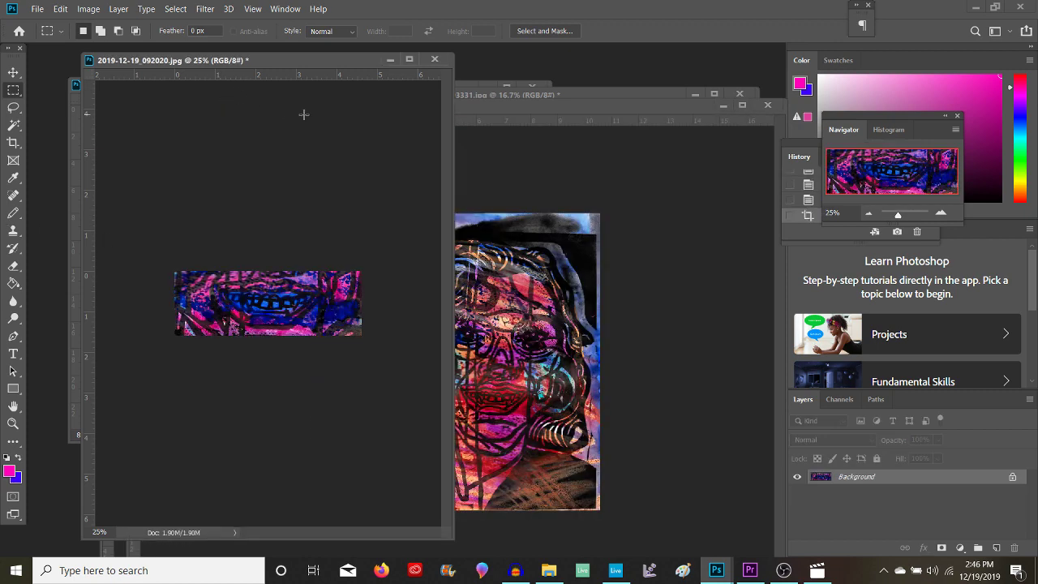
left_click(435, 59)
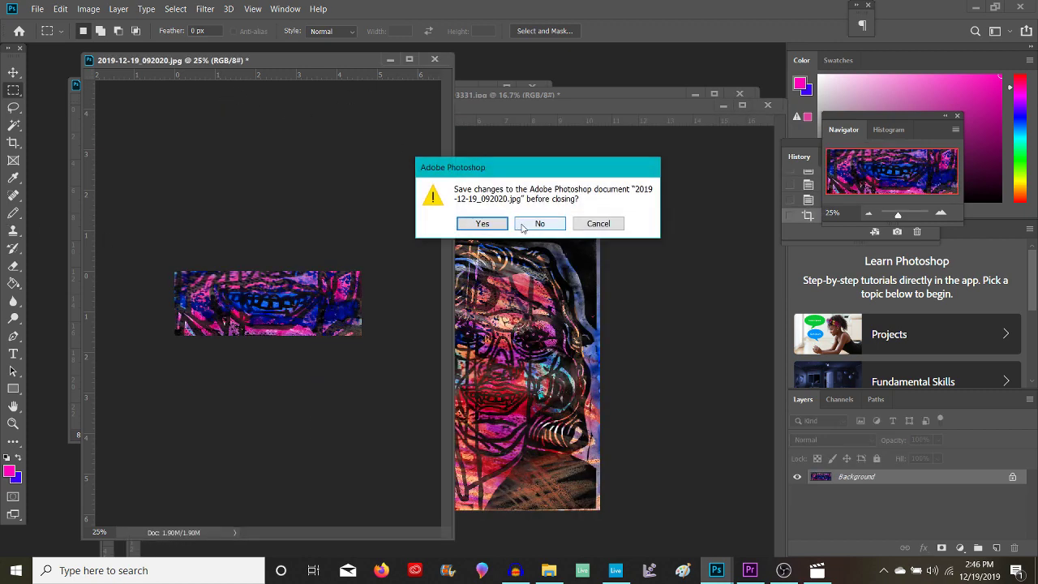
left_click(540, 223)
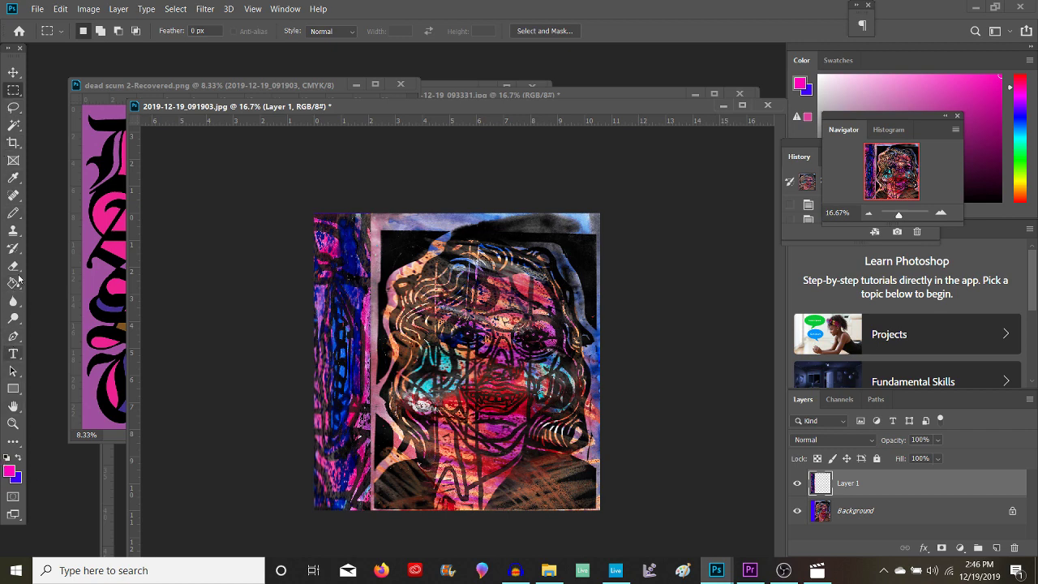
Activate the Type tool and set the foreground colour to blue 0024ff.
left_click(12, 355)
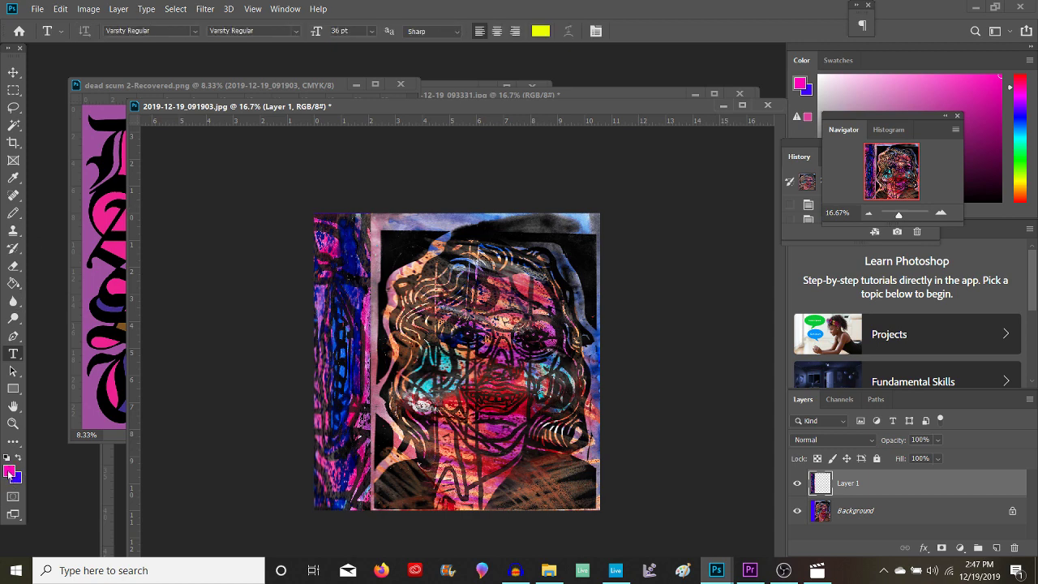
left_click(9, 473)
left_click(722, 258)
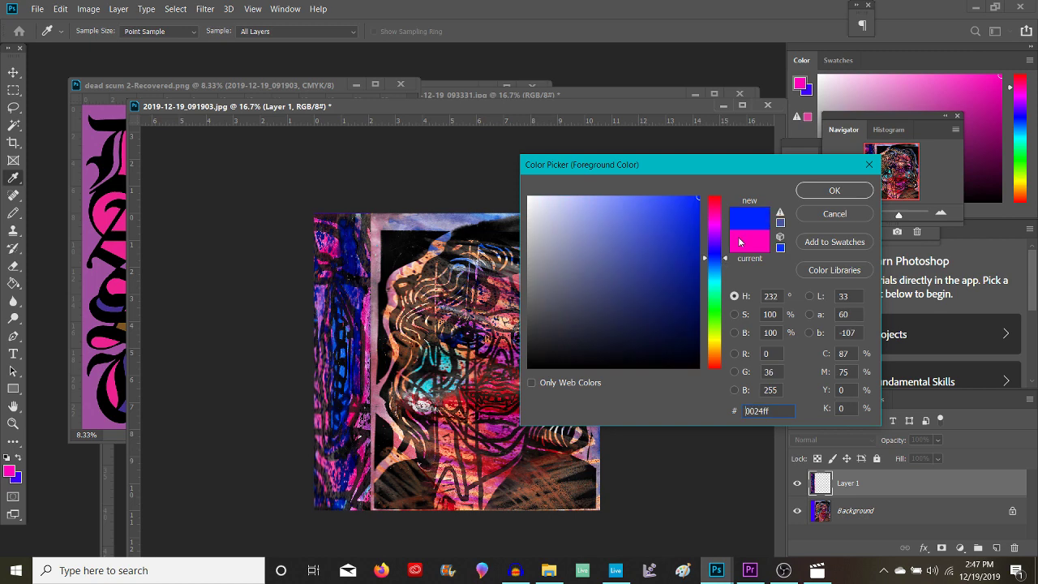
left_click(835, 190)
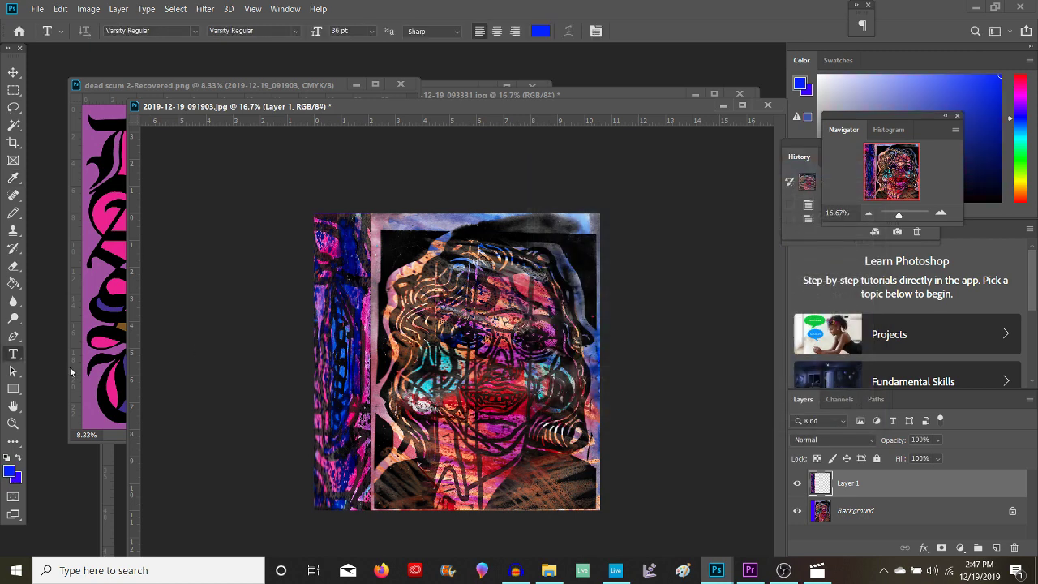
Start a text layer on the portrait, clear its placeholder text, and set the font to Cloister Black.
left_click(379, 272)
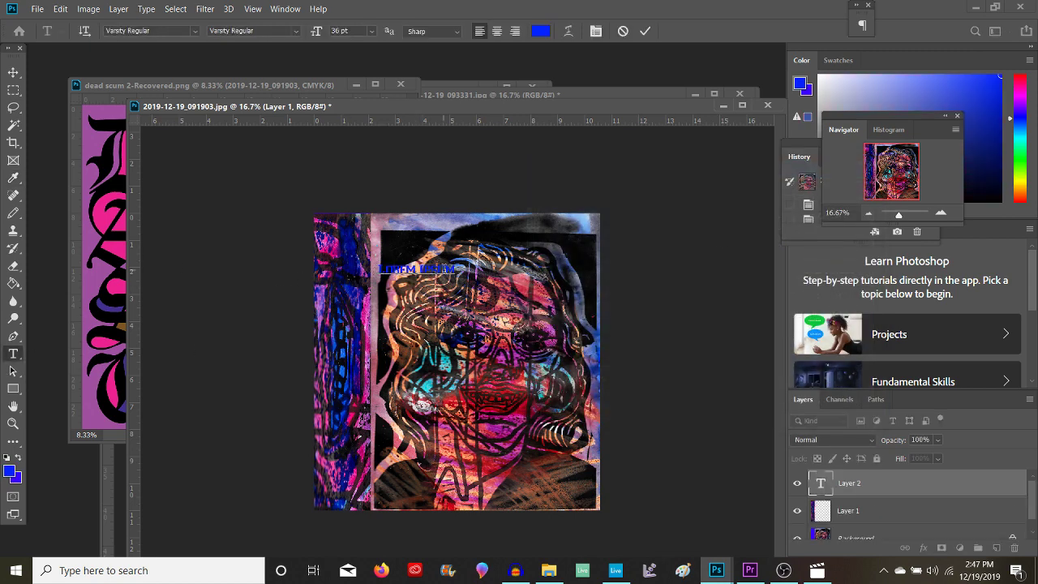
key("ctrl+a")
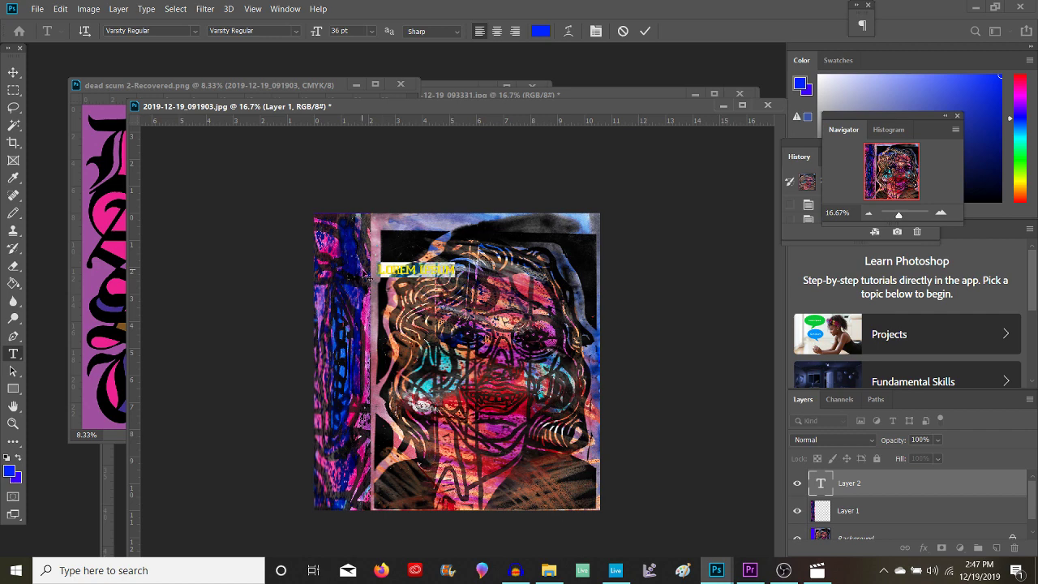
key("BackSpace")
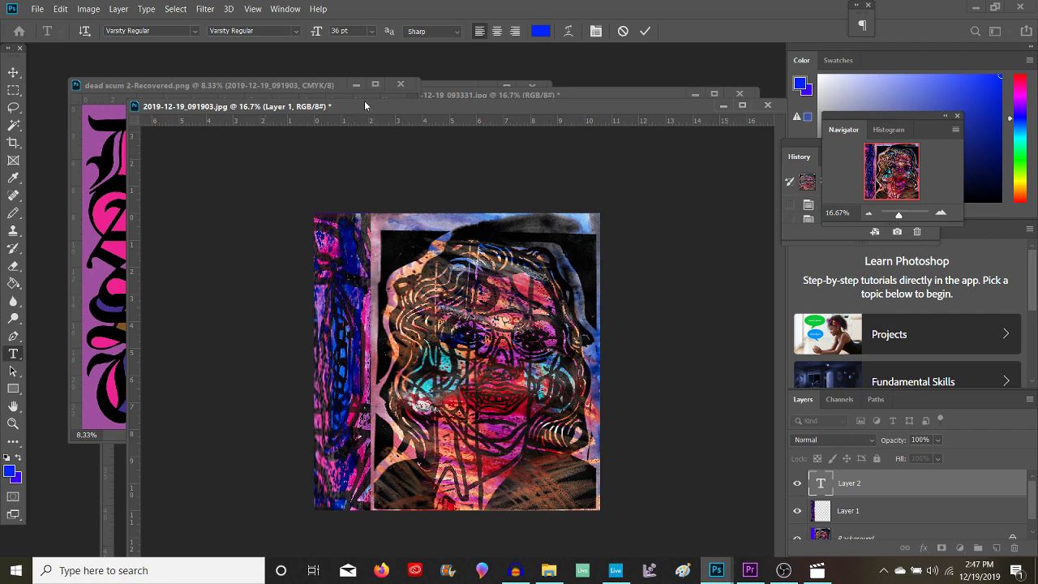
left_click(152, 31)
left_click(194, 32)
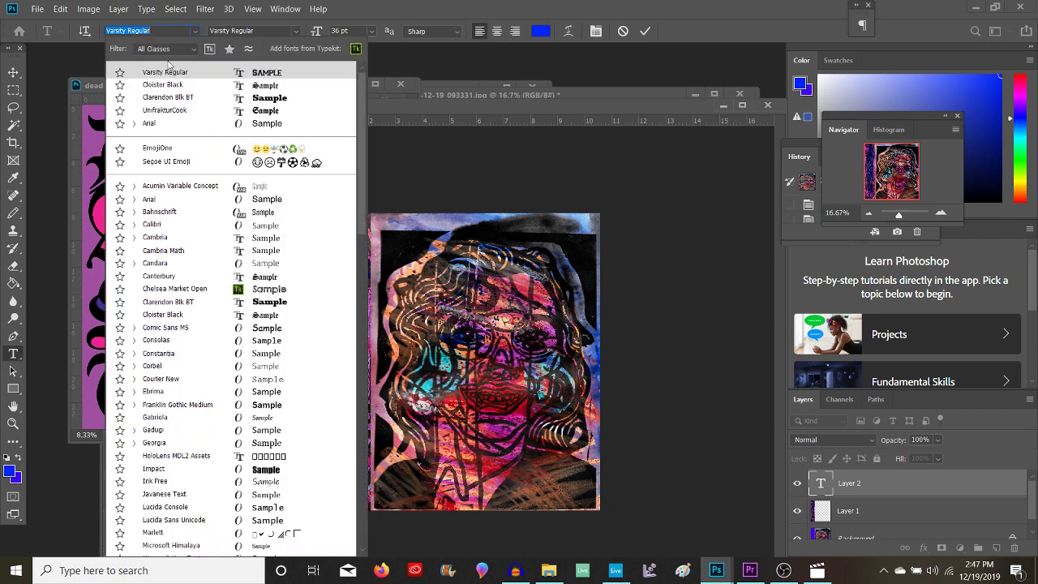
left_click(227, 88)
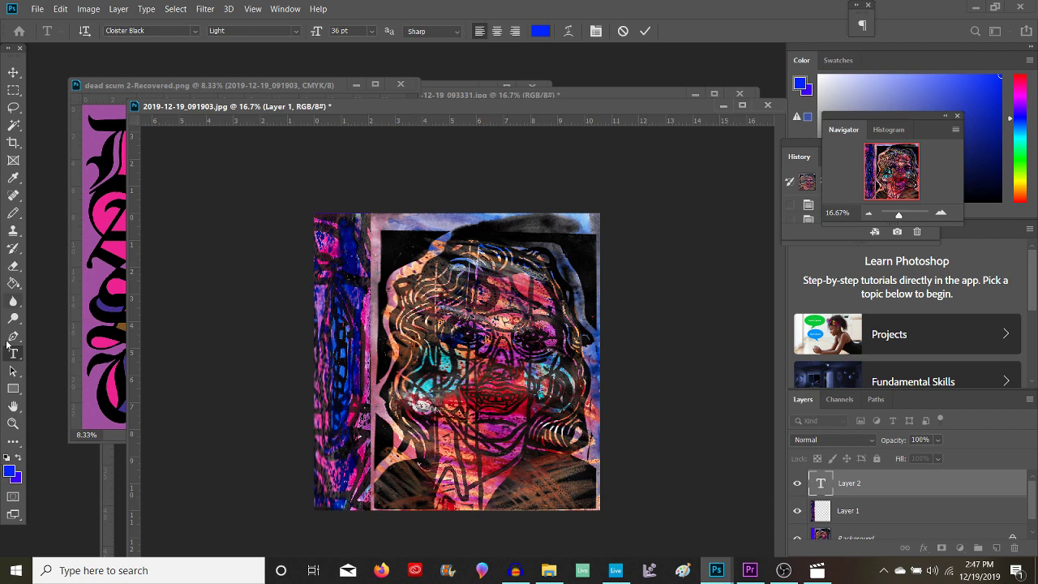
left_click(13, 73)
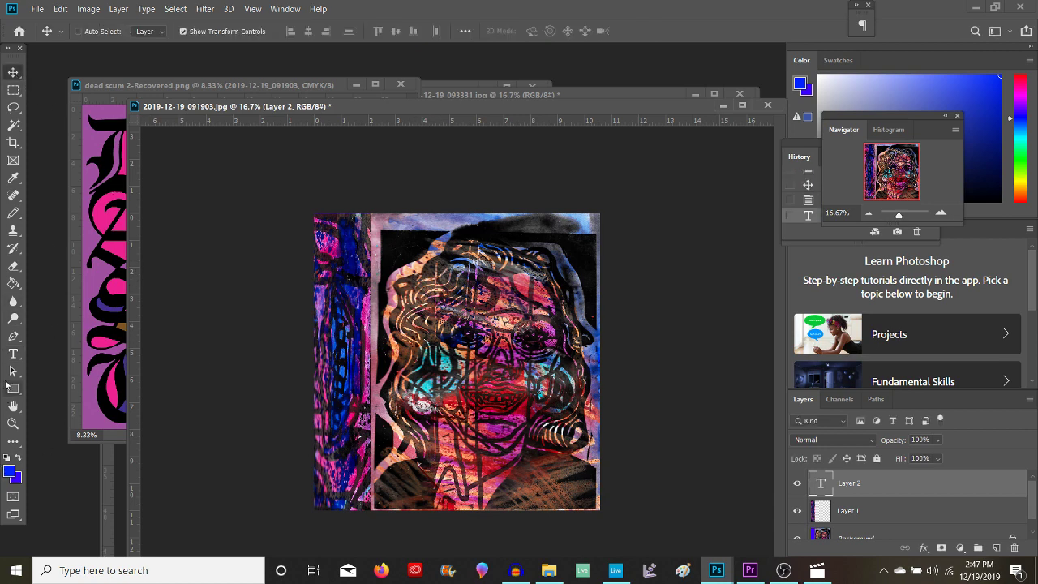
Add a new text layer reading MOYOGASH near the upper part of the portrait, replacing the placeholder text.
left_click(13, 354)
left_click(393, 268)
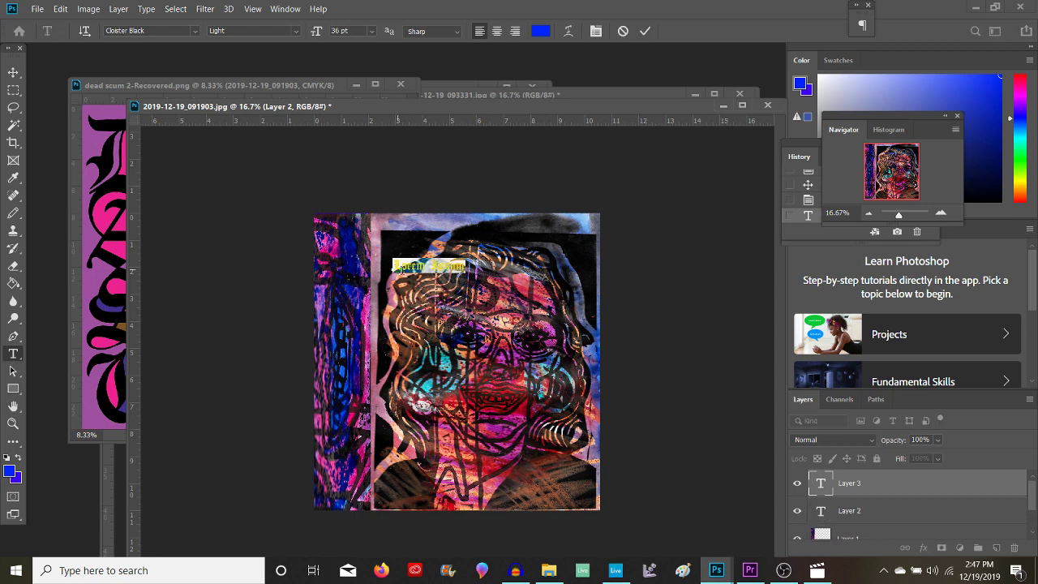
key("BackSpace")
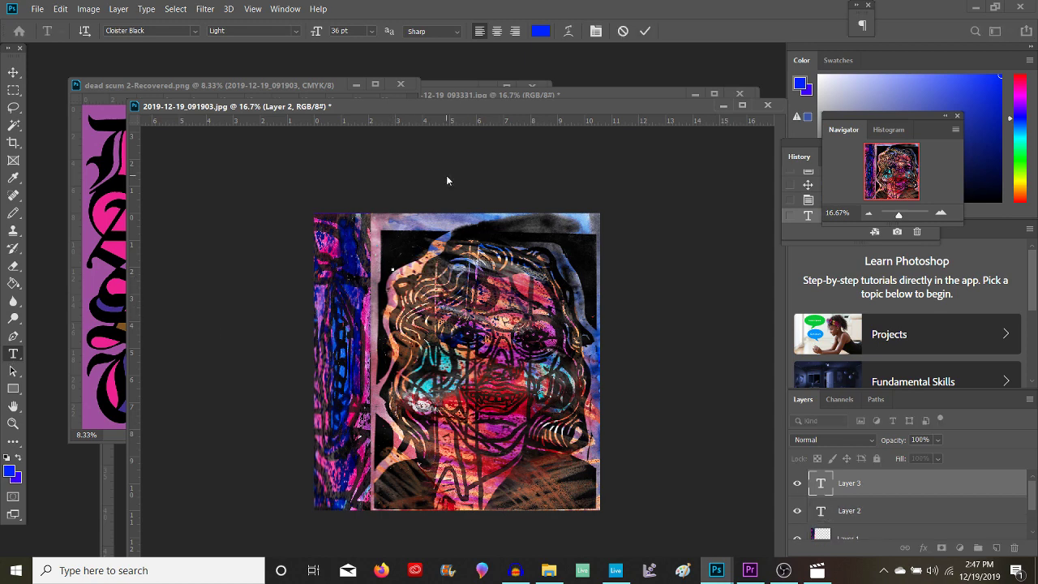
type("dead scum forever")
left_click(13, 72)
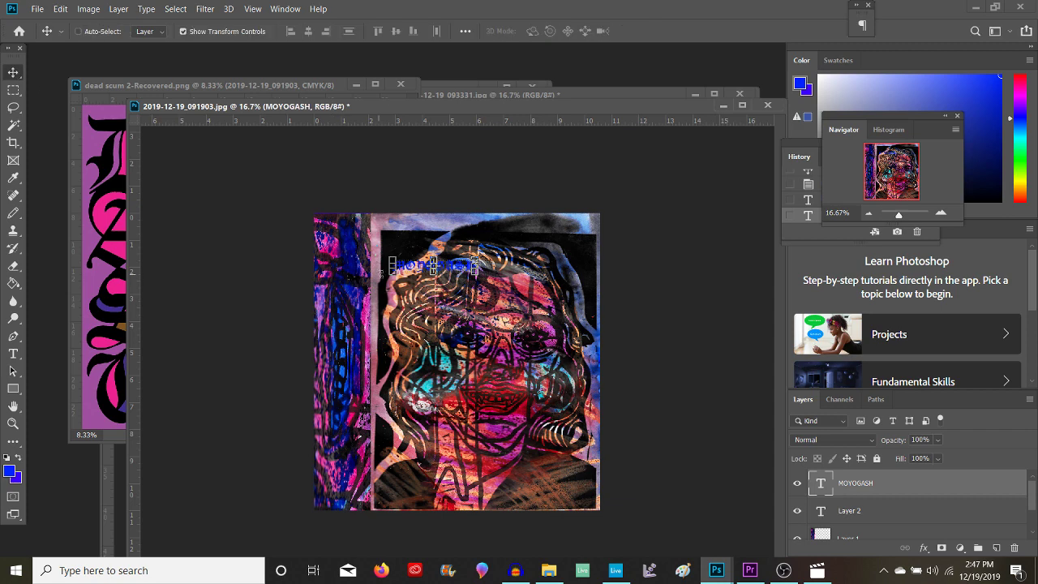
Scale the MOYOGASH text to about 251% and position it along the portrait's upper edge, nudging it left to fit.
left_click_drag(476, 259, 592, 189)
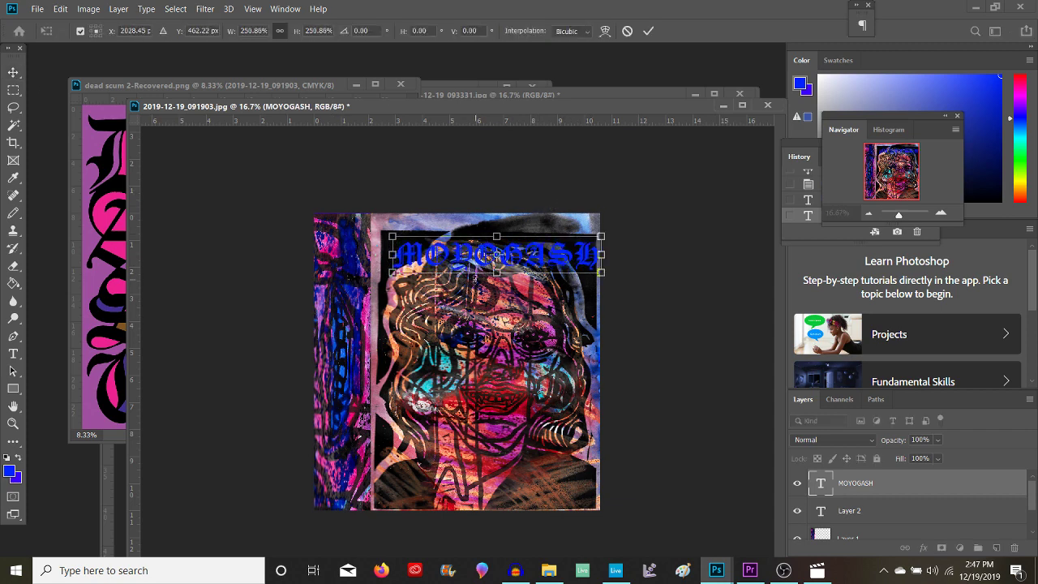
left_click_drag(468, 249, 469, 232)
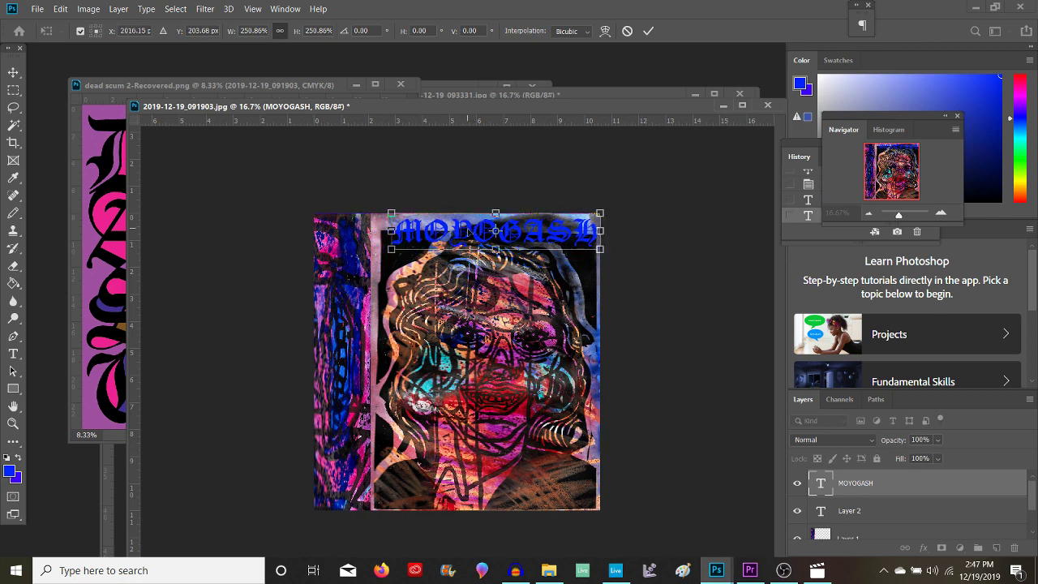
key("Left")
key("Left")
key("Left")
key("Left")
key("Left")
key("Left")
key("Left")
key("Left")
key("Left")
key("Left")
key("Left")
key("Left")
key("Left")
key("Left")
key("Left")
key("Left")
key("Left")
key("Left")
key("Left")
key("Left")
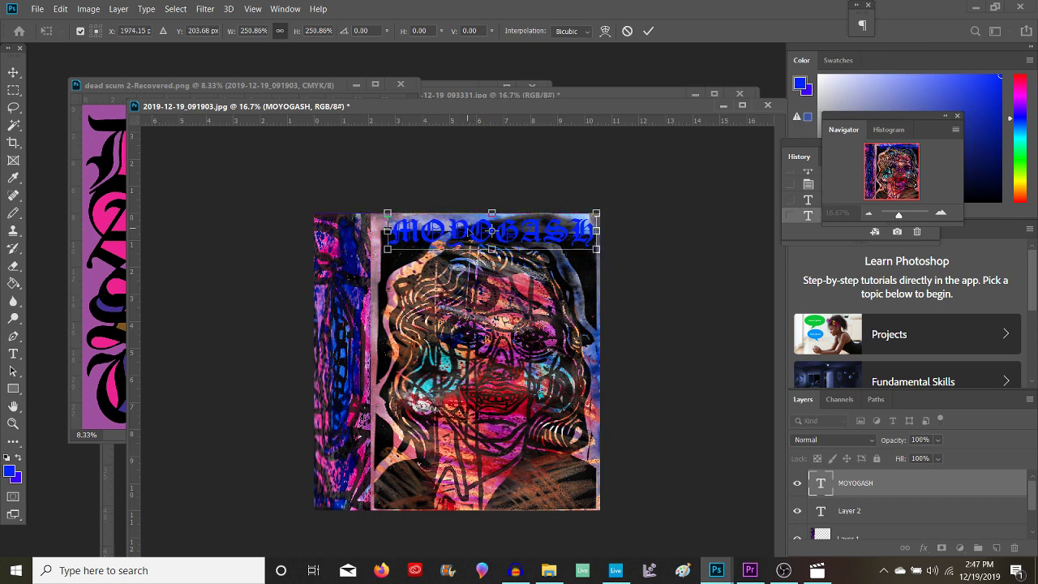
key("Left")
key("Left")
key("Left")
key("Left")
key("Left")
key("Left")
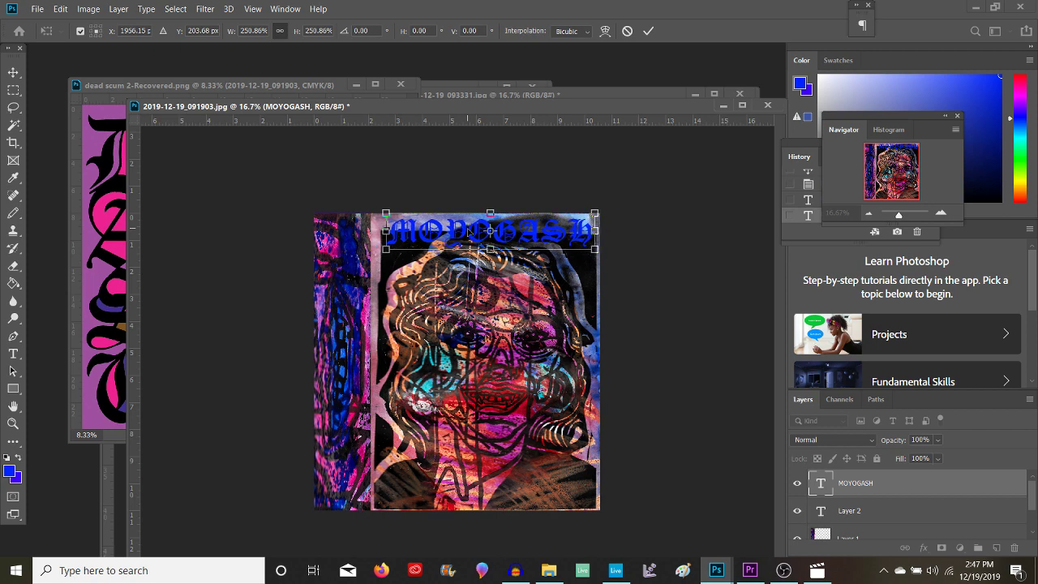
key("Left")
key("Left")
key("Left")
key("Left")
key("Left")
key("Left")
key("Left")
key("Left")
key("Left")
key("Left")
key("Left")
key("Left")
key("Left")
key("Left")
key("Left")
key("Left")
key("Left")
key("Left")
key("Left")
key("Left")
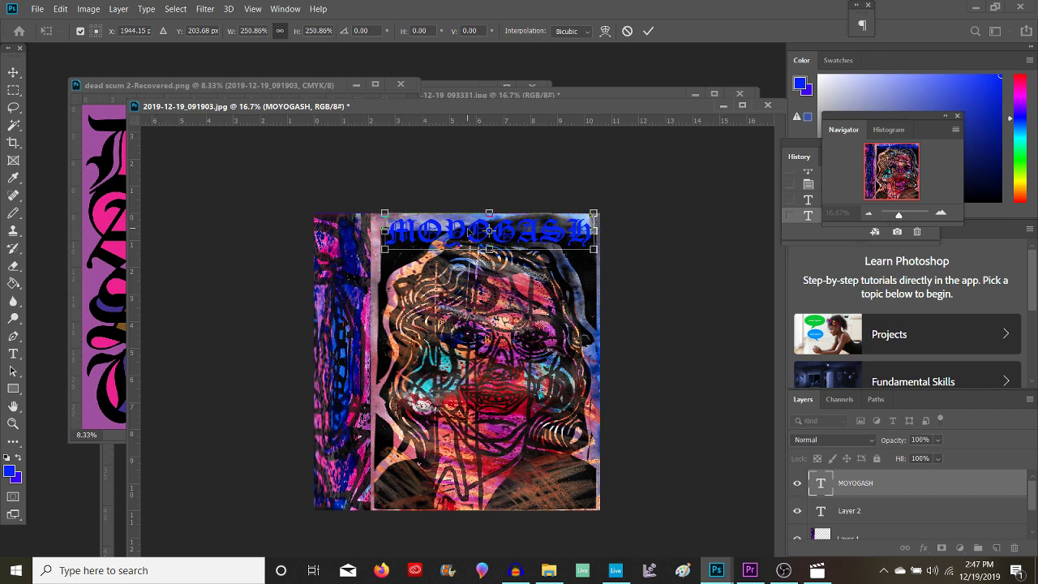
key("Return")
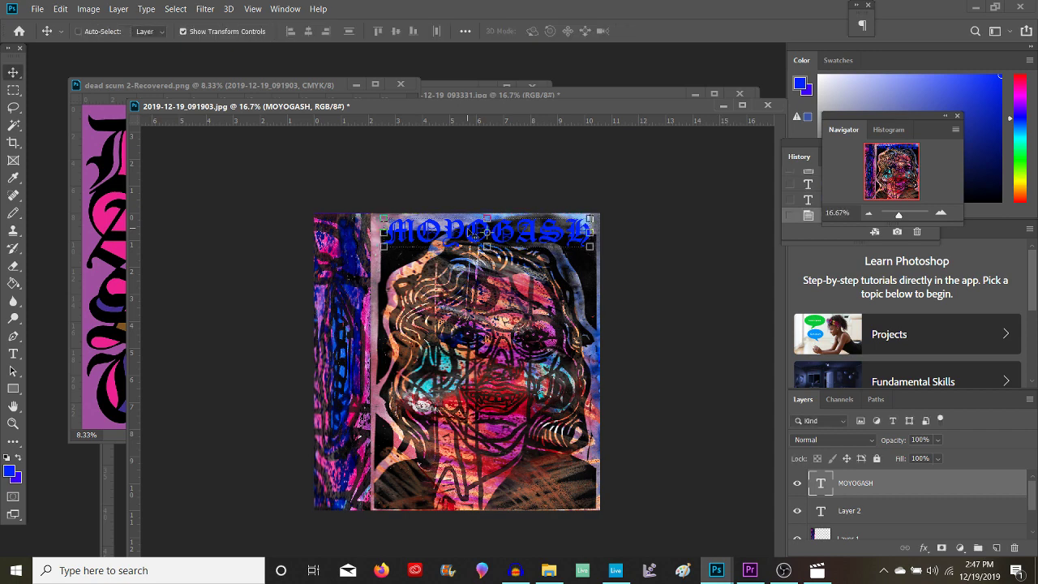
left_click(19, 95)
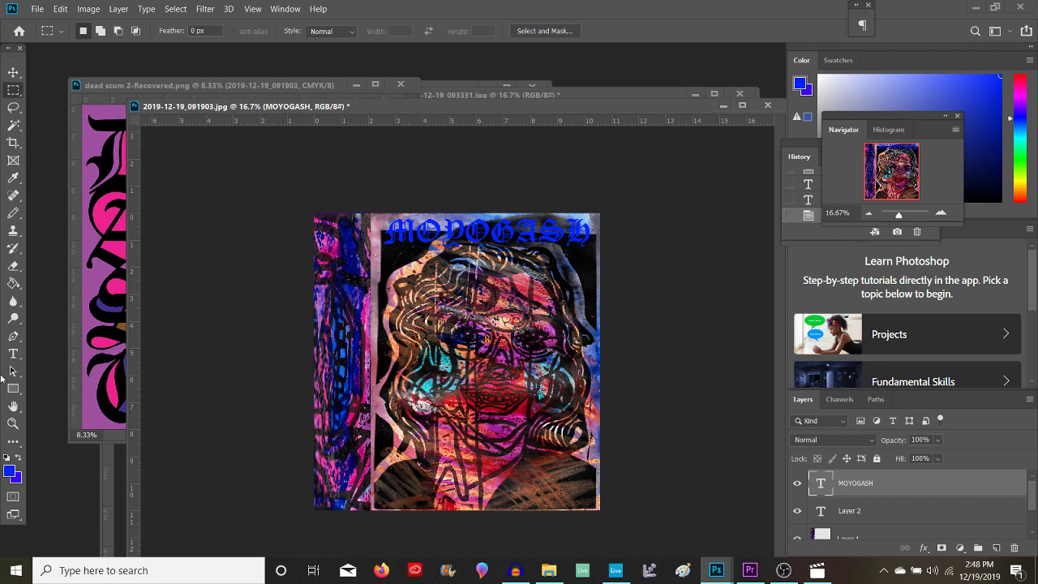
left_click(11, 185)
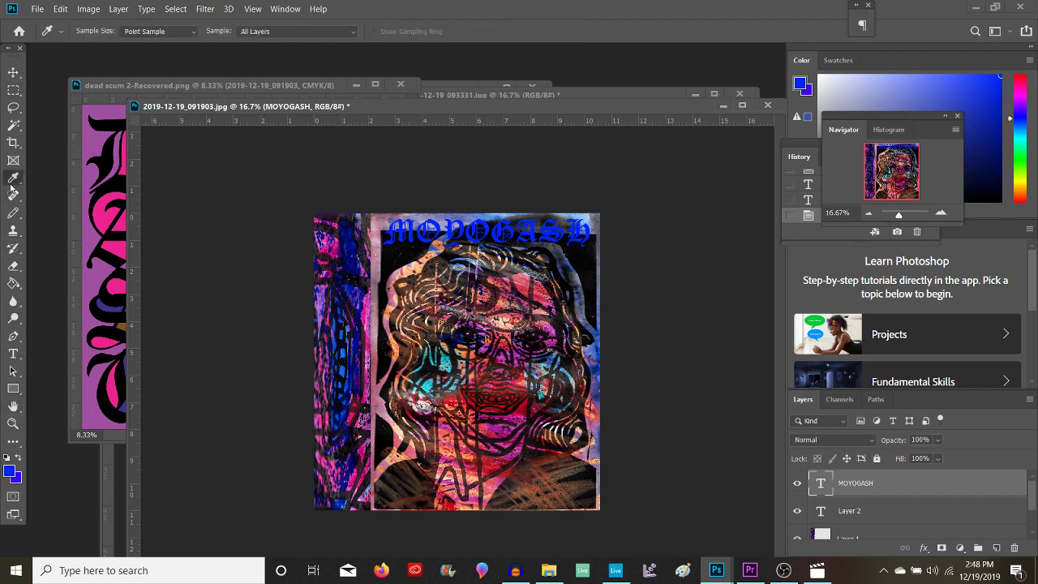
Sample the muted blue at the portrait's upper edge as the foreground colour and return to editing the MOYOGASH text.
left_click(449, 214)
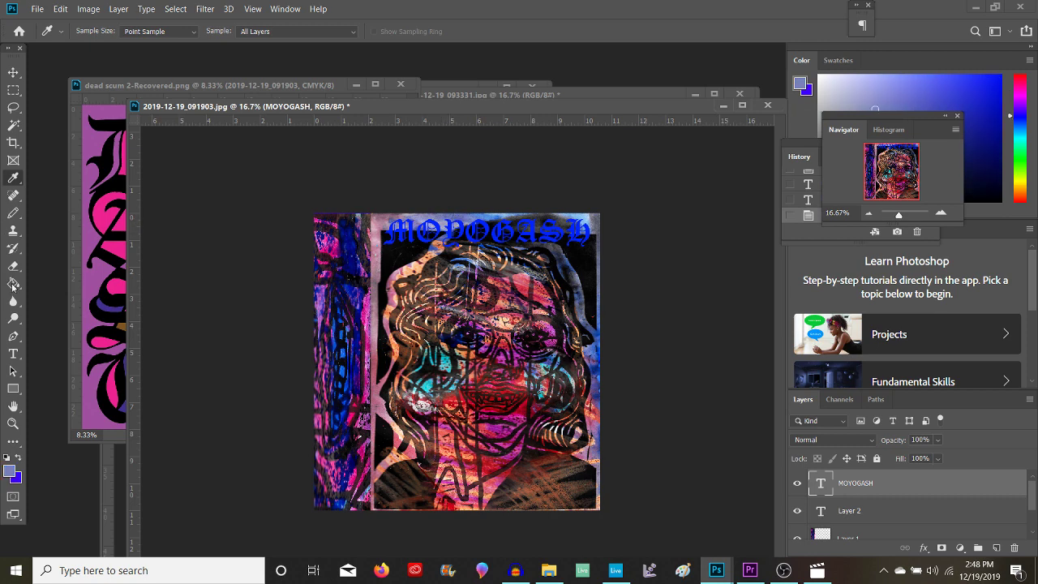
left_click(12, 354)
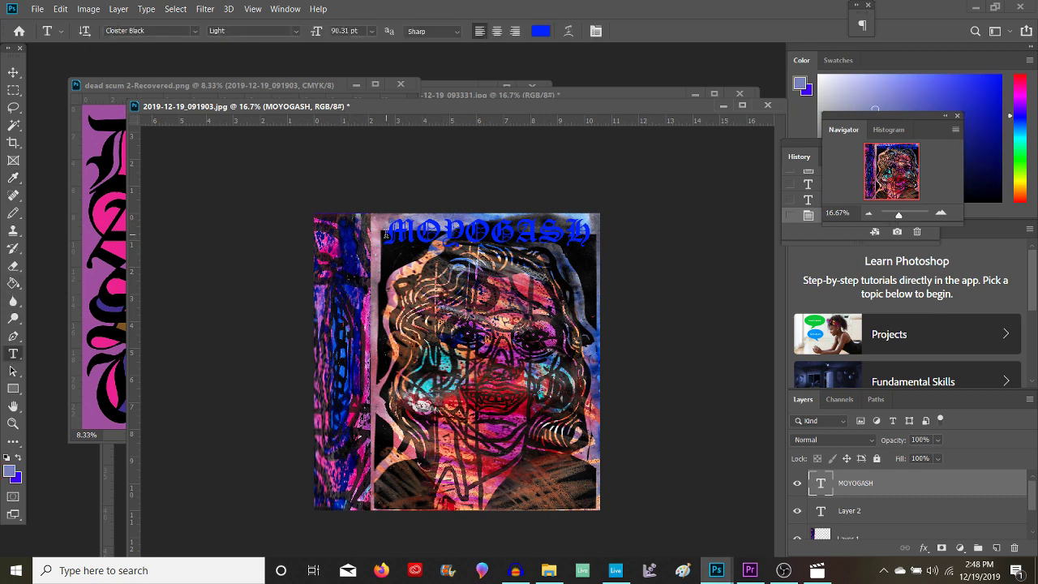
left_click_drag(383, 236, 610, 238)
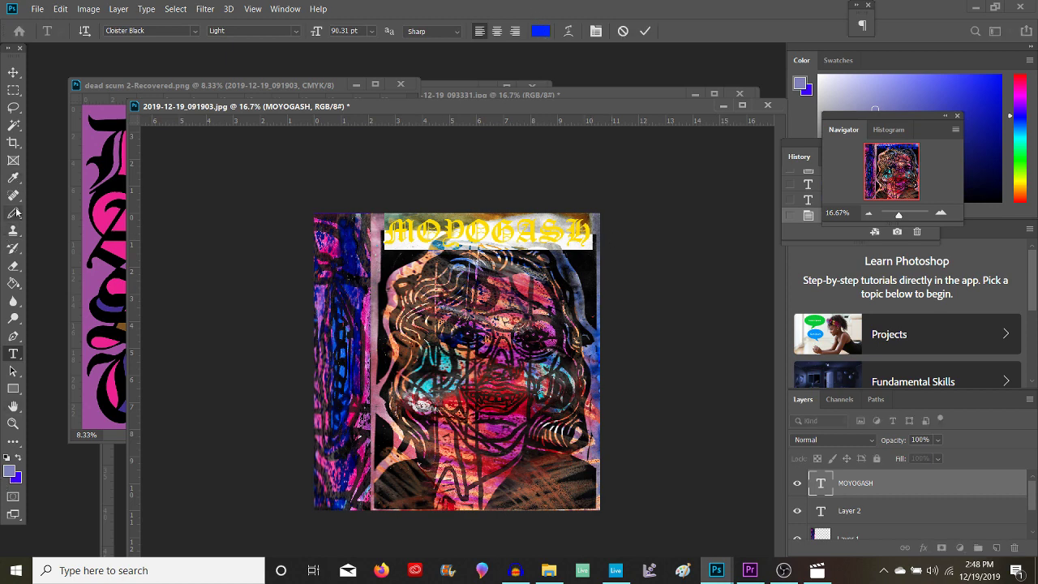
left_click(13, 178)
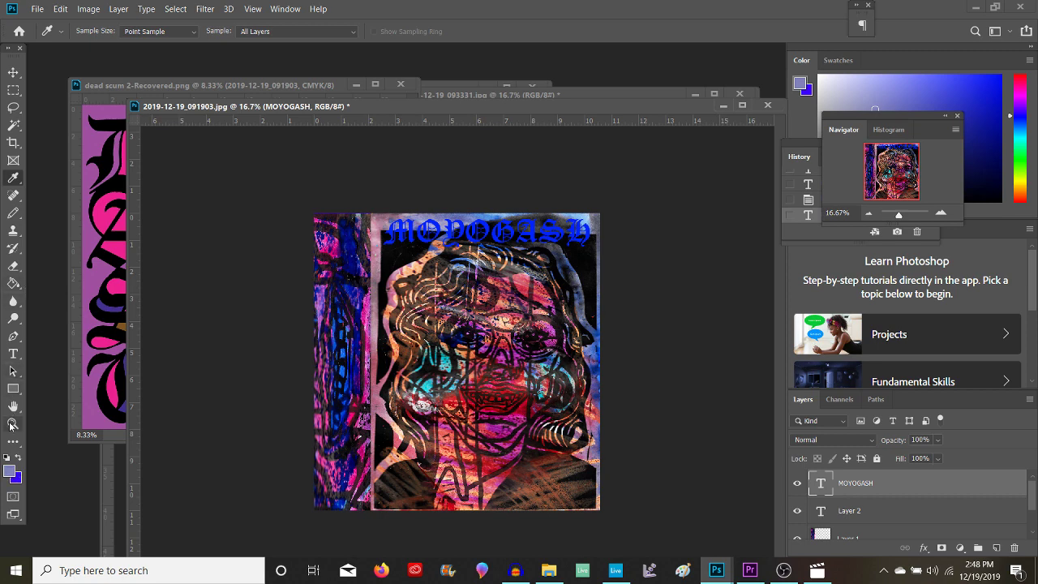
left_click(13, 354)
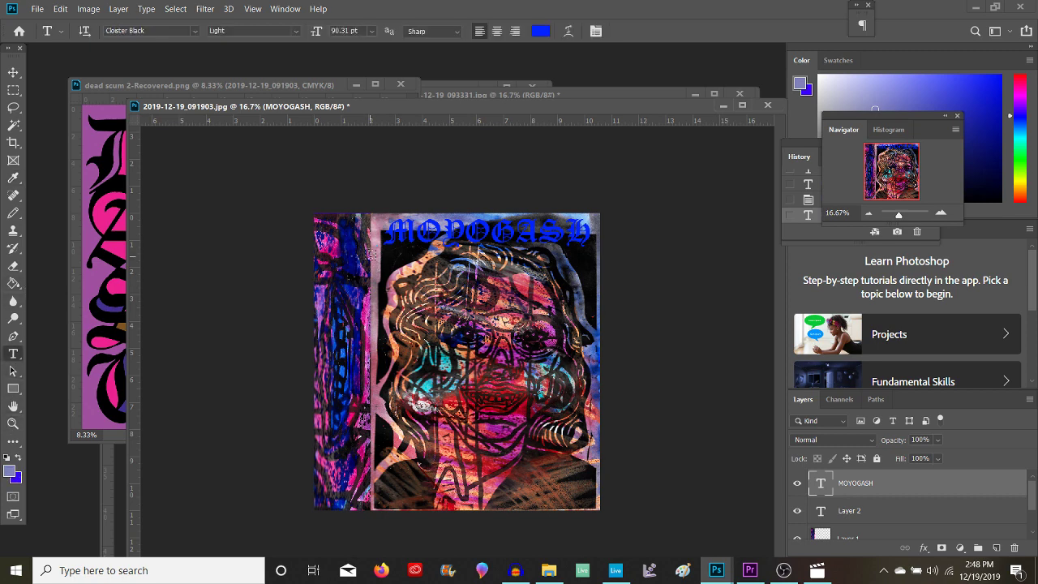
Recolour the whole MOYOGASH text with the muted blue 6b70b0 from the portrait's upper edge.
double_click(389, 234)
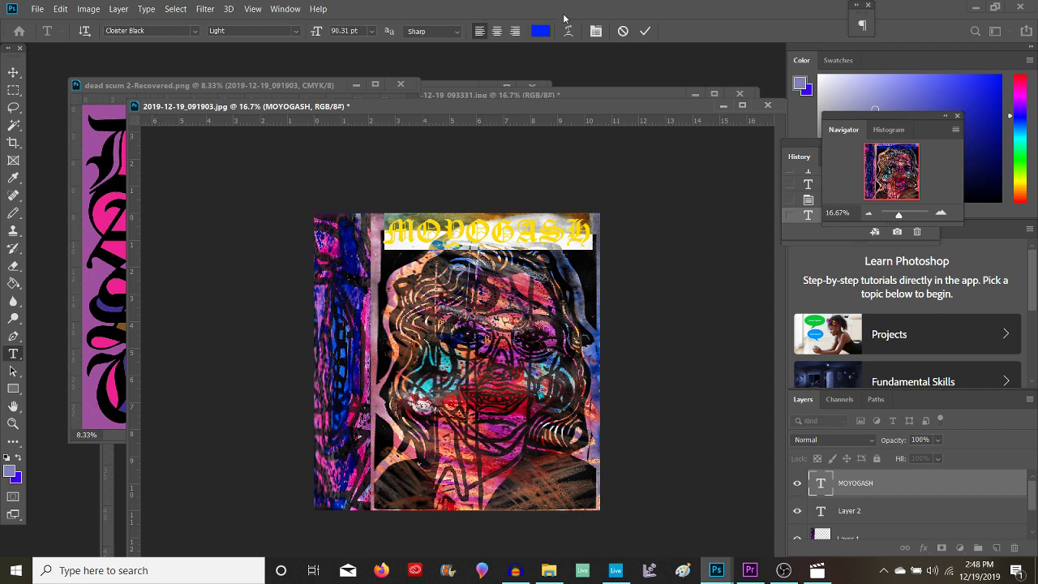
left_click(541, 31)
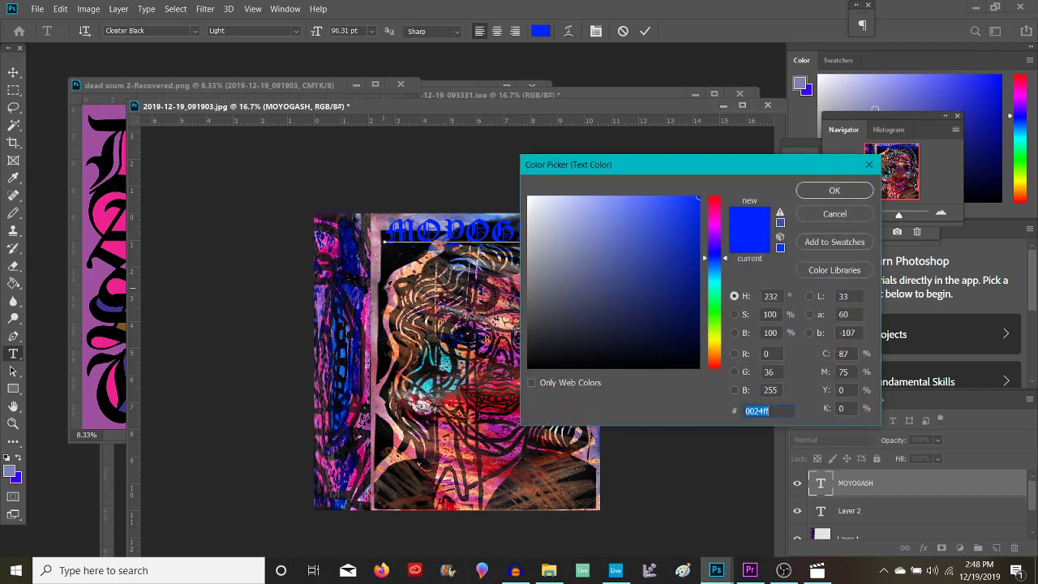
left_click(595, 249)
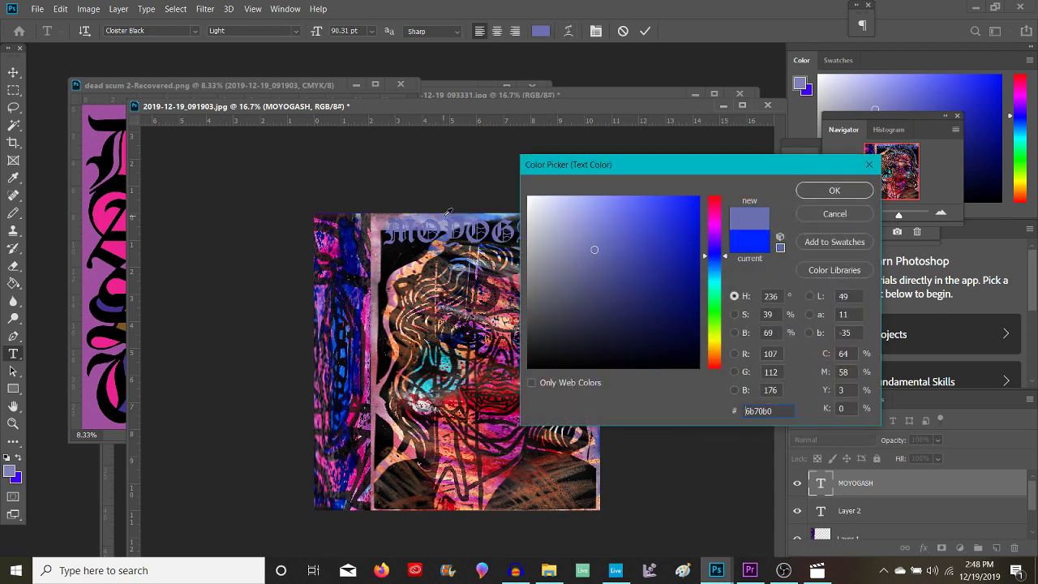
left_click(813, 195)
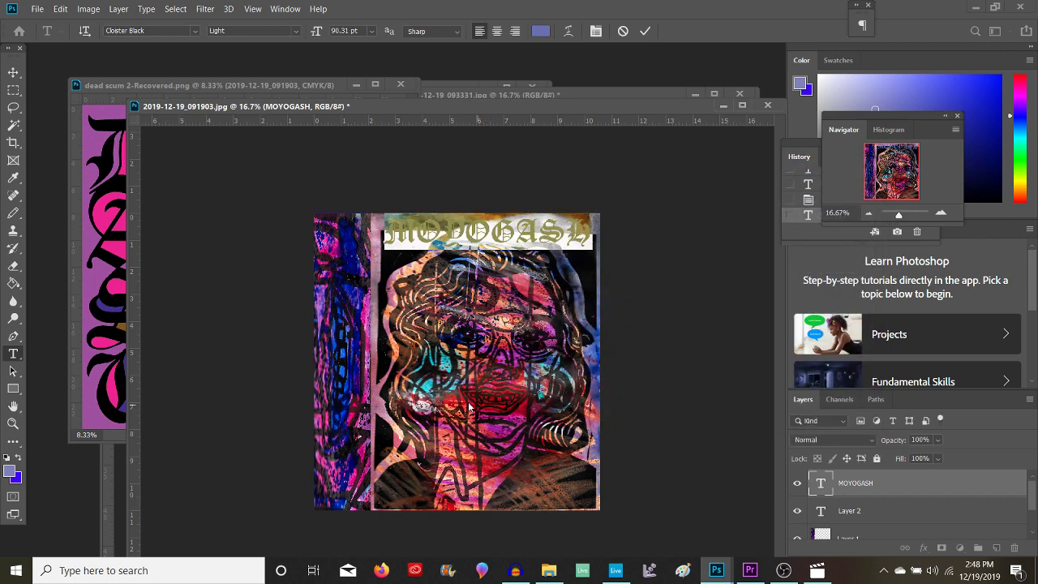
left_click(11, 74)
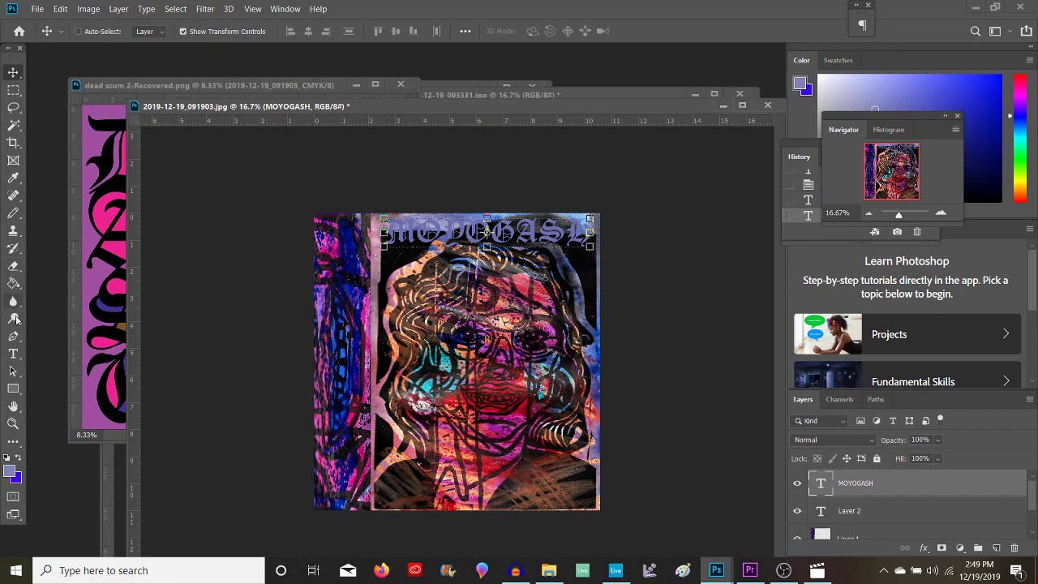
Add a Cloister Black text layer with the person's full name near the portrait's lower edge, replacing the placeholder text.
left_click(13, 353)
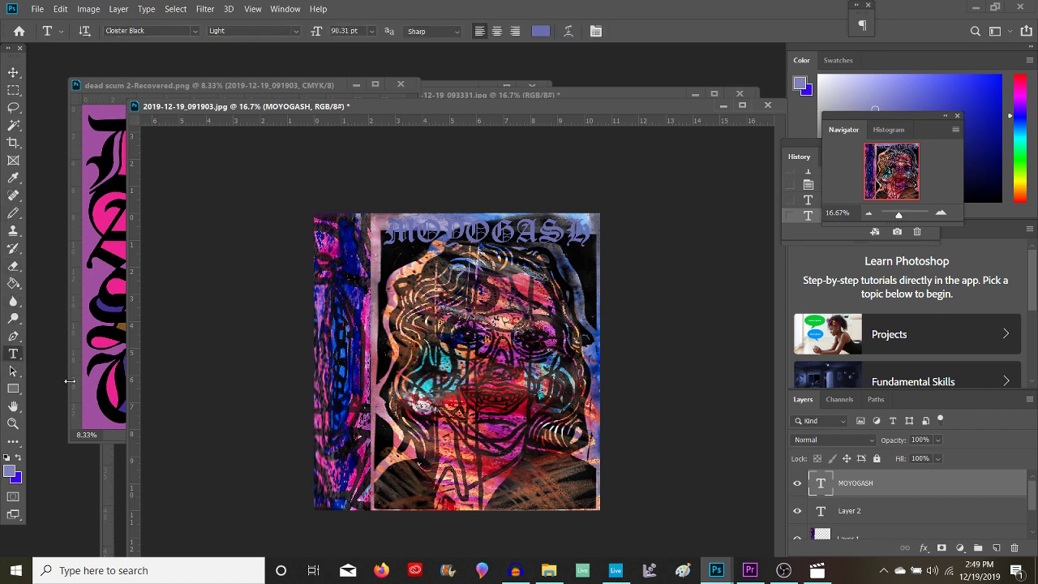
left_click(407, 492)
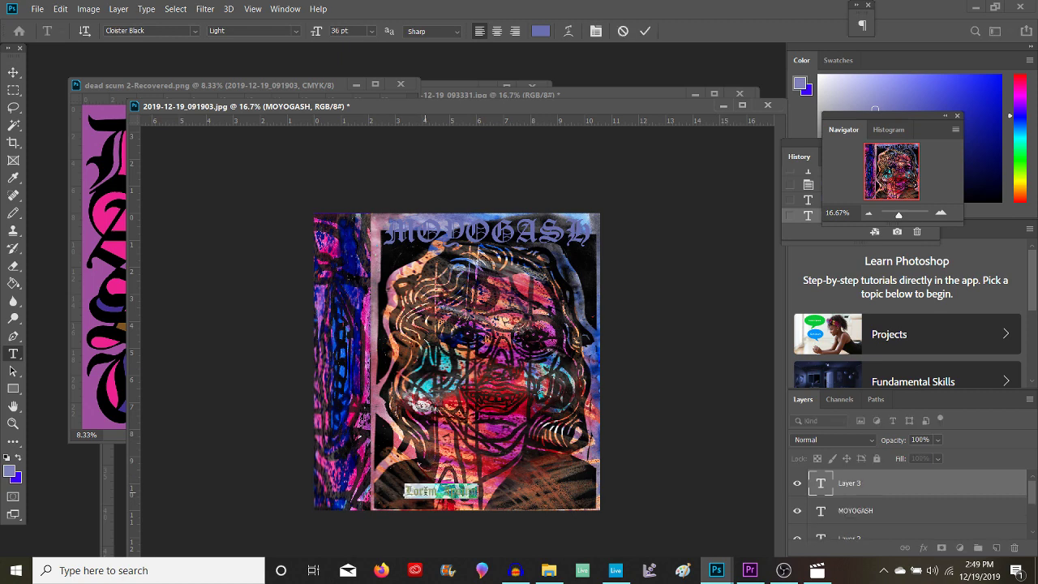
key("BackSpace")
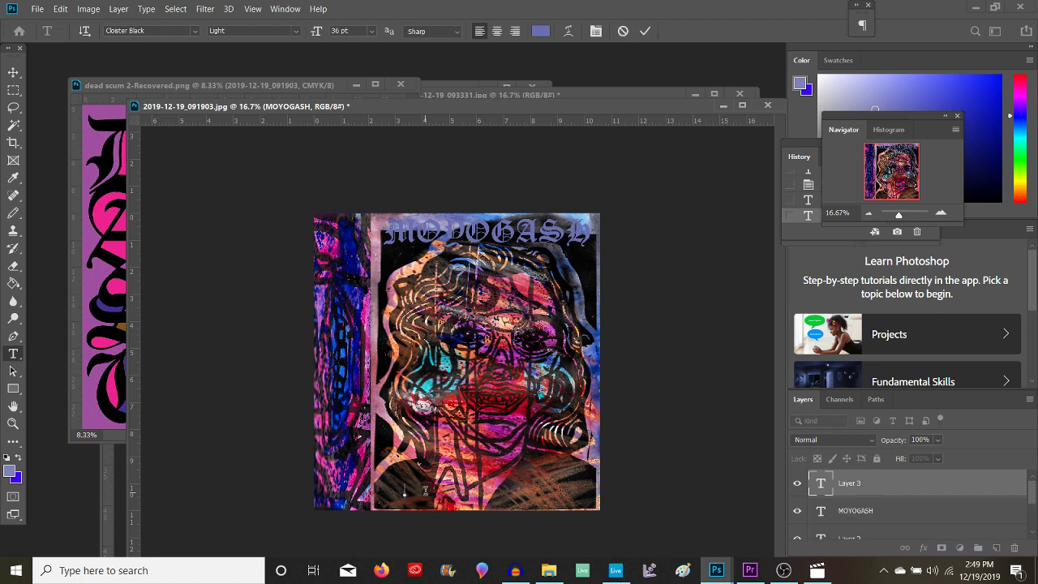
type("d")
type("D")
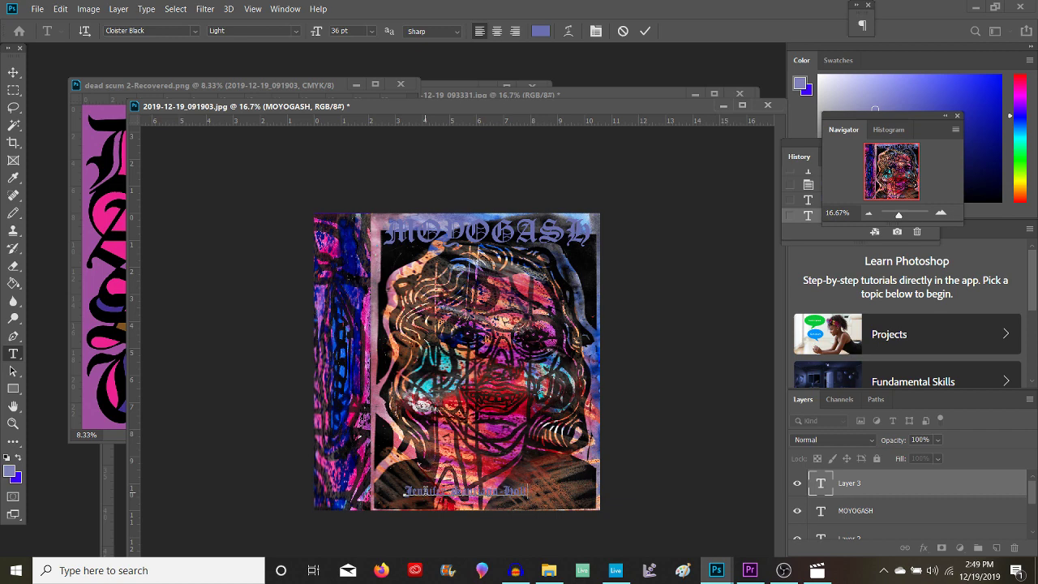
left_click(13, 73)
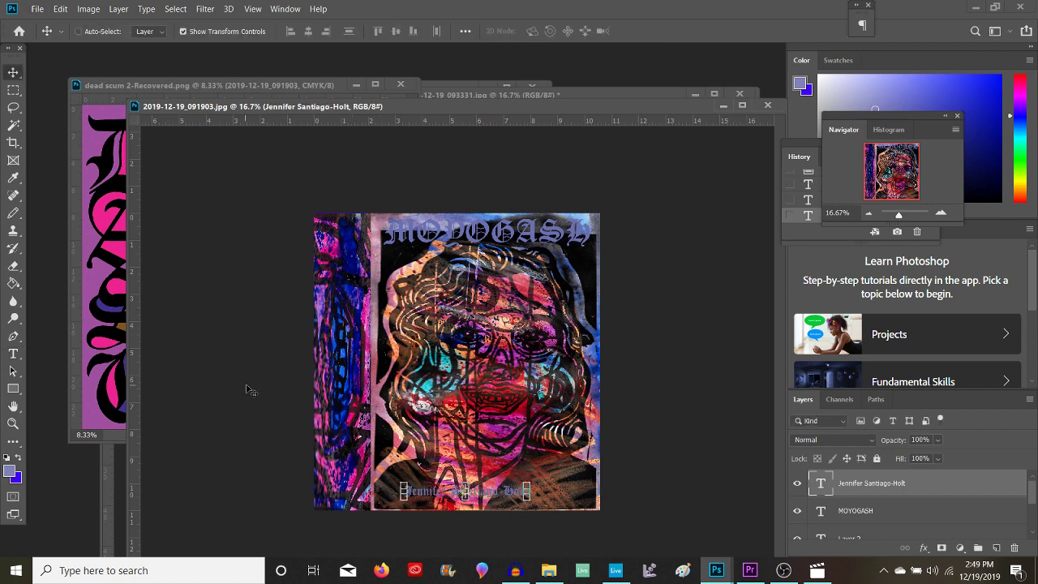
Enlarge the full-name text and position it so it spans the portrait's lower edge.
left_click_drag(527, 495, 585, 451)
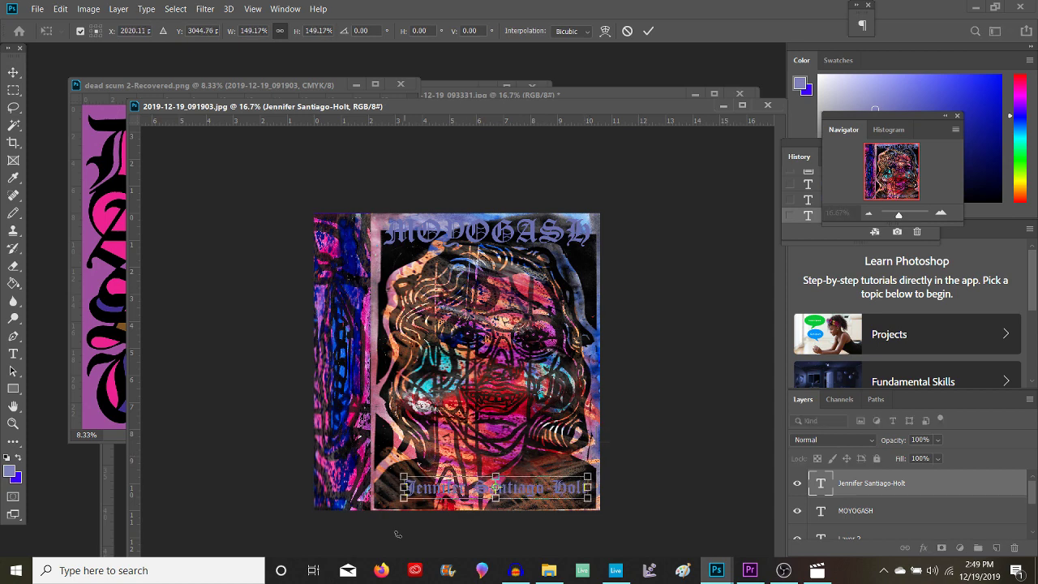
left_click_drag(435, 497, 416, 499)
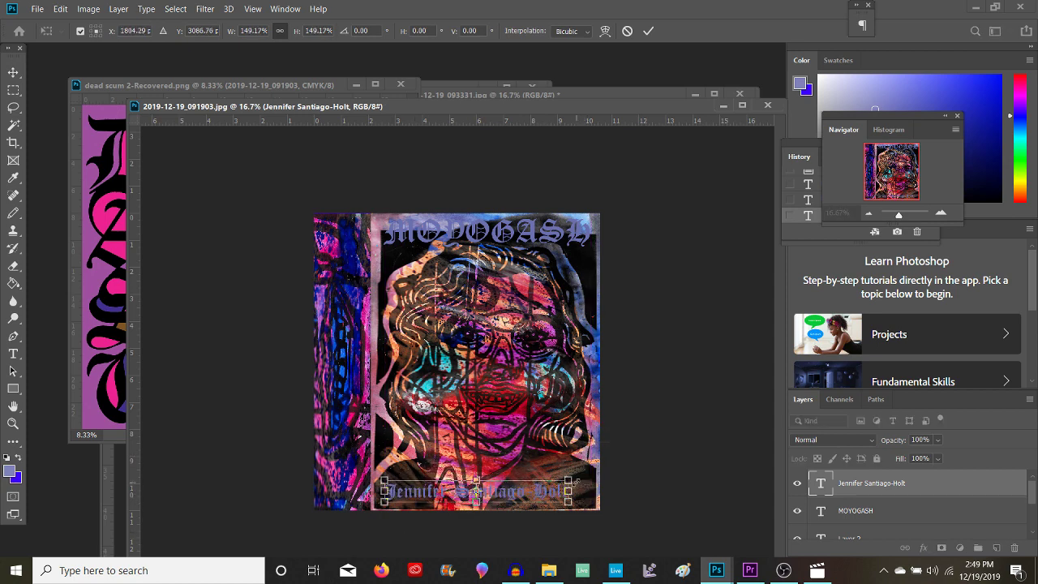
left_click_drag(574, 479, 607, 450)
left_click_drag(443, 489, 436, 492)
left_click(17, 73)
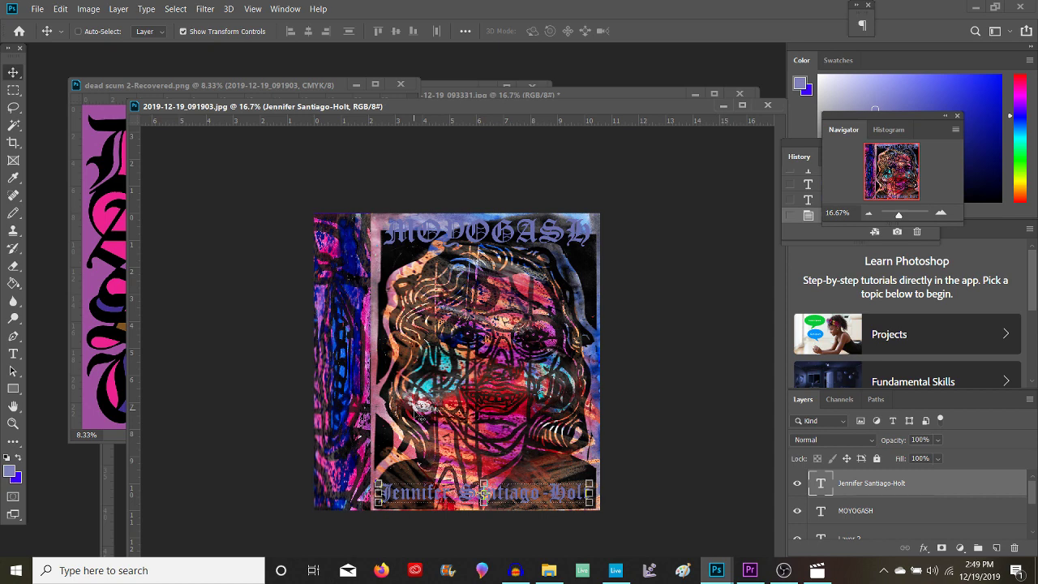
Duplicate the MOYOGASH text layer within the same document.
left_click(867, 512)
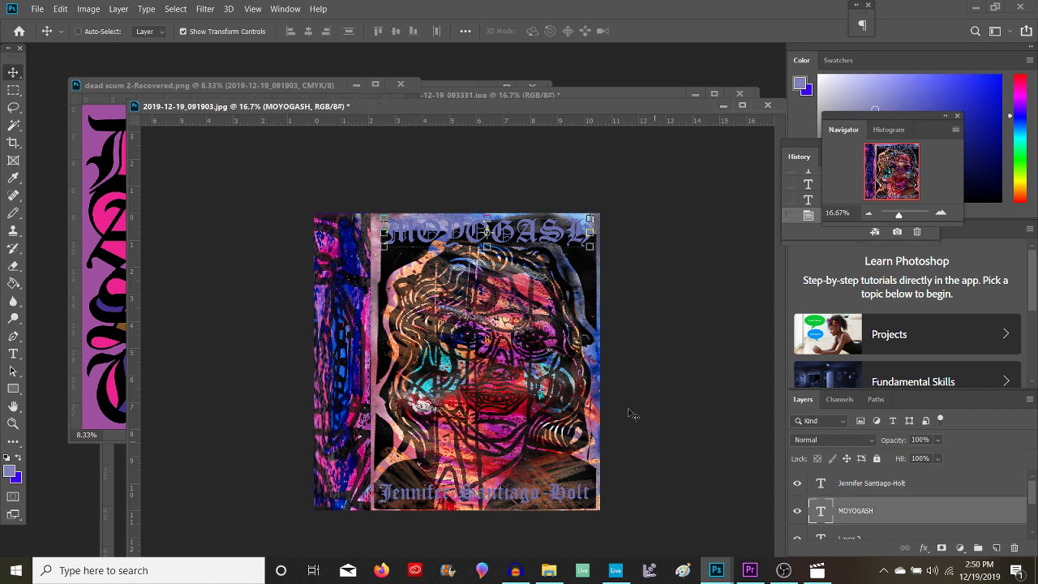
right_click(533, 245)
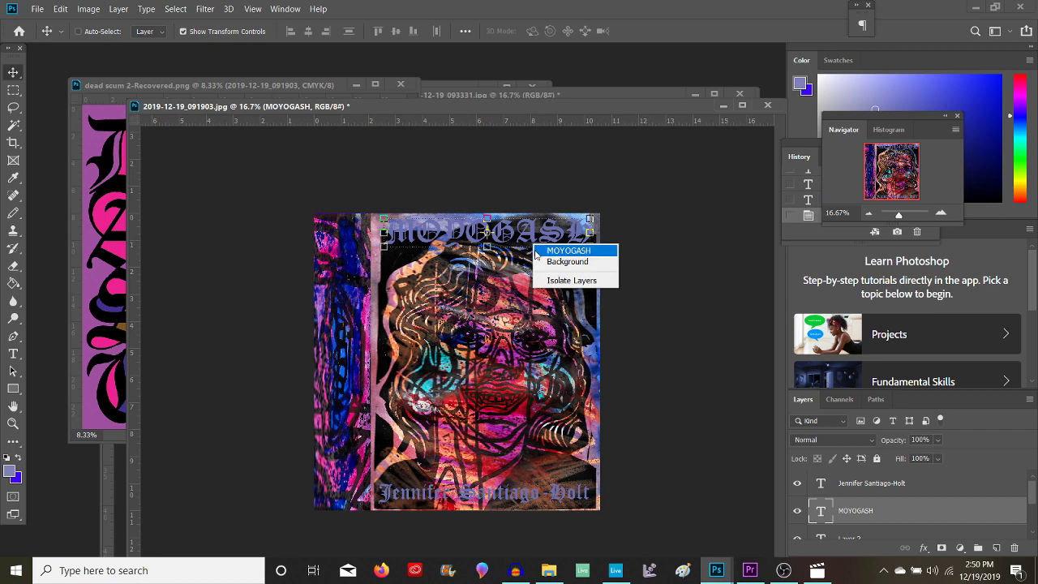
right_click(862, 519)
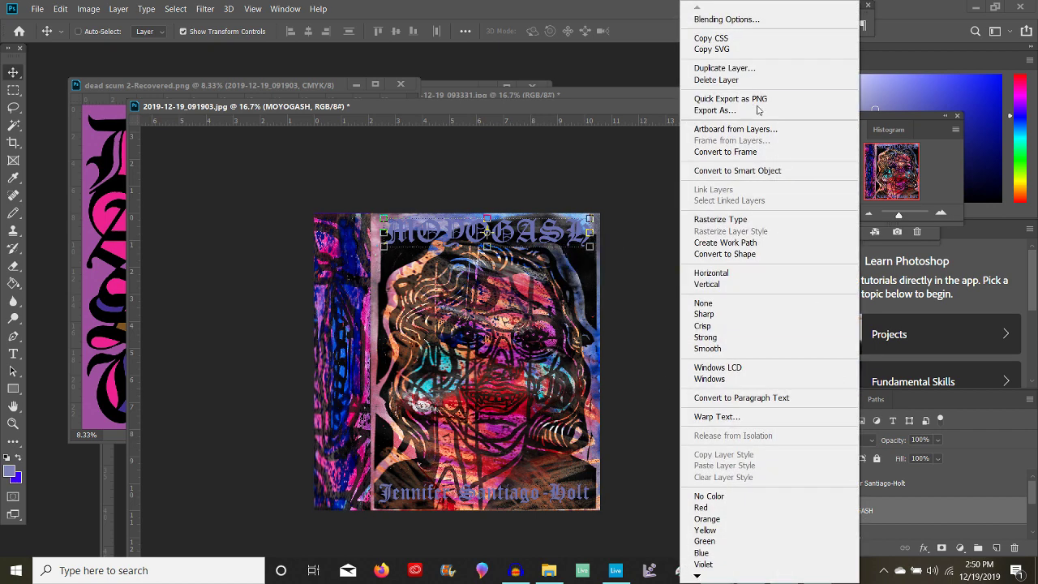
left_click(724, 69)
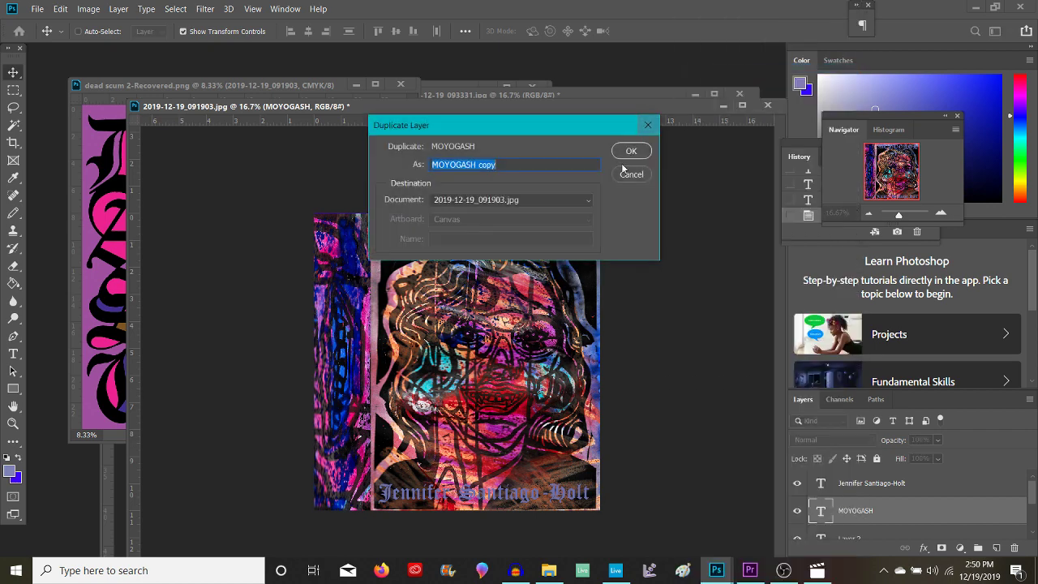
left_click(631, 151)
Rotate the MOYOGASH copy to about -90°, scale it to about 58% width and 92% height, and place it low on the side strip.
left_click_drag(417, 255, 399, 451)
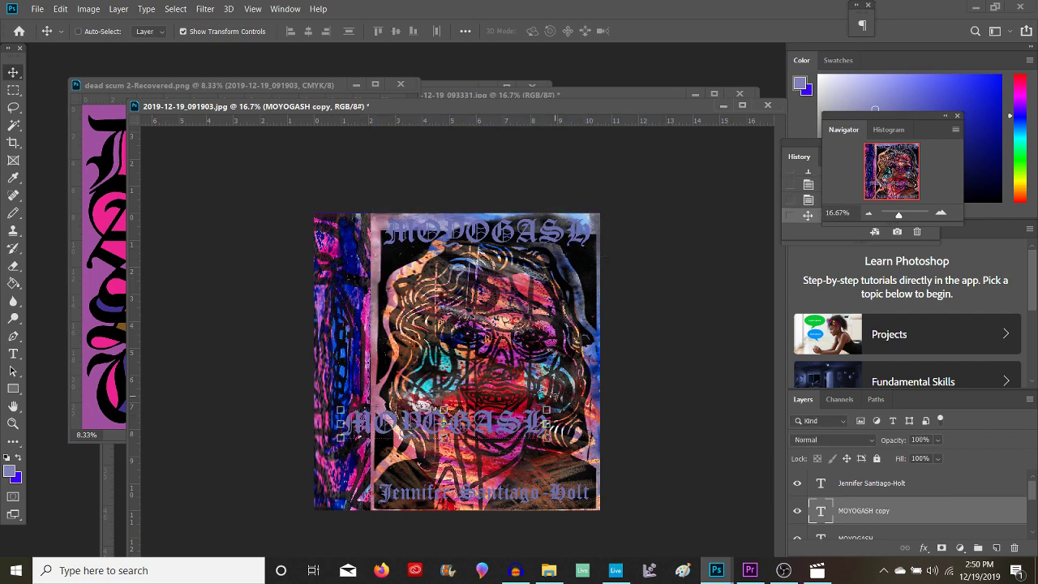
left_click_drag(555, 400, 351, 340)
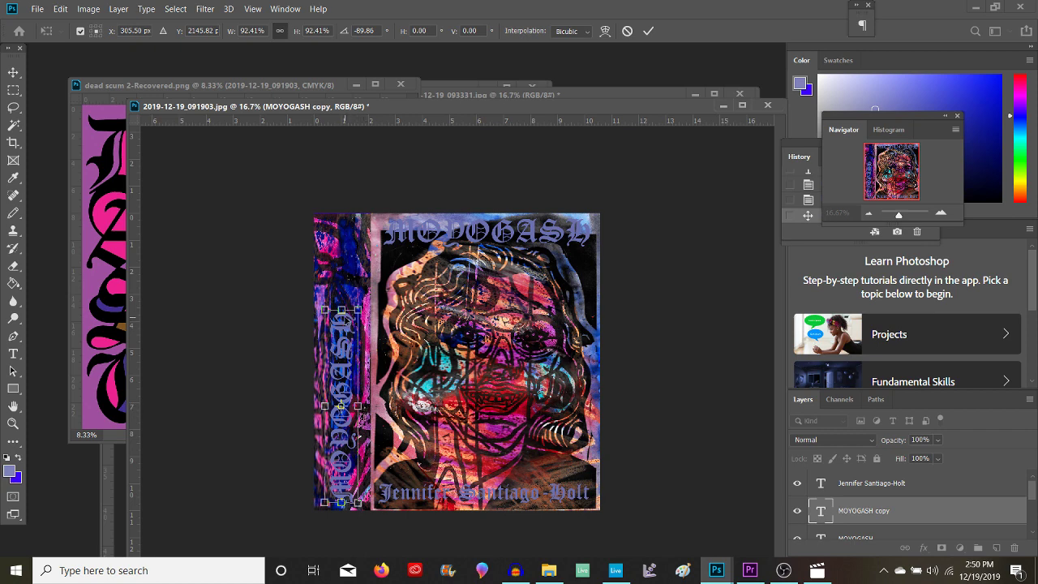
left_click_drag(347, 316, 344, 383)
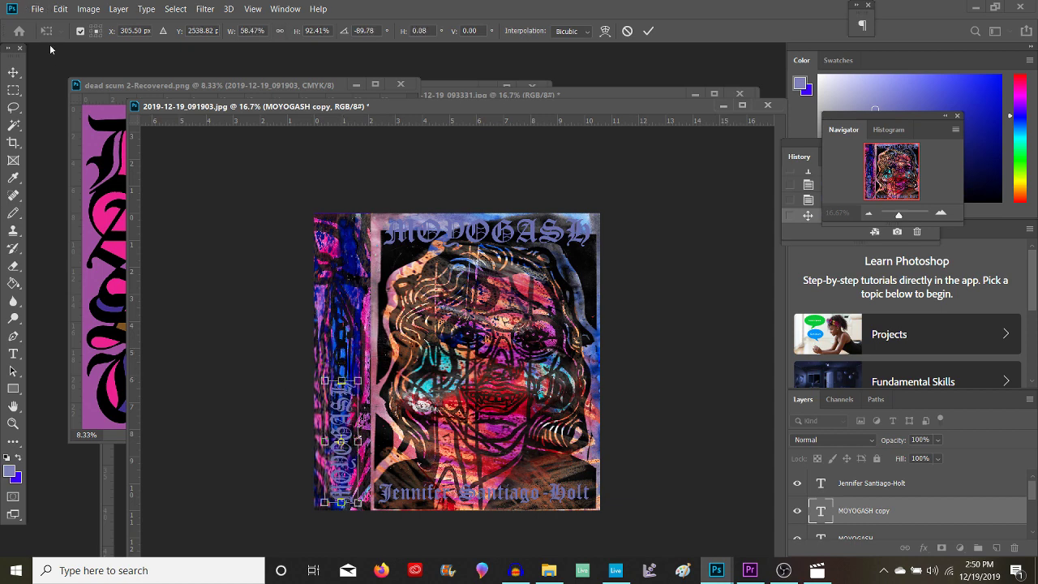
key("Return")
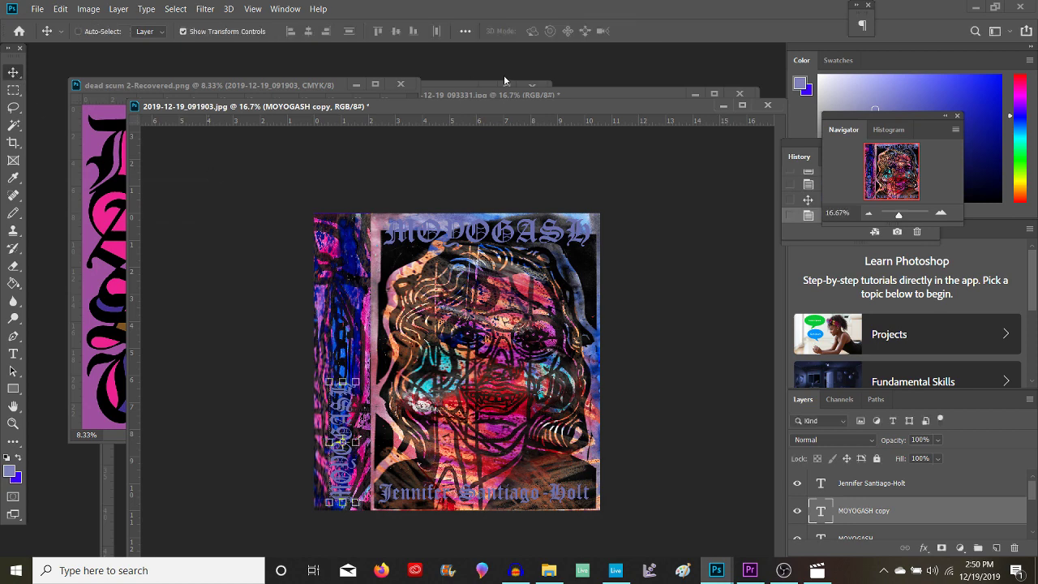
Duplicate the full-name text layer within the same document.
left_click(10, 145)
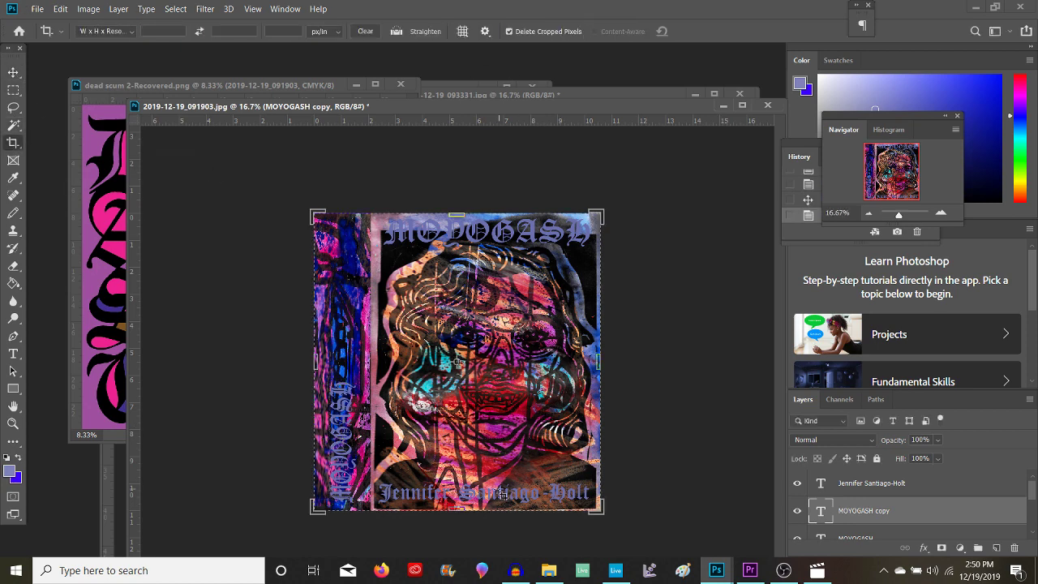
left_click(853, 485)
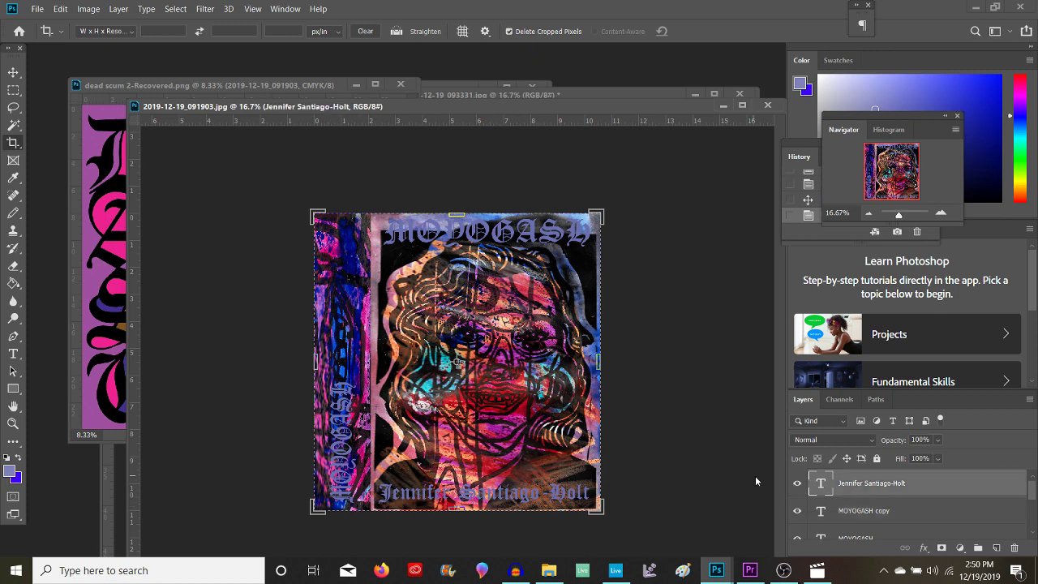
right_click(938, 483)
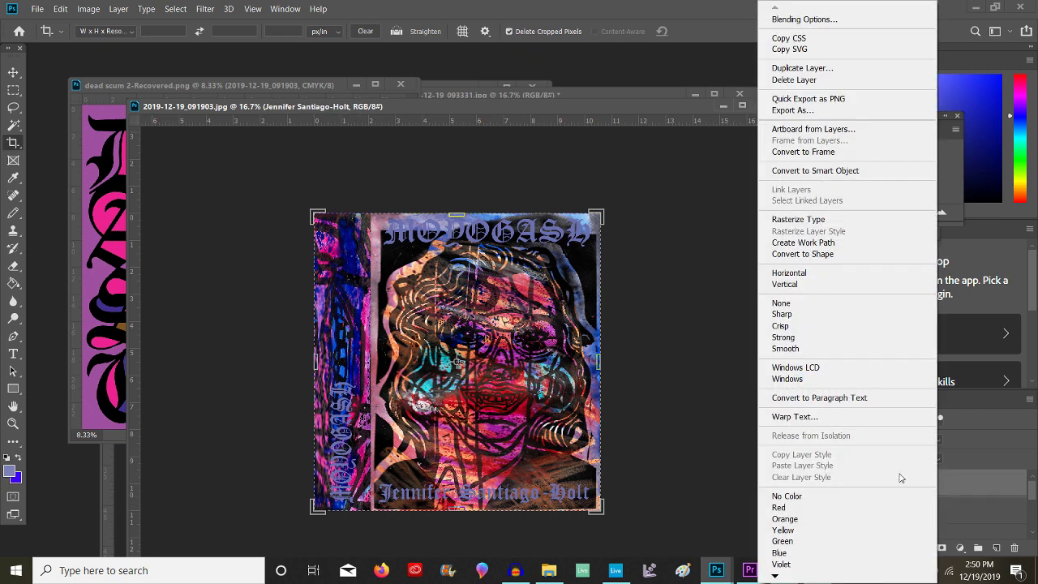
left_click(793, 69)
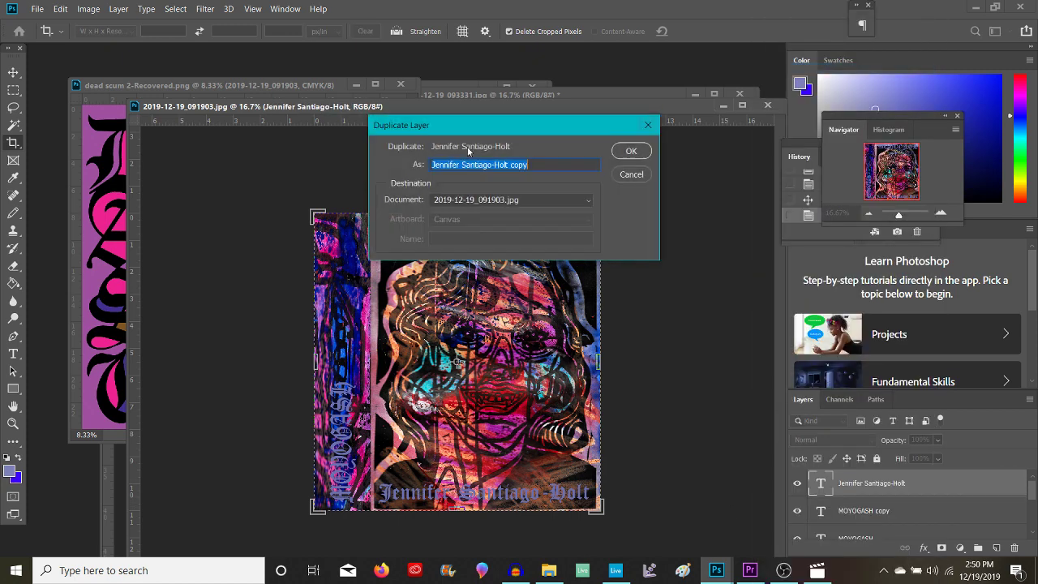
left_click(627, 156)
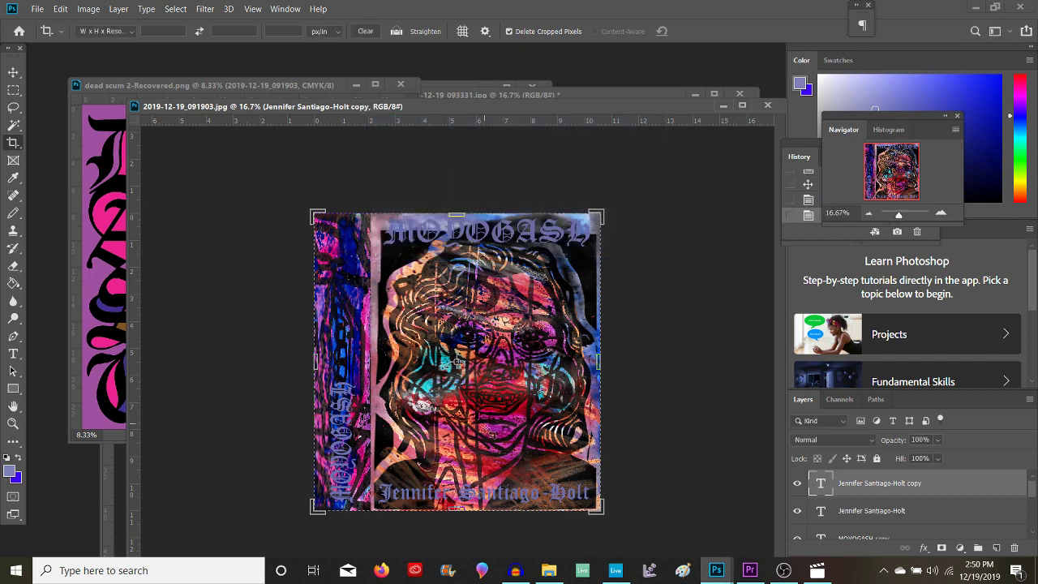
Rotate the full-name copy to about -90°, scale it to about 69% width and 149% height, and place it above MOYOGASH on the side strip.
left_click(13, 72)
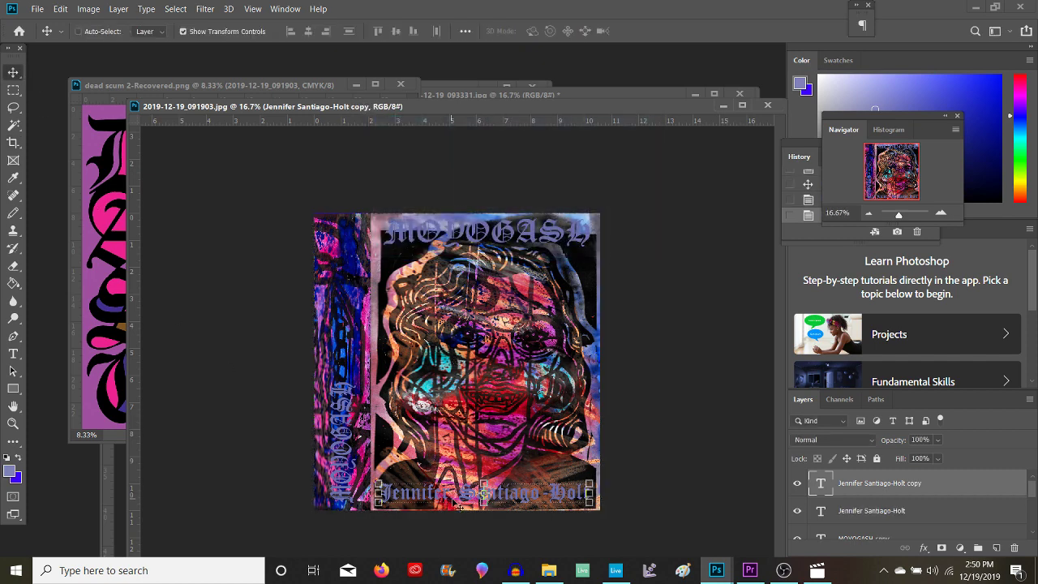
left_click_drag(457, 505, 460, 434)
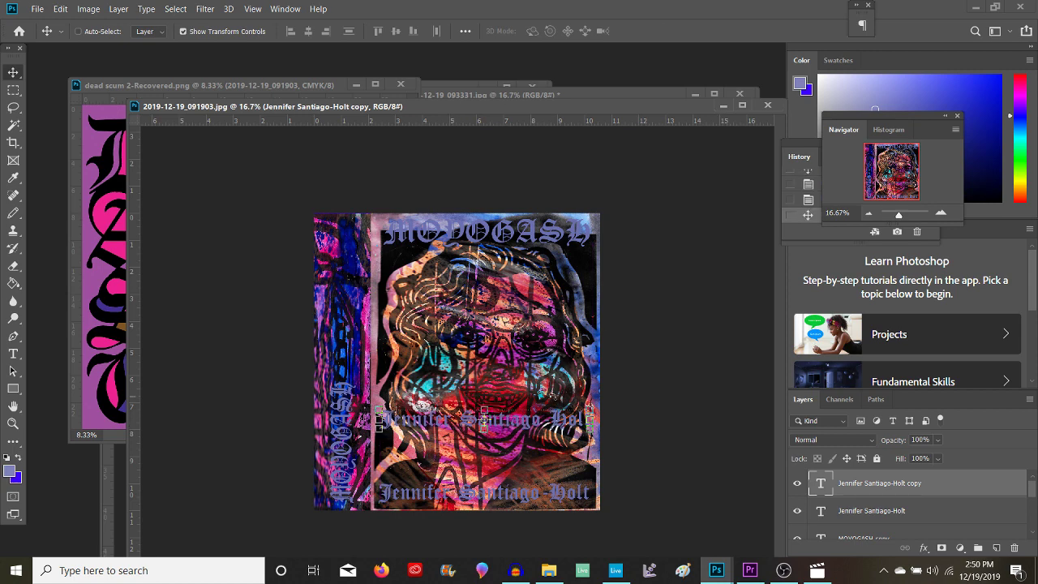
left_click_drag(597, 397, 373, 339)
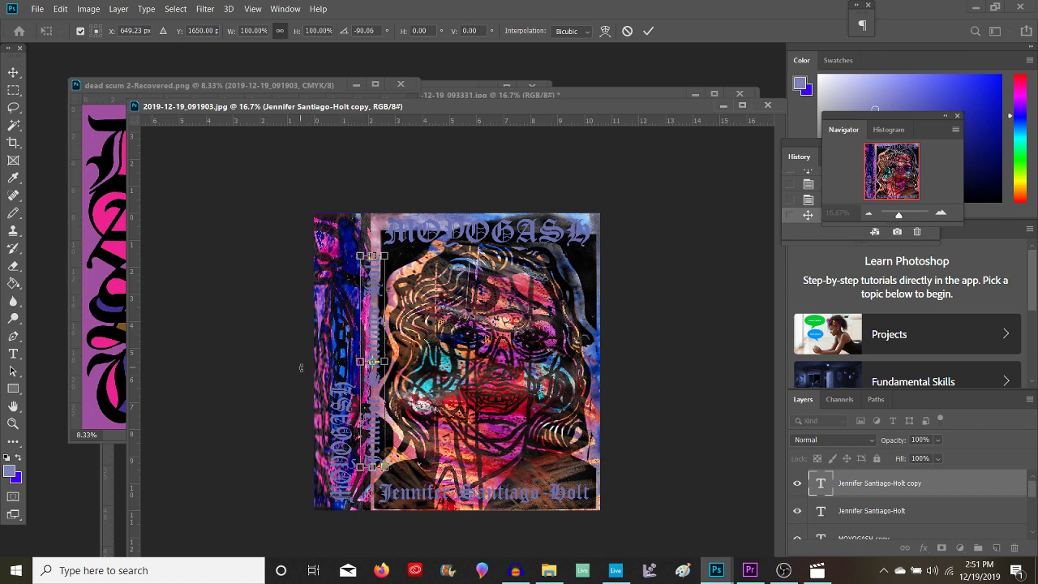
left_click_drag(371, 255, 342, 252)
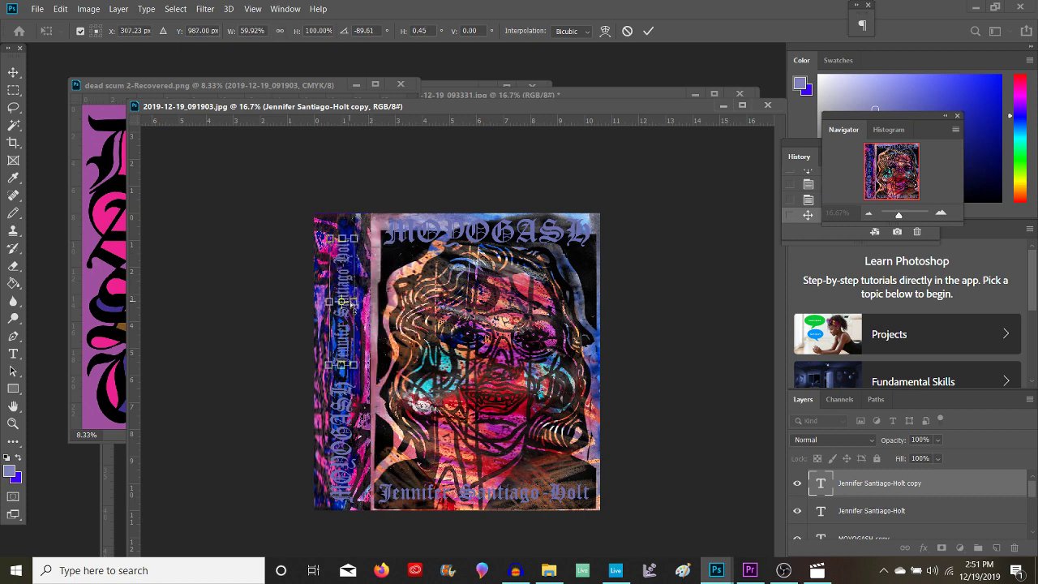
left_click_drag(354, 305, 326, 306)
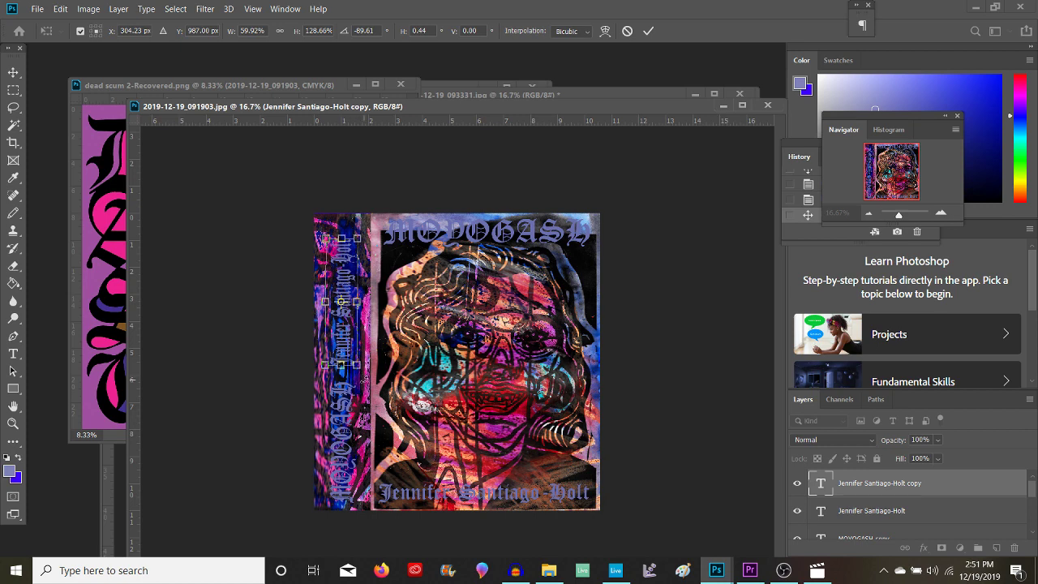
left_click_drag(366, 378, 368, 383)
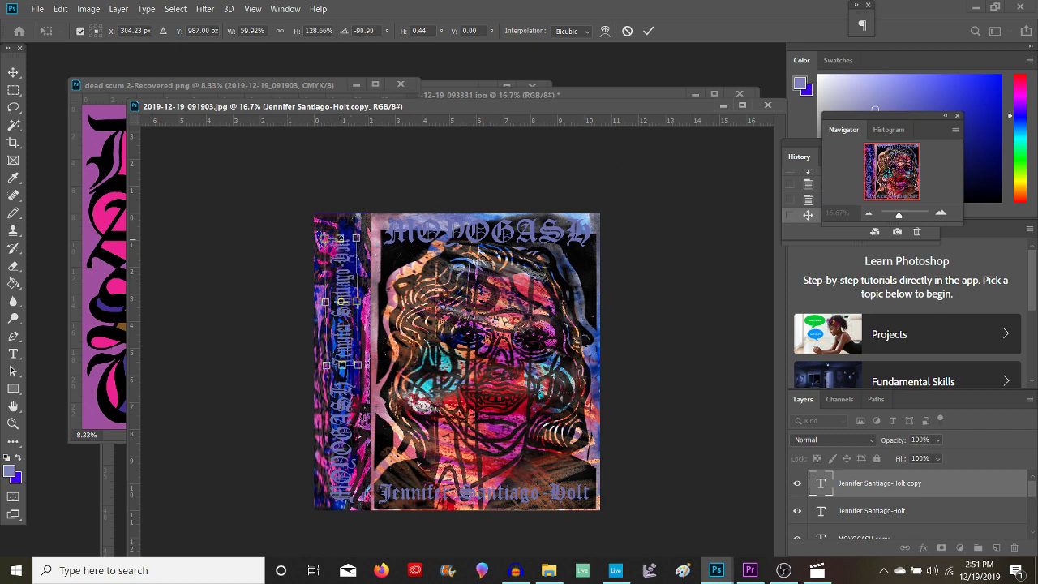
left_click_drag(340, 237, 341, 219)
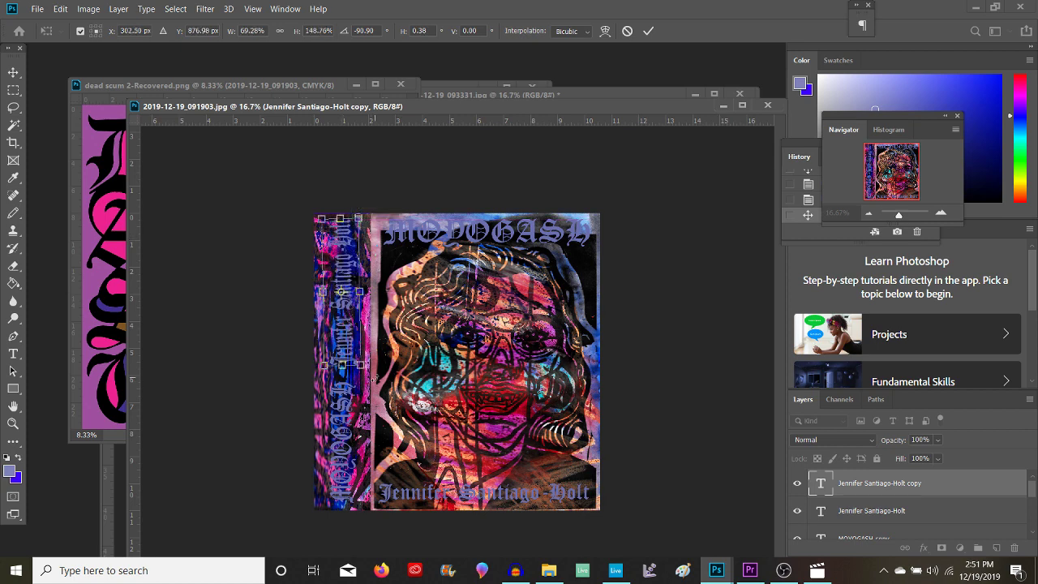
left_click_drag(369, 375, 374, 358)
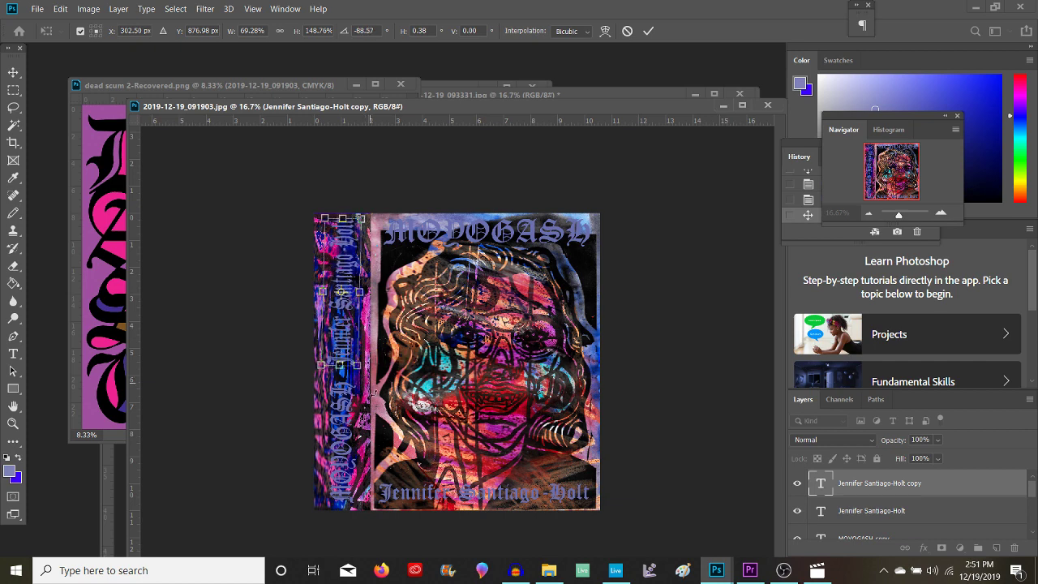
key("Return")
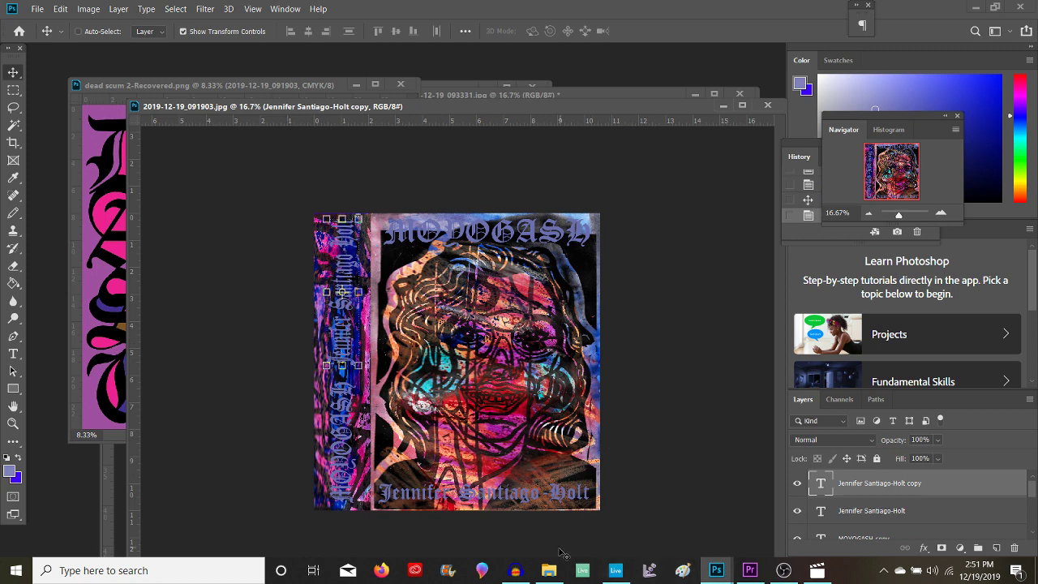
Check the running recording in Audacity and return to Photoshop.
left_click(524, 571)
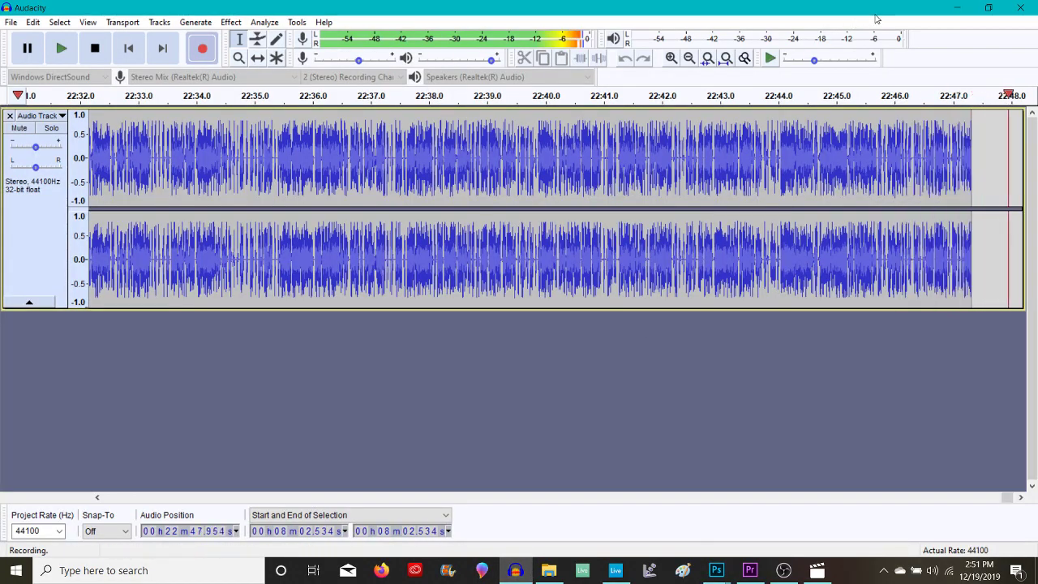
left_click(958, 10)
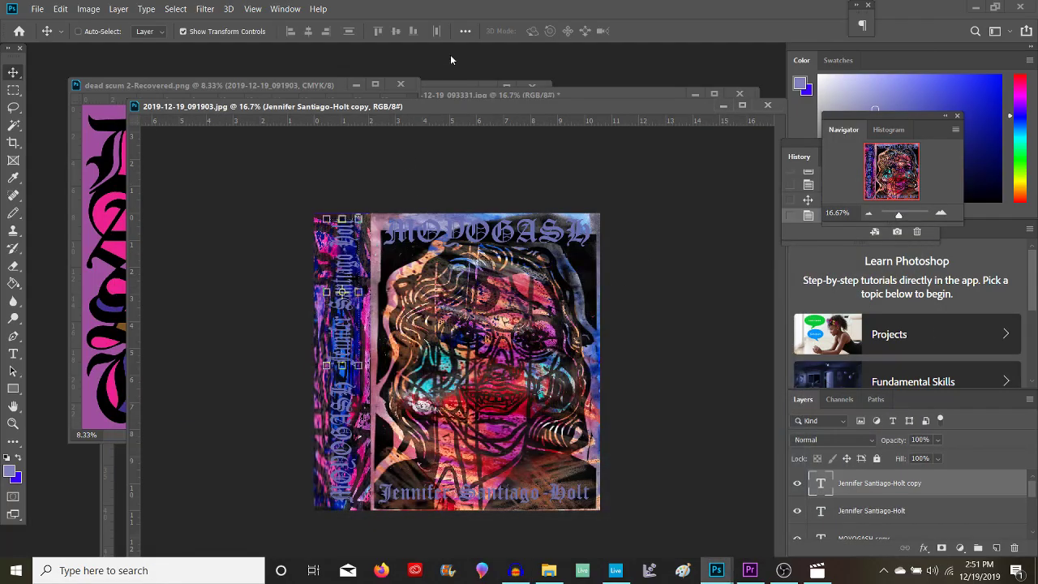
Shrink the window of the 2019-12-19_091903.jpg cover artwork and reposition it so the other open documents are uncovered.
mouse_move(443, 106)
left_mouse_down()
mouse_move(445, 90)
mouse_move(362, 77)
mouse_move(448, 124)
mouse_move(432, 122)
left_mouse_up()
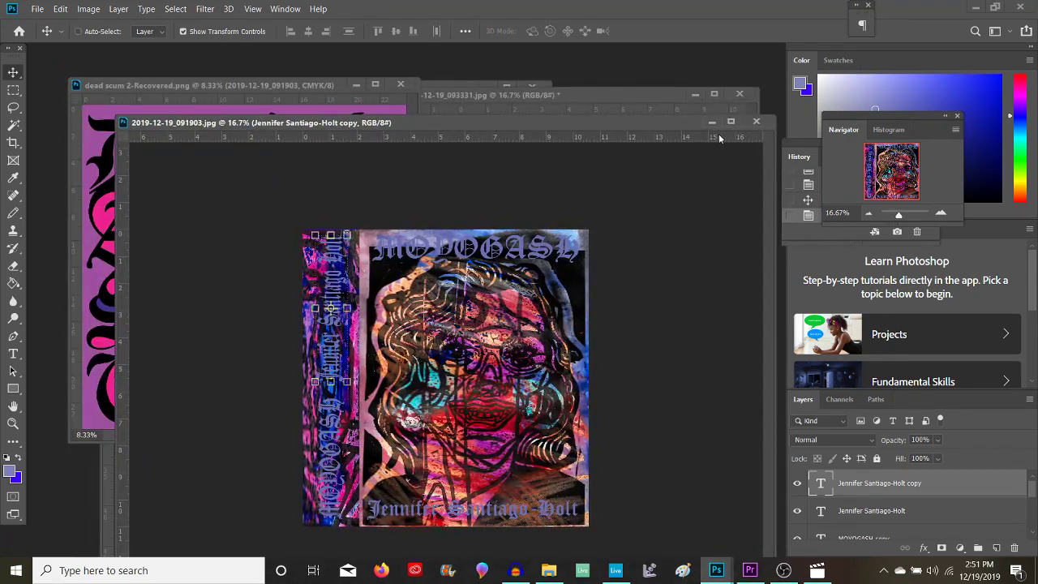
left_click_drag(775, 119, 593, 272)
left_click_drag(459, 273, 453, 243)
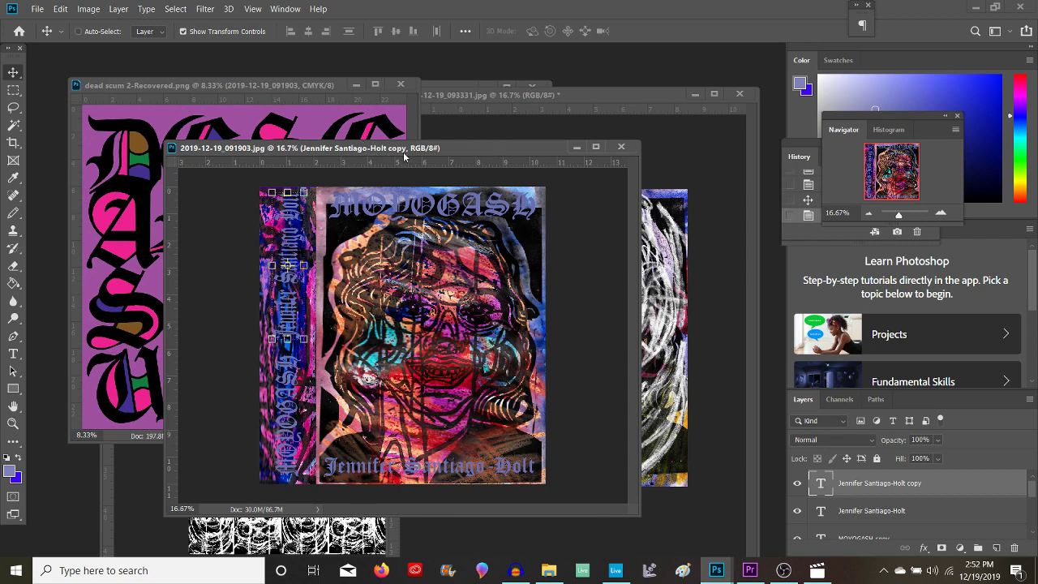
left_click_drag(454, 155, 478, 176)
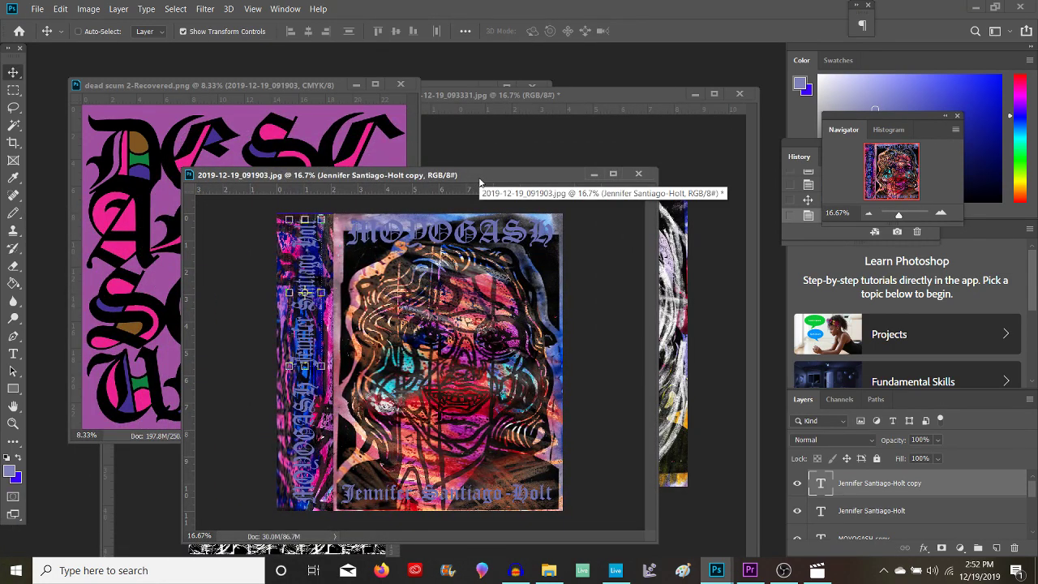
Look at the black-and-white tiled Untitled-1, bring the 2019-12-19_093331.jpg portrait to the front and enlarge its window.
mouse_move(549, 87)
left_mouse_down()
mouse_move(389, 91)
mouse_move(568, 93)
left_mouse_up()
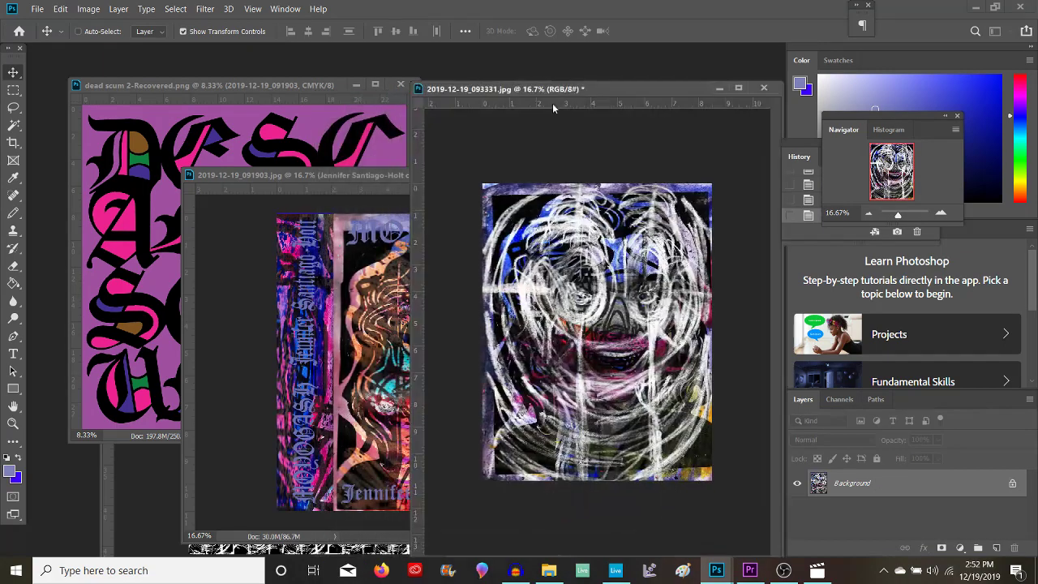
left_click(133, 493)
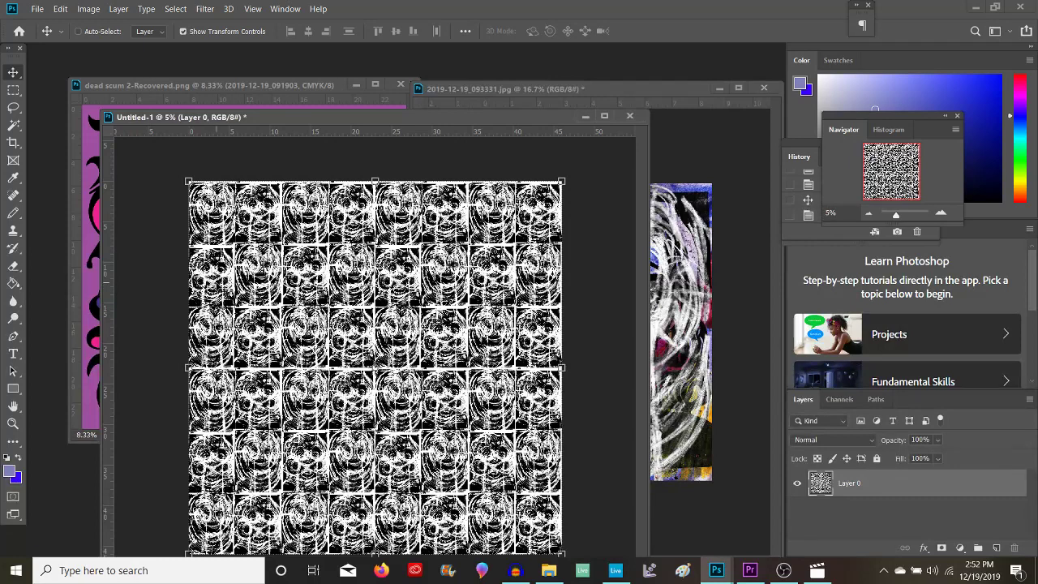
left_click(719, 306)
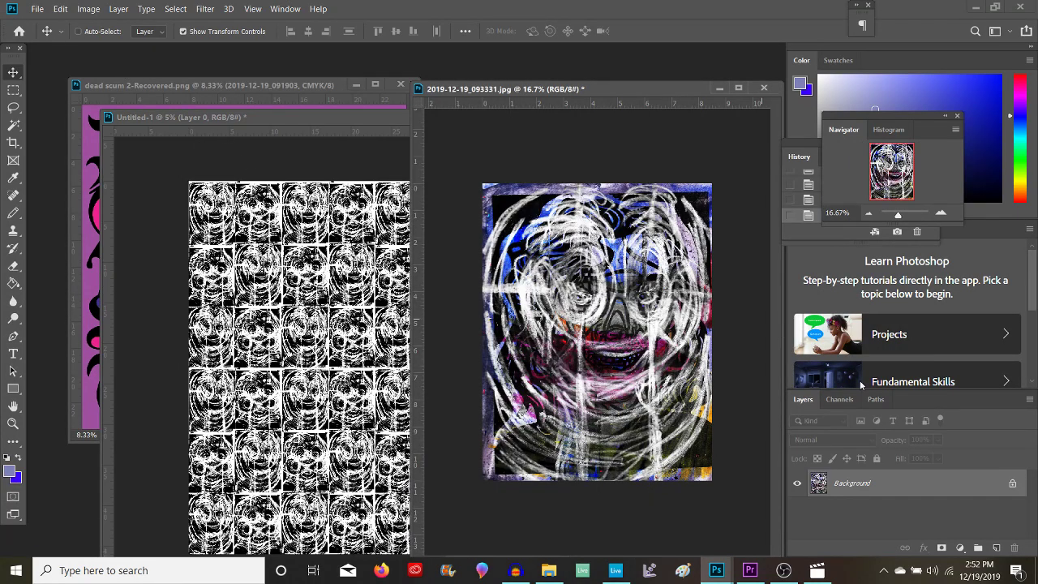
left_click(419, 88)
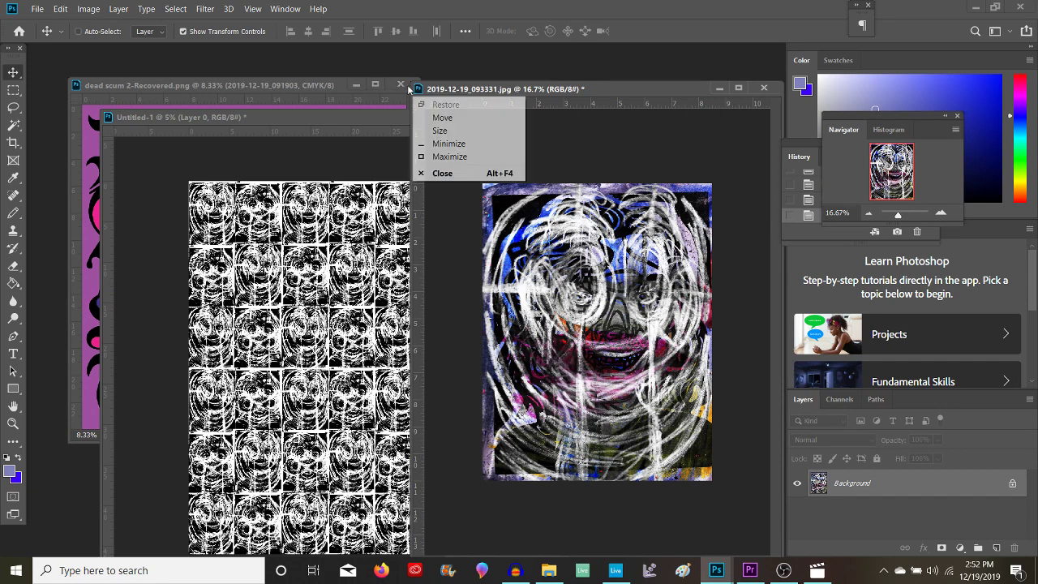
left_click(470, 90)
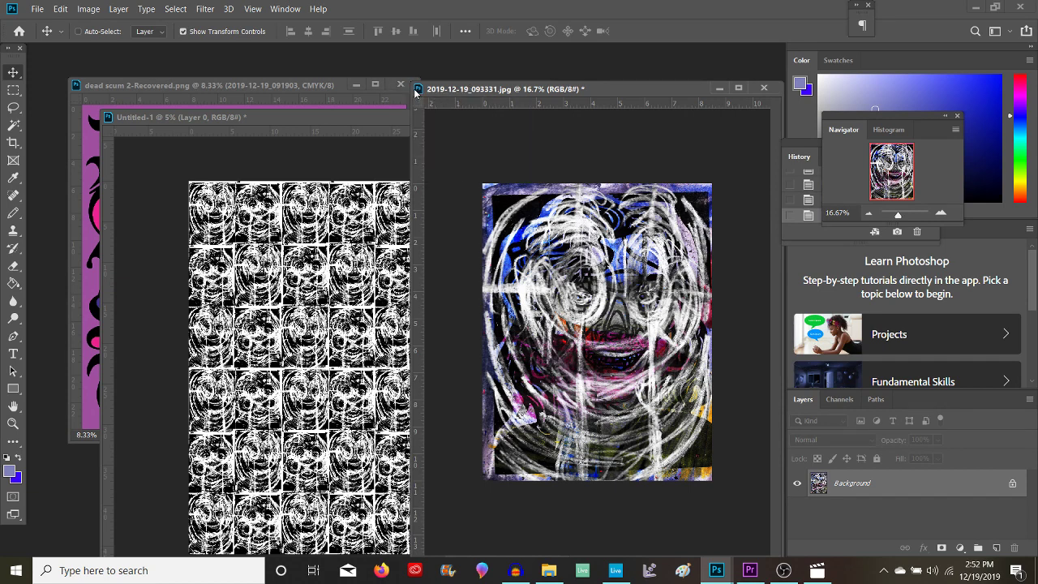
left_click_drag(414, 85, 254, 65)
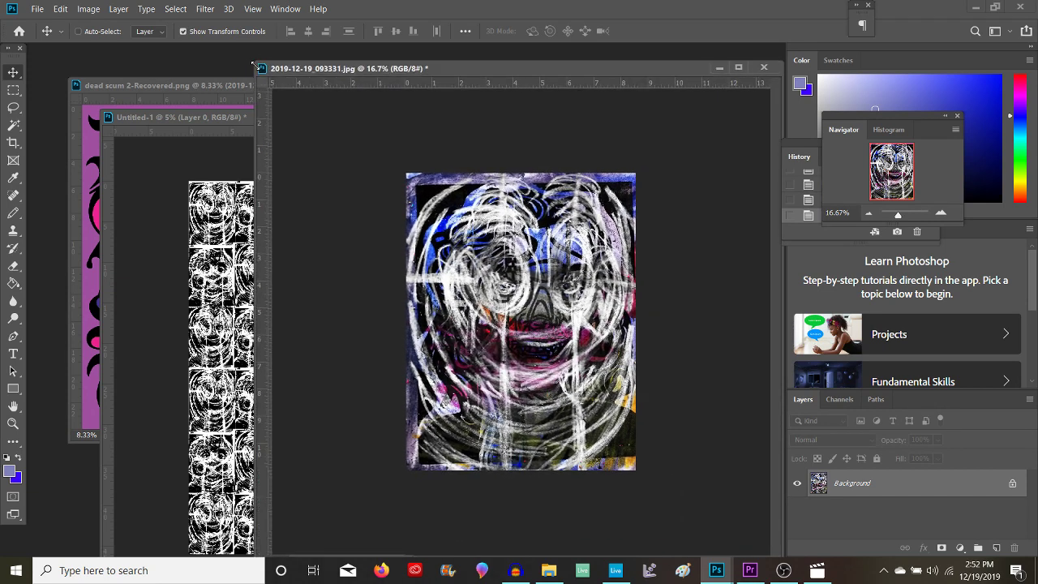
Try a Threshold adjustment on the 2019-12-19_093331.jpg portrait with the level lowered below 128.
left_click(88, 8)
mouse_move(113, 40)
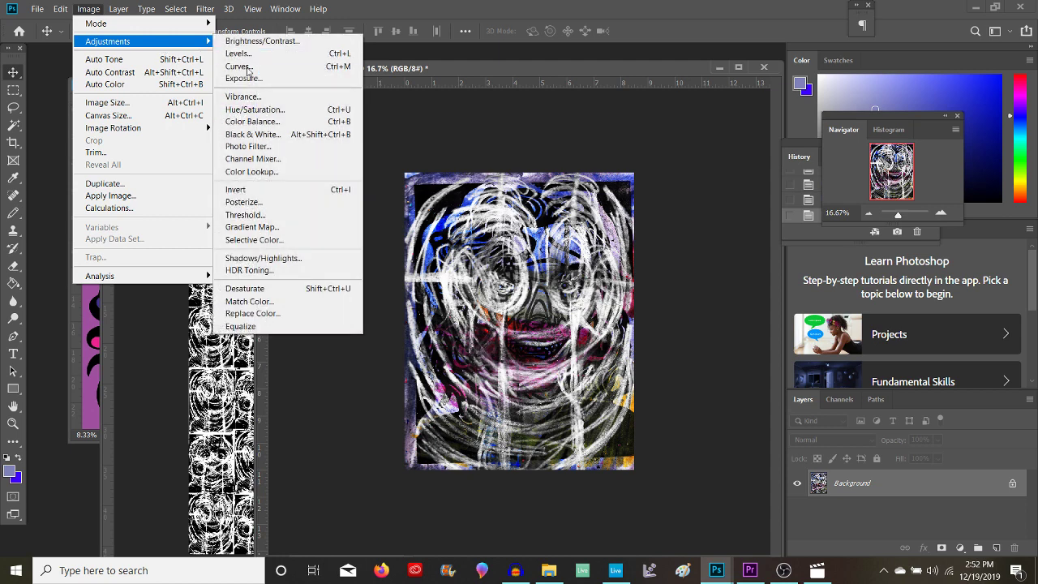
left_click(245, 214)
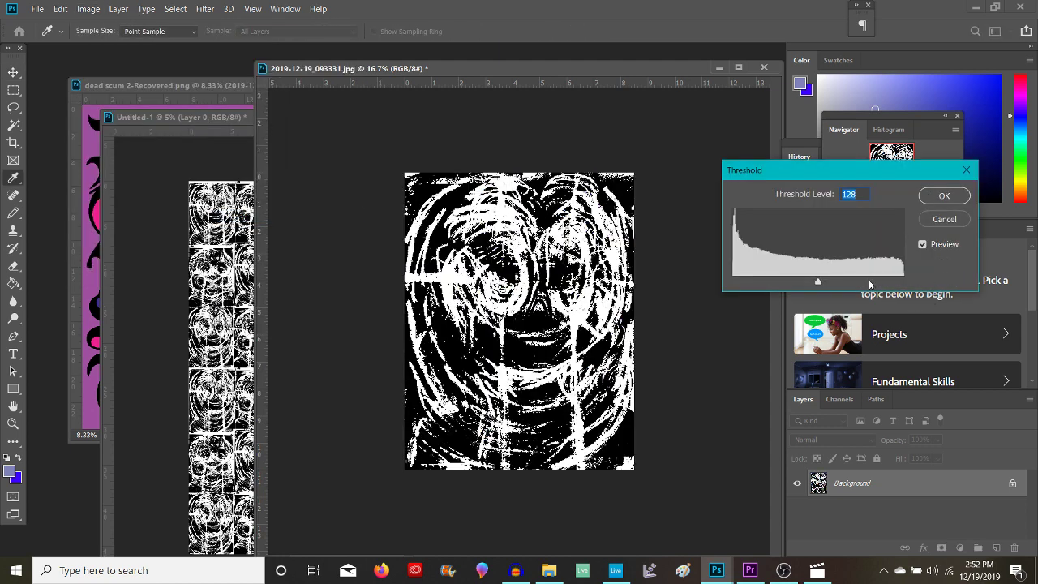
left_click_drag(819, 286, 797, 284)
left_click(941, 195)
key("v")
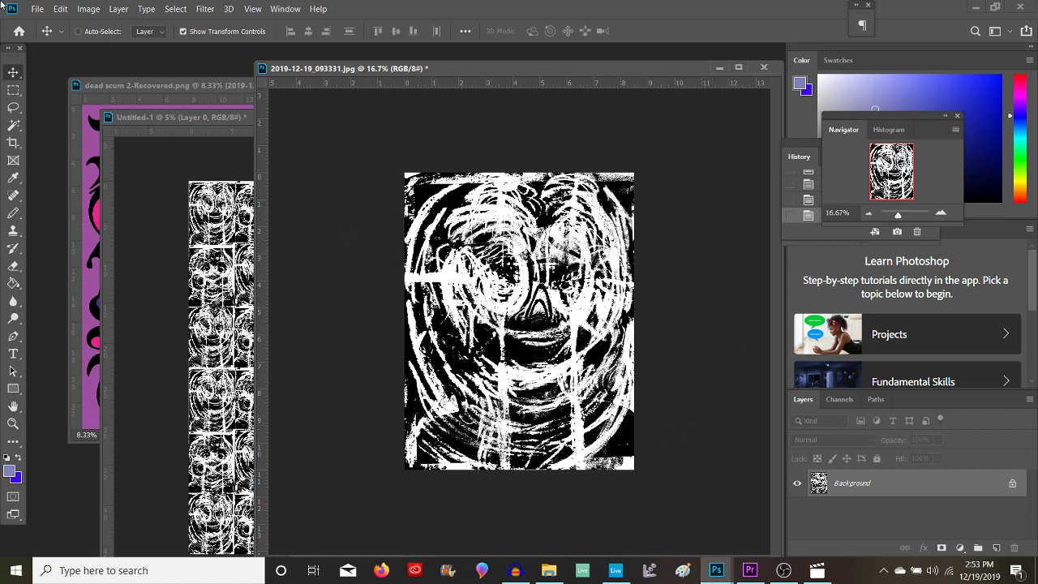
Undo the Threshold, Brightness/Contrast and second Equalize on the portrait, reverting its history to the first Equalize after opening.
left_click(60, 9)
left_click(64, 20)
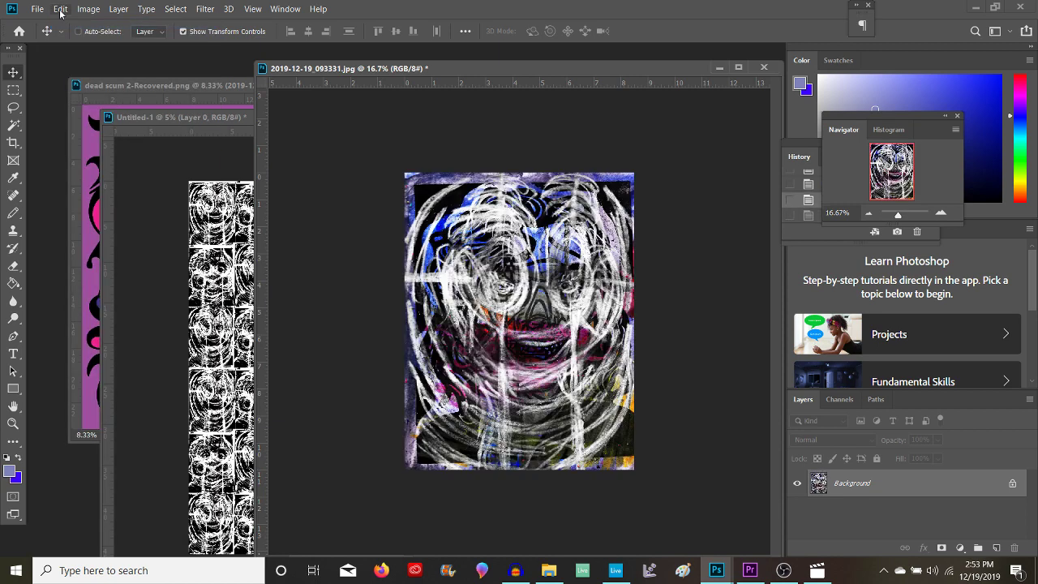
left_click(60, 9)
left_click(65, 22)
left_click(60, 9)
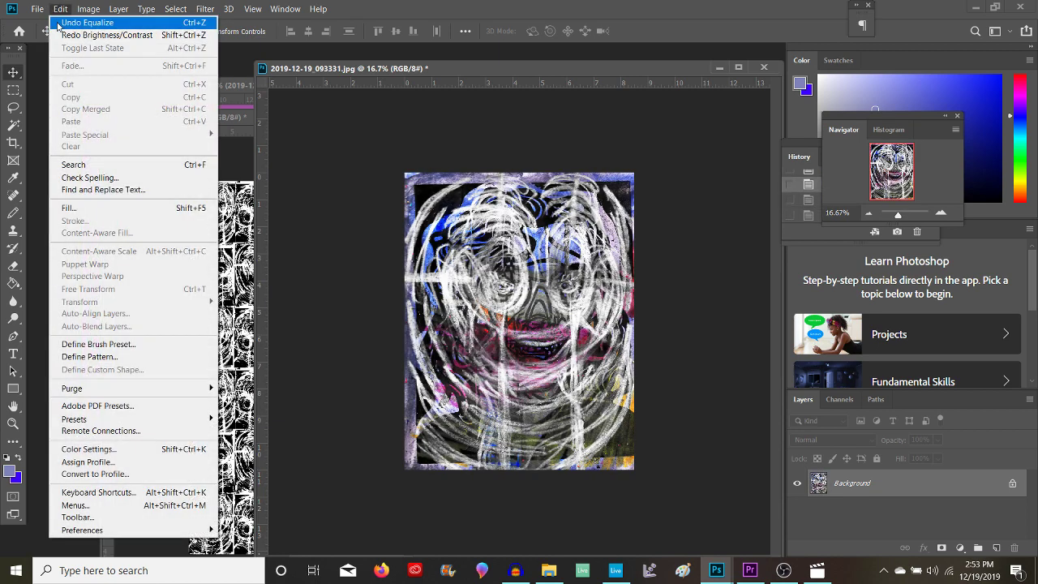
left_click(65, 23)
left_click(794, 158)
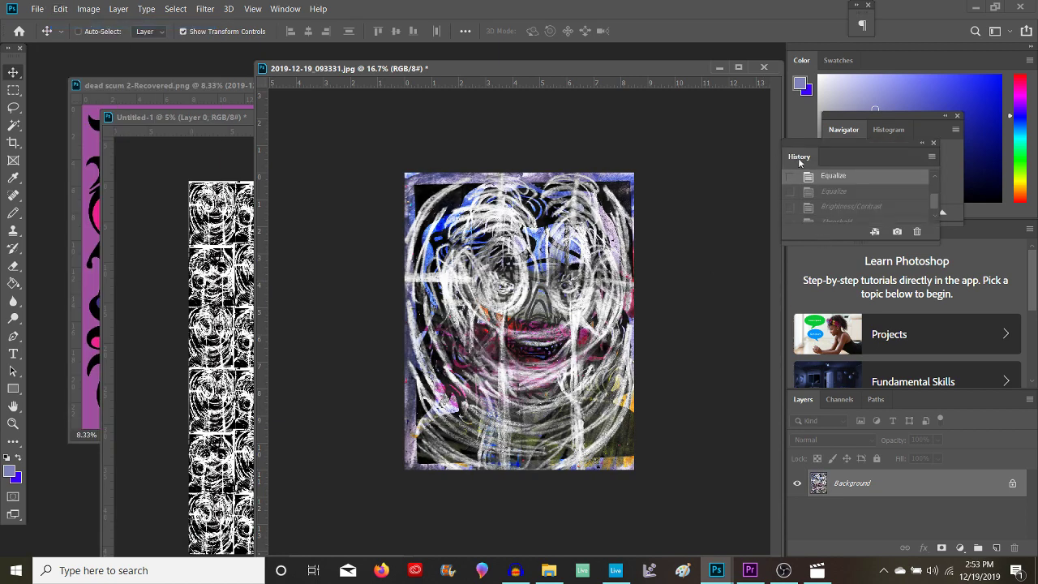
left_click(846, 209)
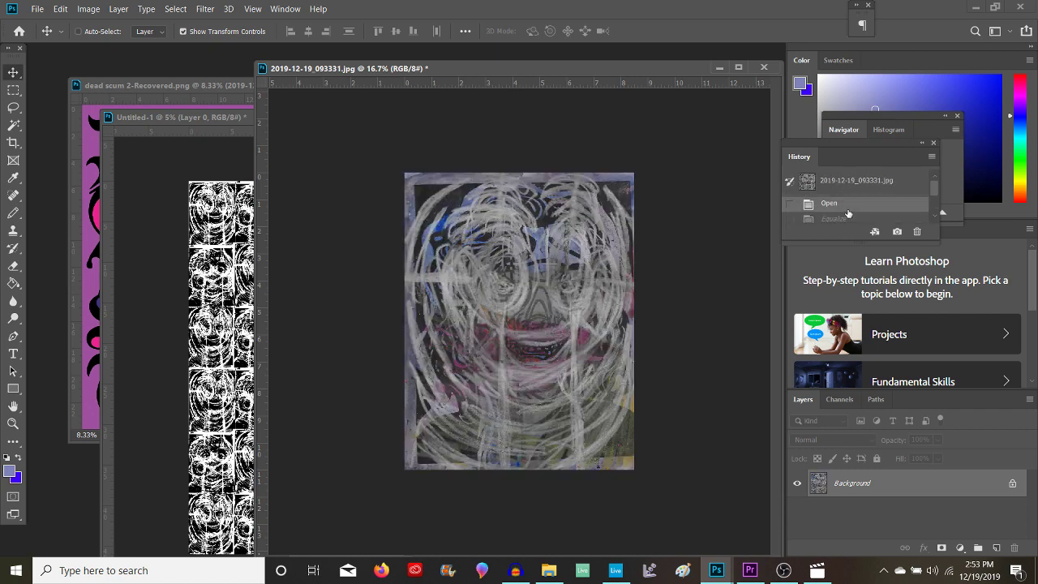
left_click(832, 217)
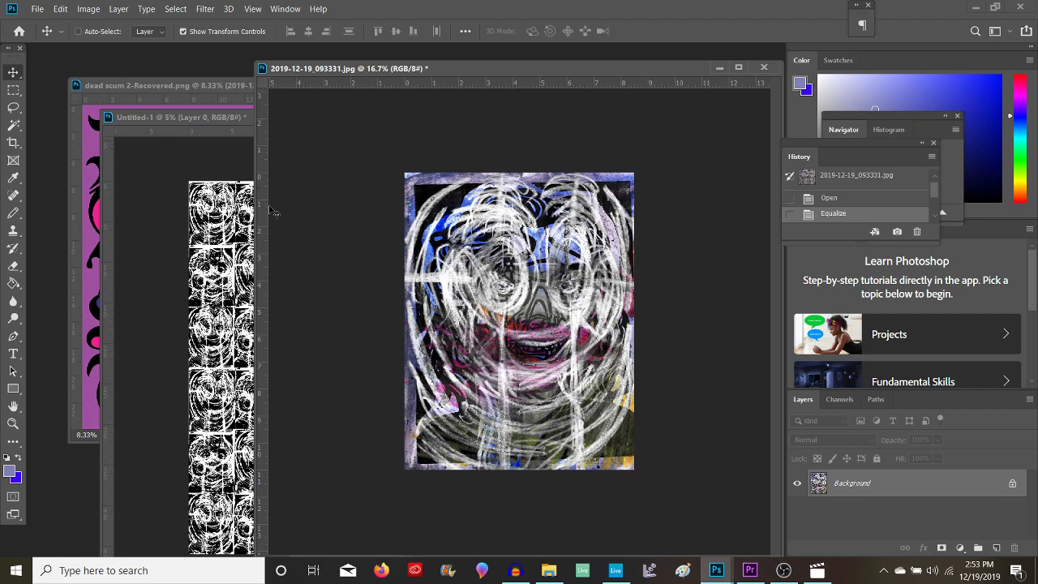
Move the portrait and Untitled-1 windows aside and bring the magenta tiled-faces document to the front.
left_click_drag(457, 72, 592, 77)
left_click_drag(192, 120, 420, 84)
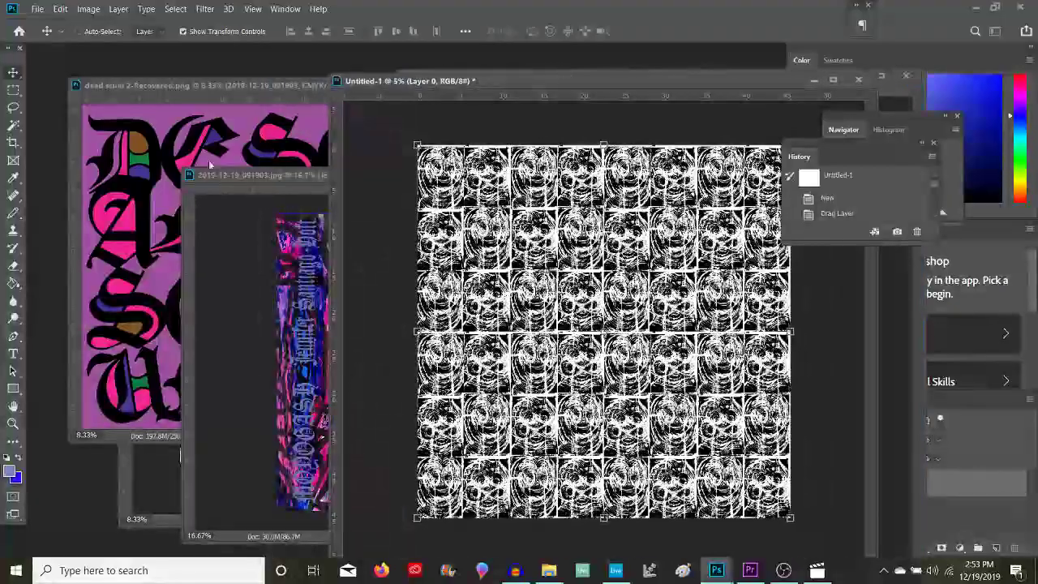
left_click(163, 496)
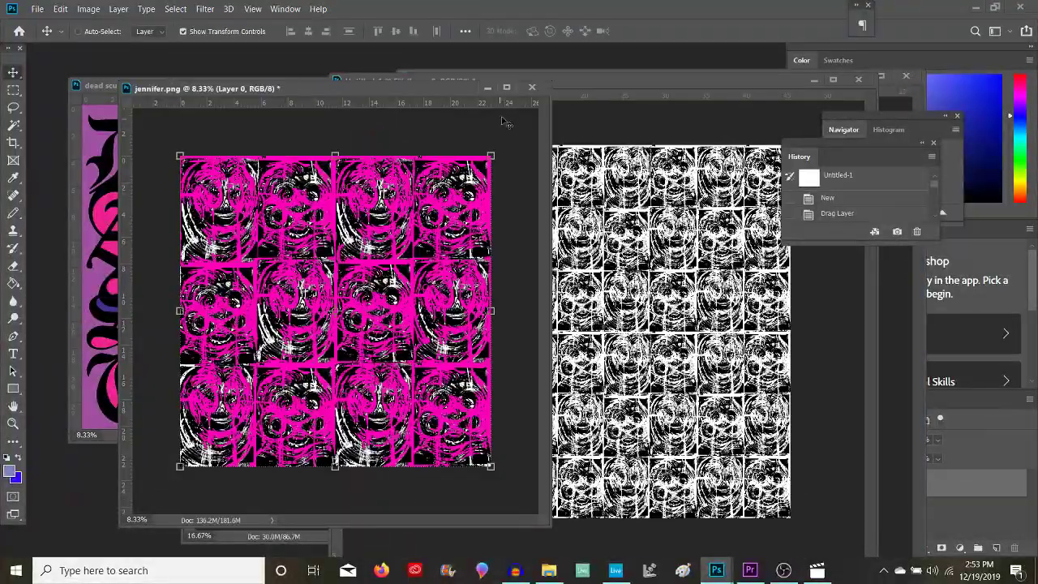
Undo the magenta Paint Bucket fill, the RGB Color conversion and the grey Paint Bucket fill in the tiled-faces document.
left_click(60, 10)
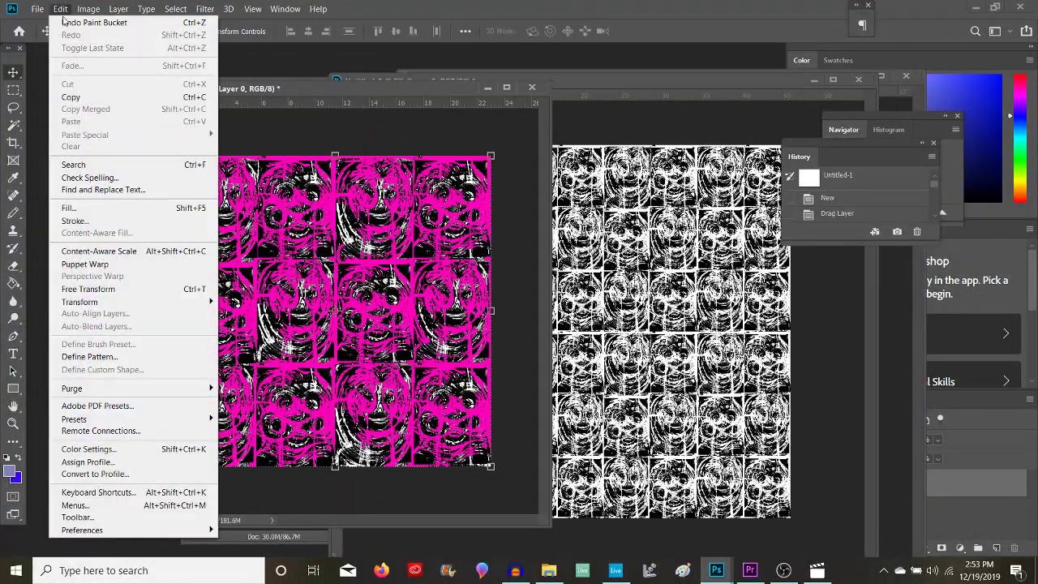
left_click(68, 22)
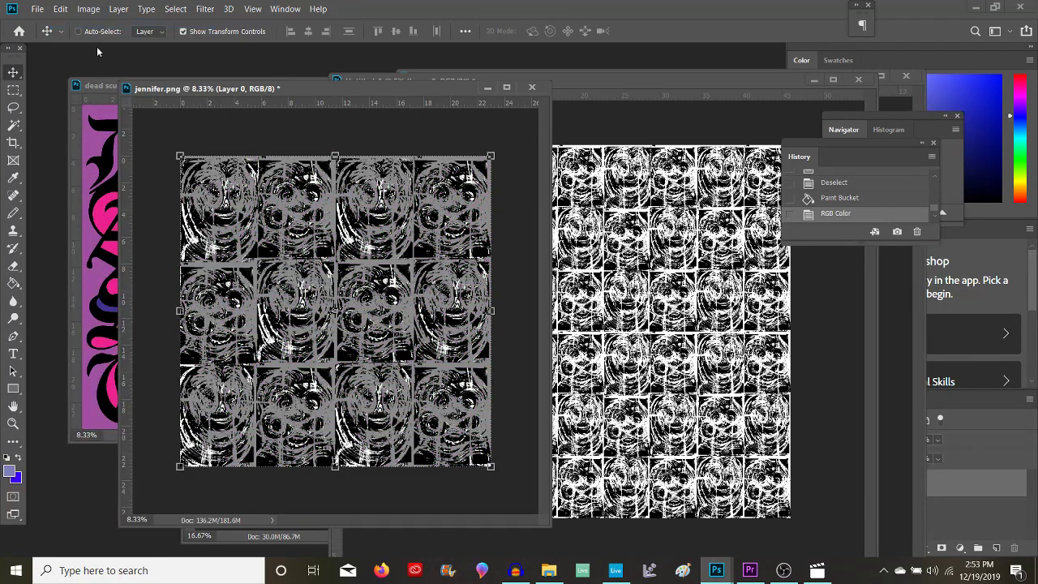
left_click(60, 10)
left_click(68, 22)
left_click(60, 10)
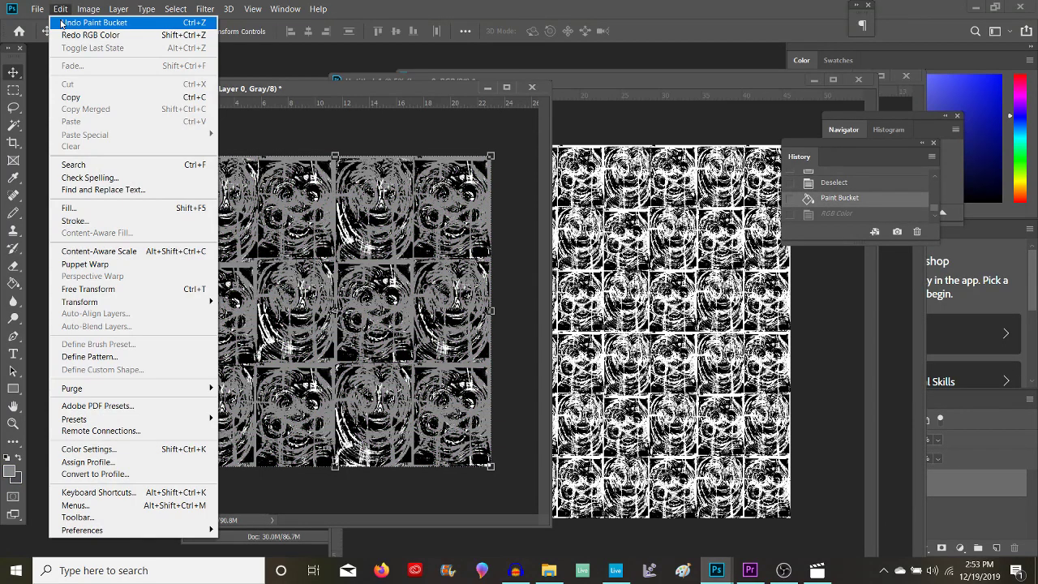
left_click(62, 23)
Undo the Deselect, Clear and Magic Wand operations in the tiled-faces document, reverting its history to Make Layer.
left_click(60, 10)
left_click(62, 23)
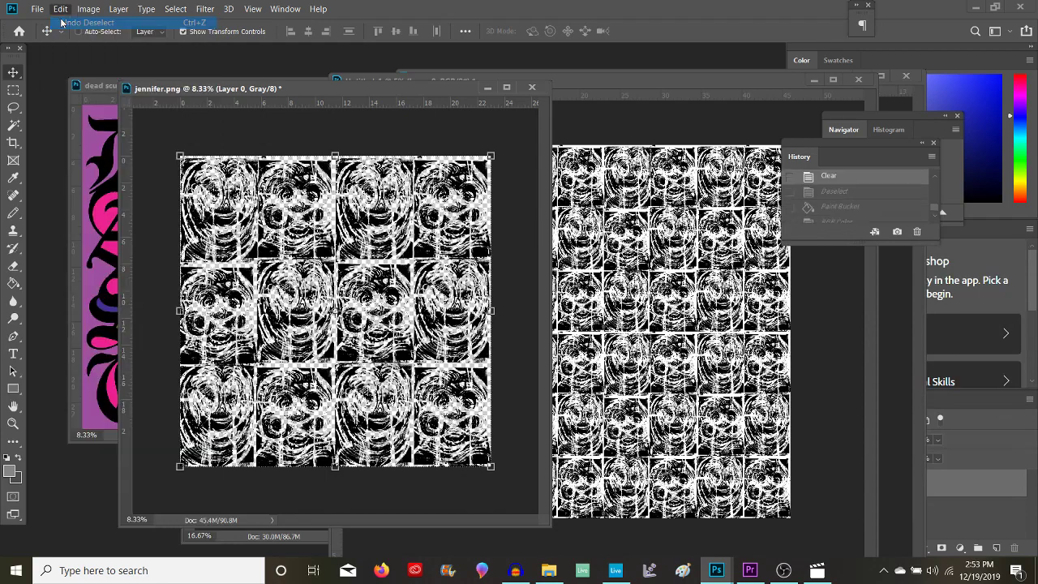
left_click(60, 9)
left_click(62, 22)
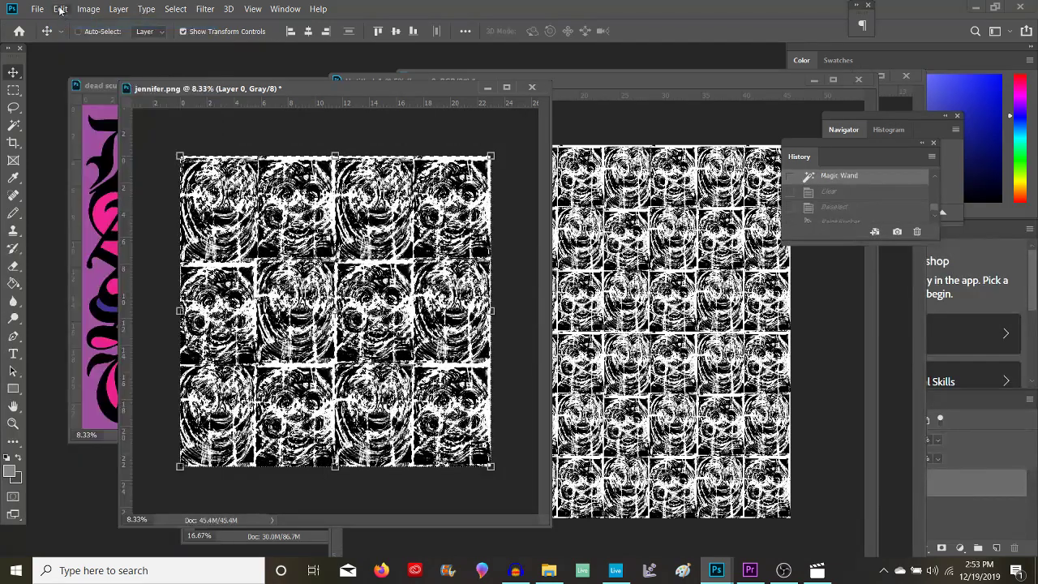
left_click(60, 9)
left_click(63, 24)
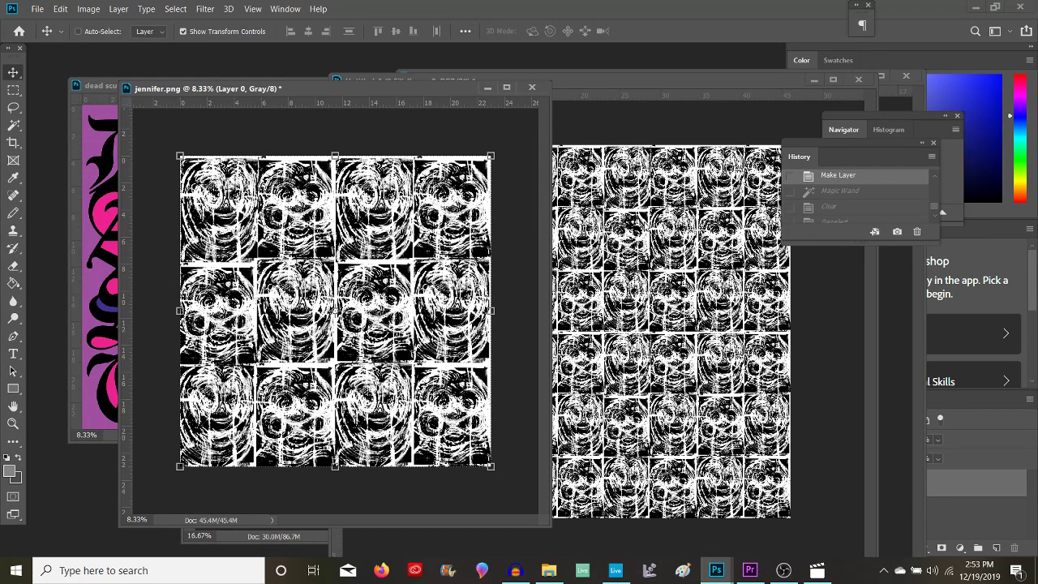
Reposition the tiled-faces window, then switch to Audacity to check the running recording and return to Photoshop.
mouse_move(338, 89)
left_mouse_down()
mouse_move(166, 225)
mouse_move(511, 378)
mouse_move(185, 96)
mouse_move(324, 119)
mouse_move(500, 112)
mouse_move(281, 106)
mouse_move(350, 103)
left_mouse_up()
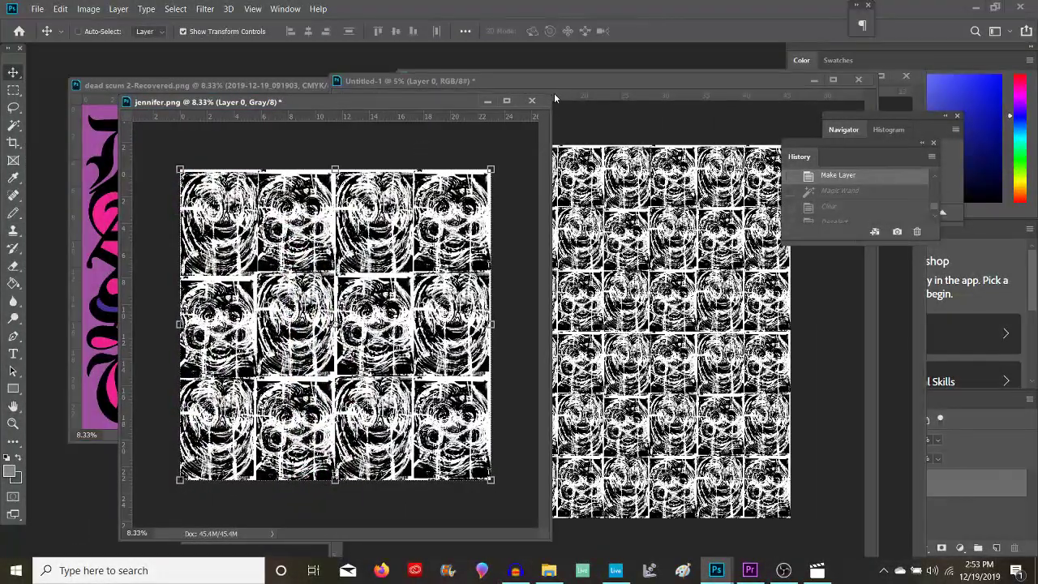
left_click_drag(554, 96, 494, 89)
left_click_drag(374, 98, 408, 111)
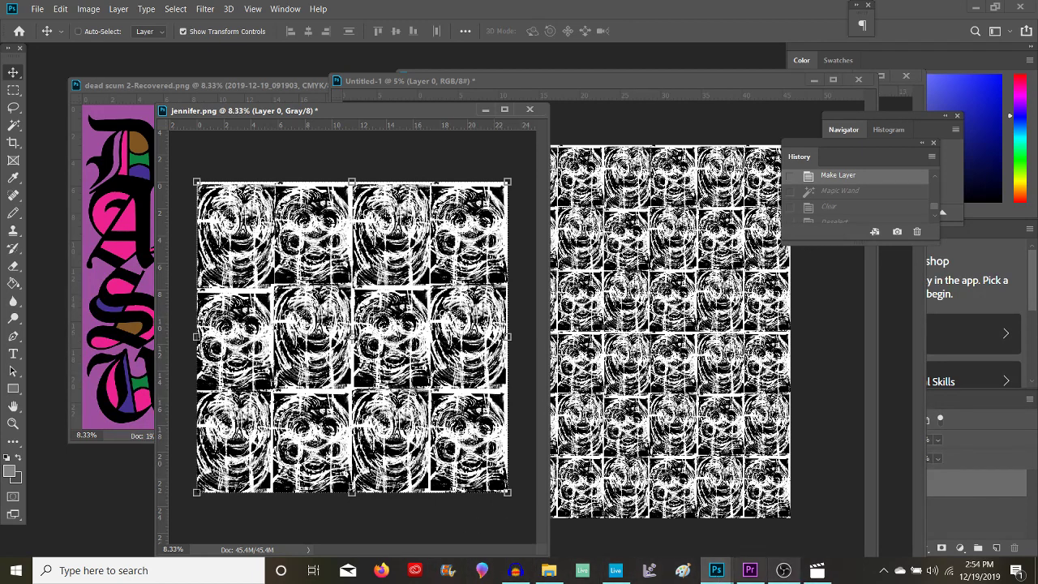
left_click(519, 572)
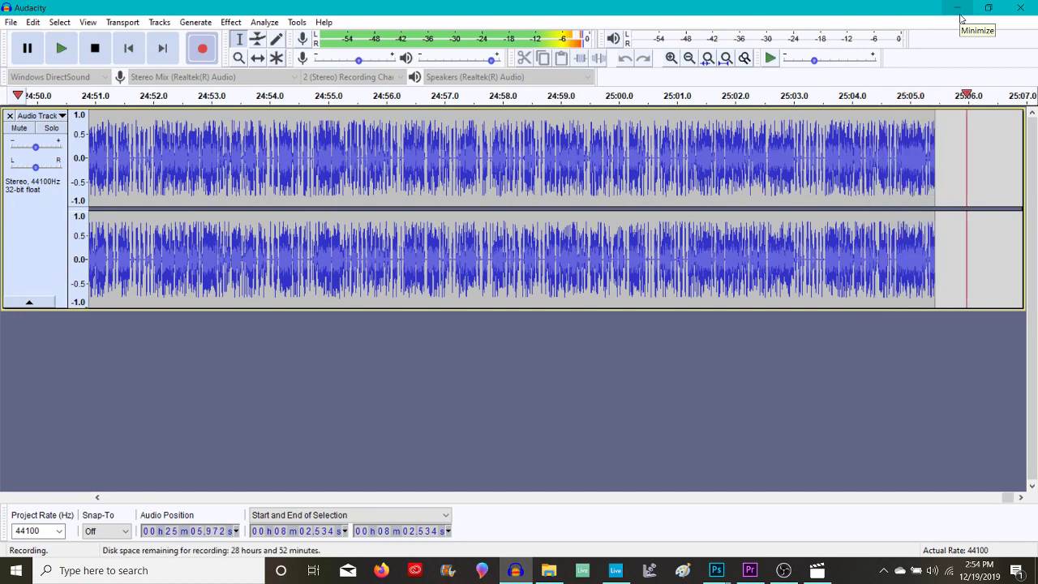
left_click(957, 12)
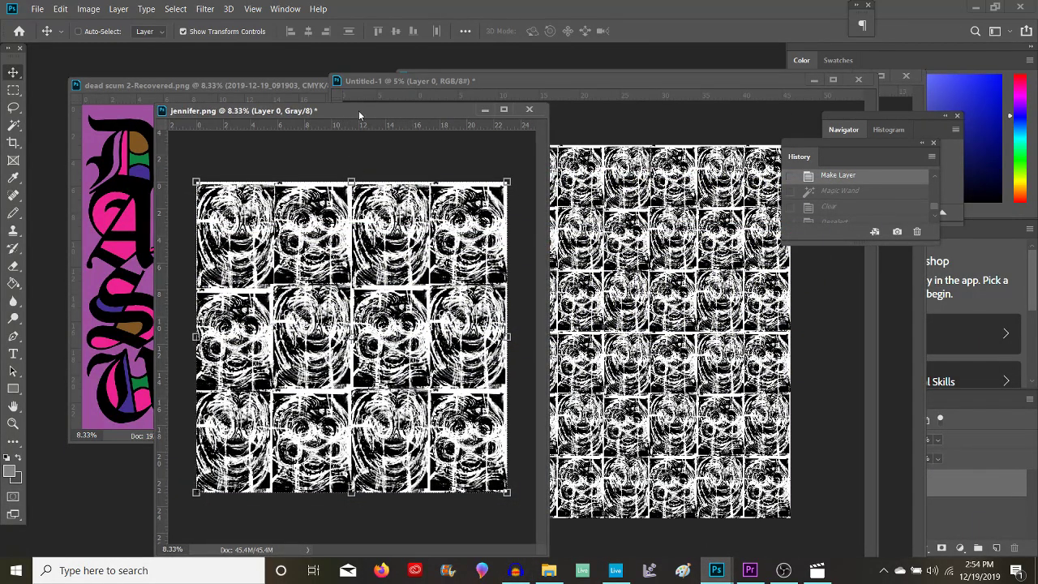
Dock the tiled-faces document with dead scum 2-Recovered.png, separate them again and bring the dead scum artwork to the front.
left_click_drag(358, 110, 283, 145)
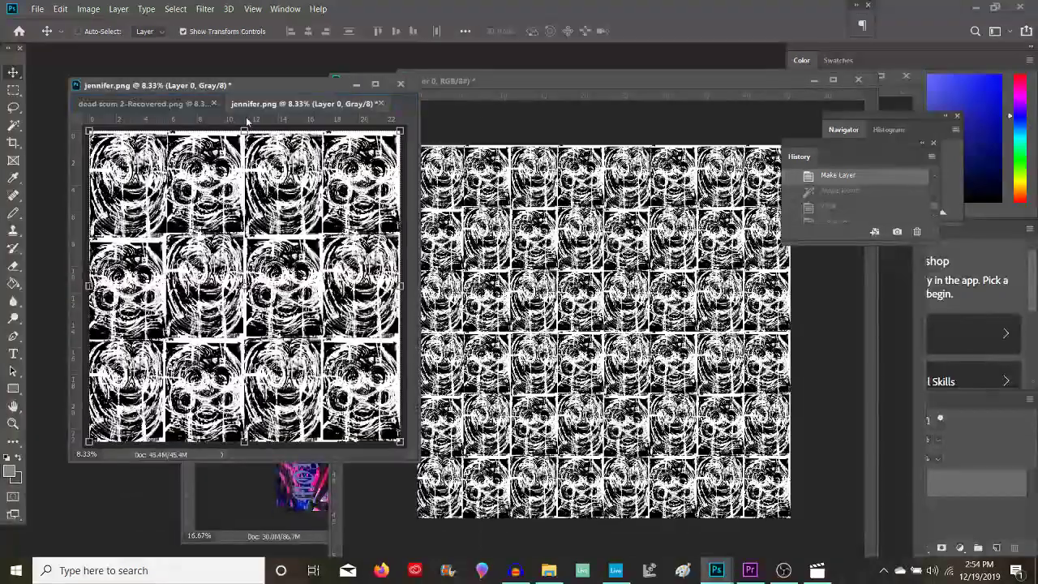
left_click(112, 103)
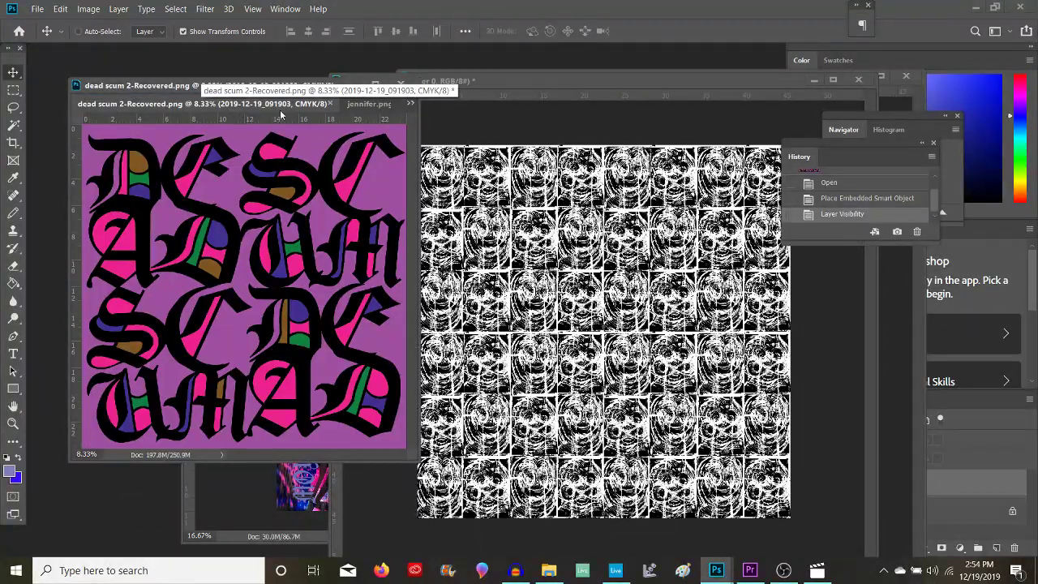
left_click(361, 103)
left_click_drag(390, 106, 512, 88)
left_click(127, 87)
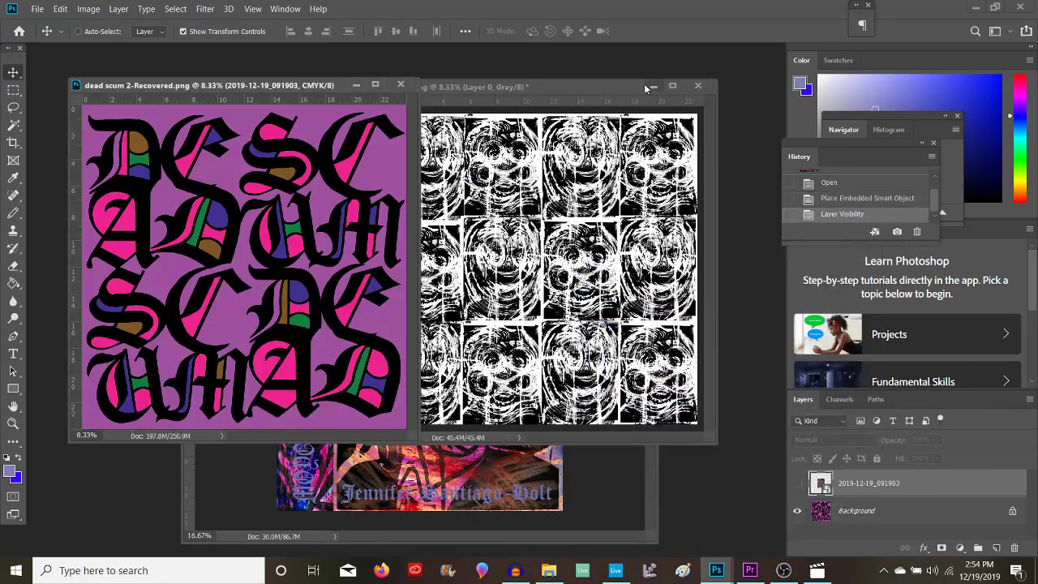
Minimize the black-and-white tiled-faces windows and arrange the portrait cover beside dead scum 2-Recovered.png.
left_click(651, 87)
left_click(549, 175)
left_click_drag(549, 174, 625, 167)
left_click(290, 81)
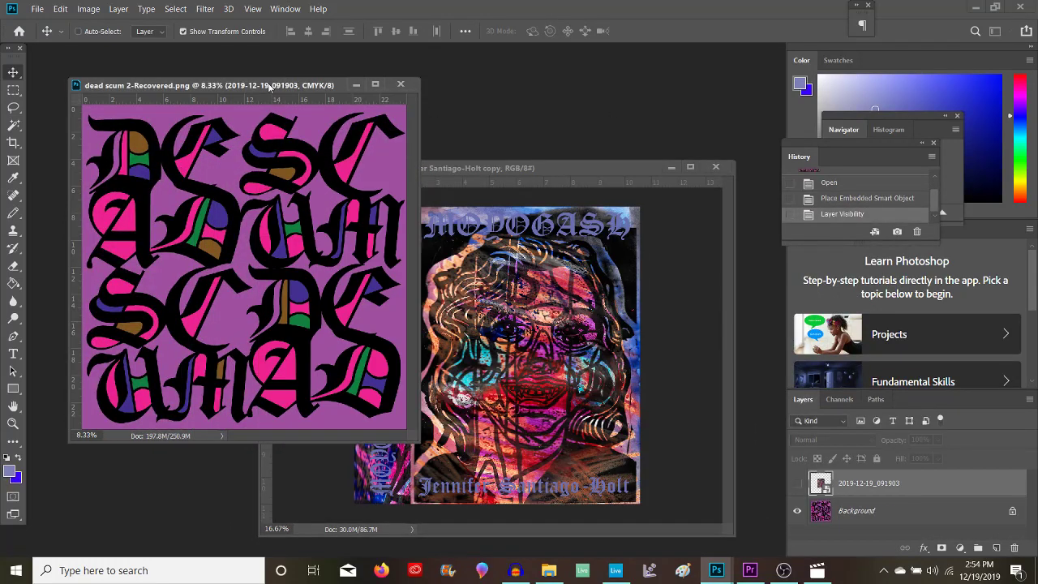
left_click_drag(290, 83, 284, 71)
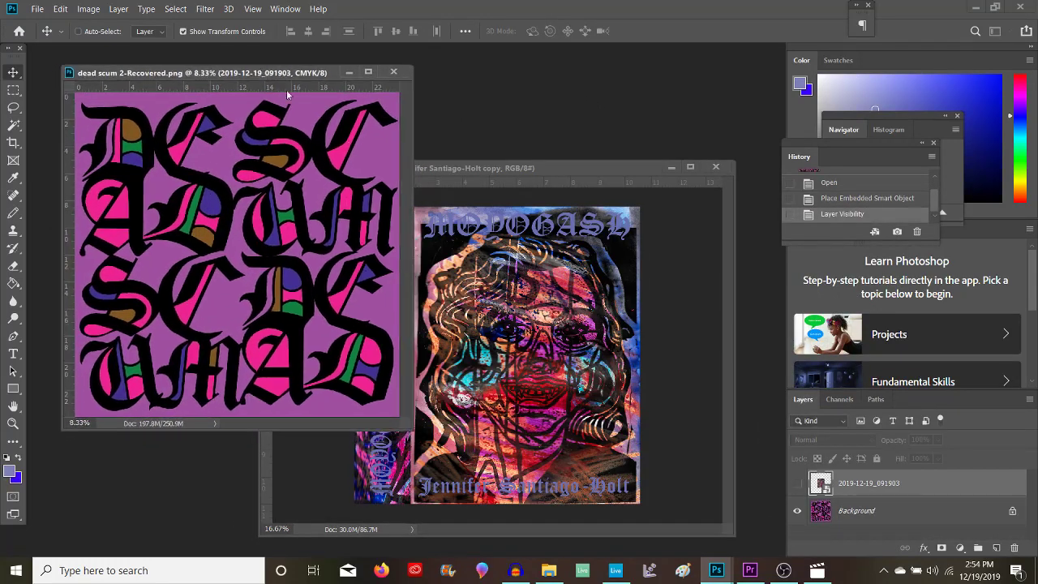
Examine the Black, Yellow, Magenta and Cyan channels of dead scum 2-Recovered.png individually, then restore the CMYK composite view.
left_click(840, 400)
left_click(837, 524)
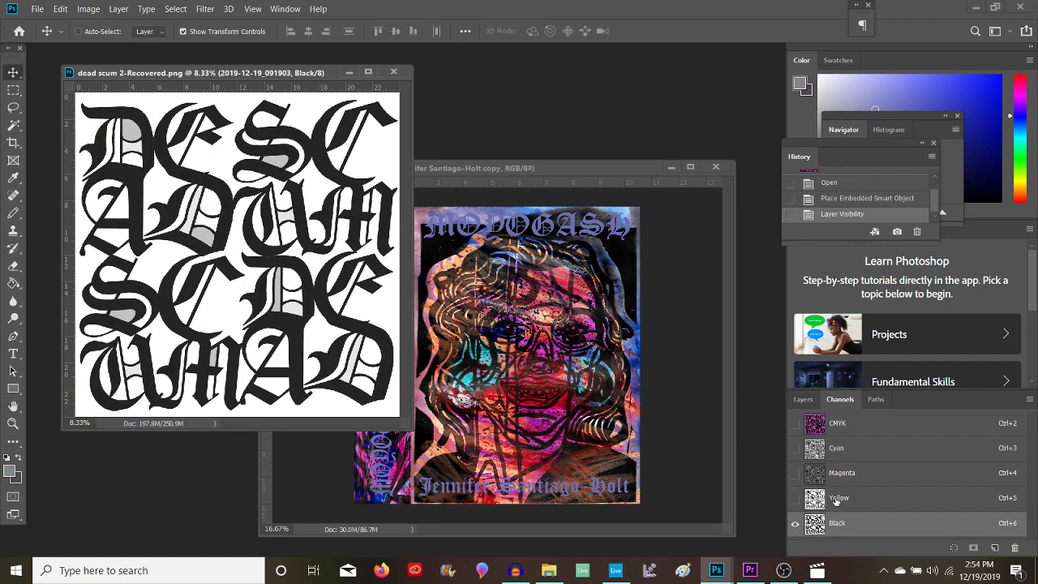
left_click(833, 498)
left_click(841, 472)
left_click(838, 451)
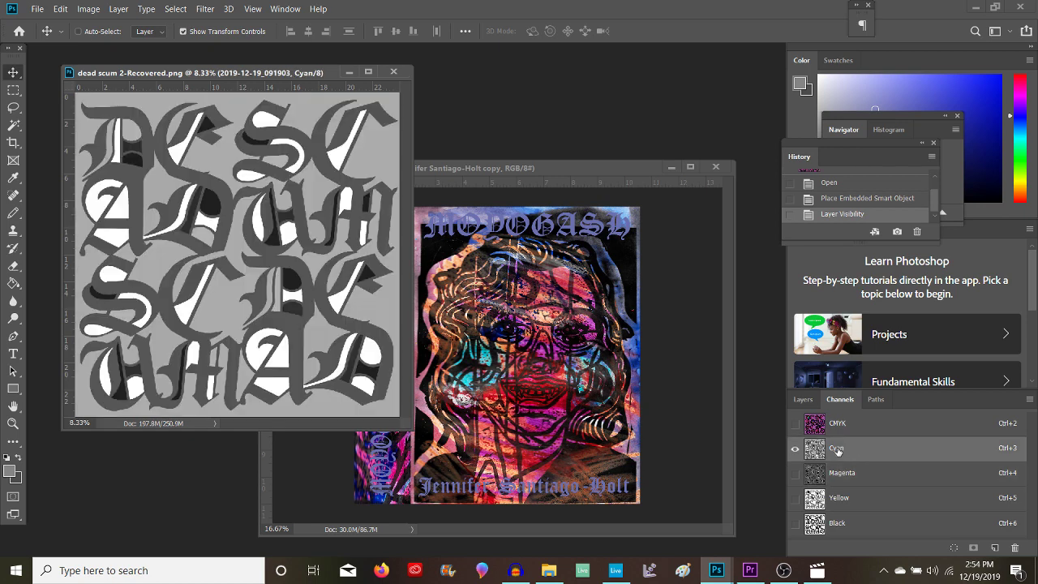
left_click(839, 429)
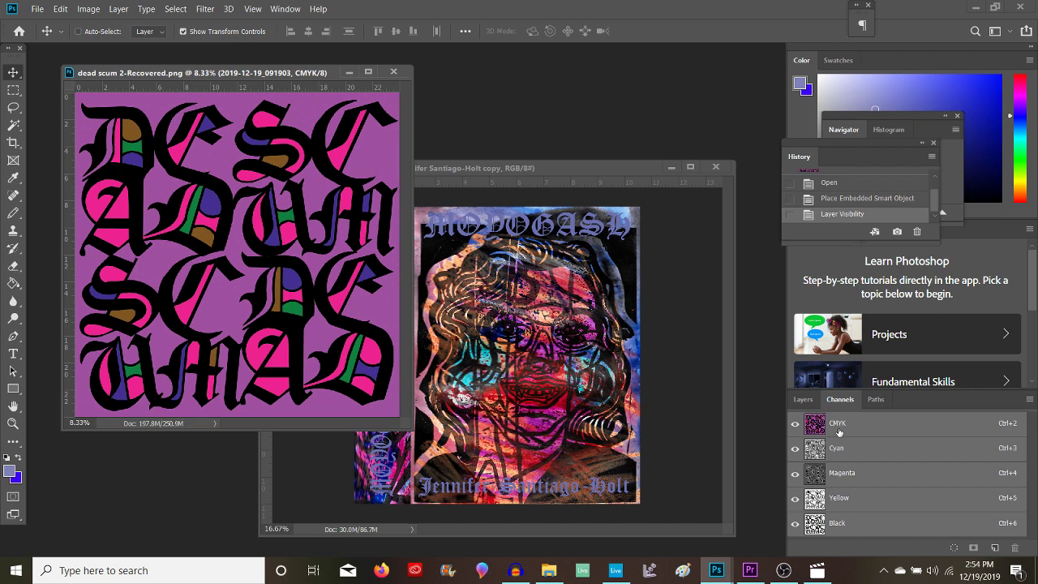
Compare the portrait cover with dead scum 2-Recovered.png, then check the running recording in Audacity and return to Photoshop.
left_click_drag(511, 166, 550, 161)
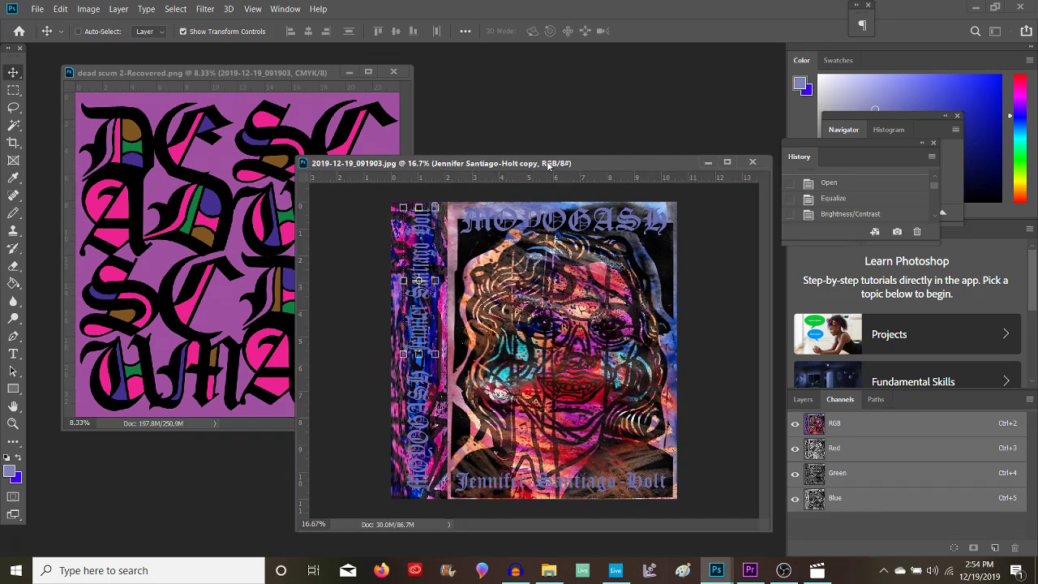
left_click(216, 74)
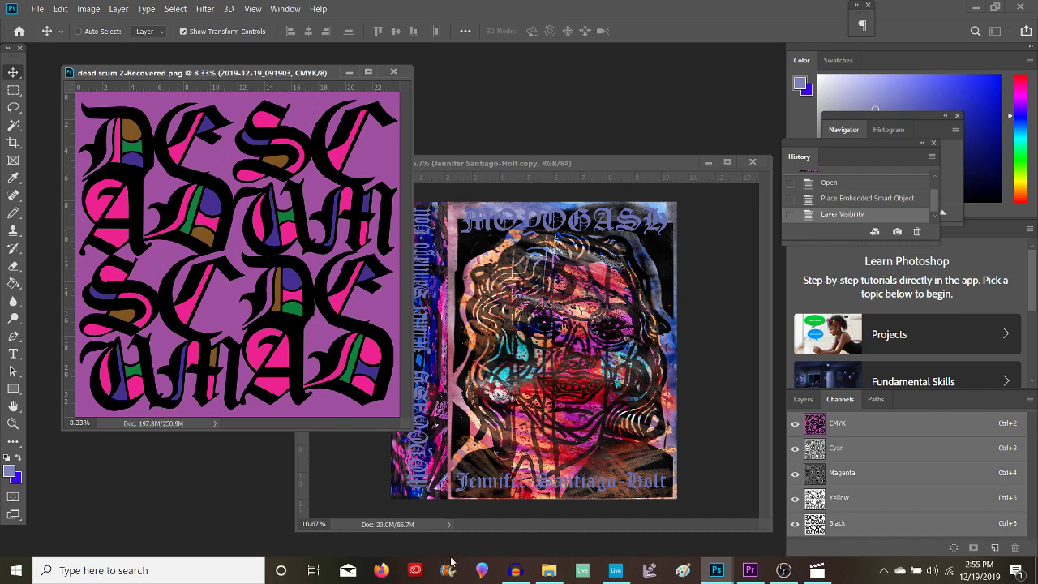
left_click(514, 572)
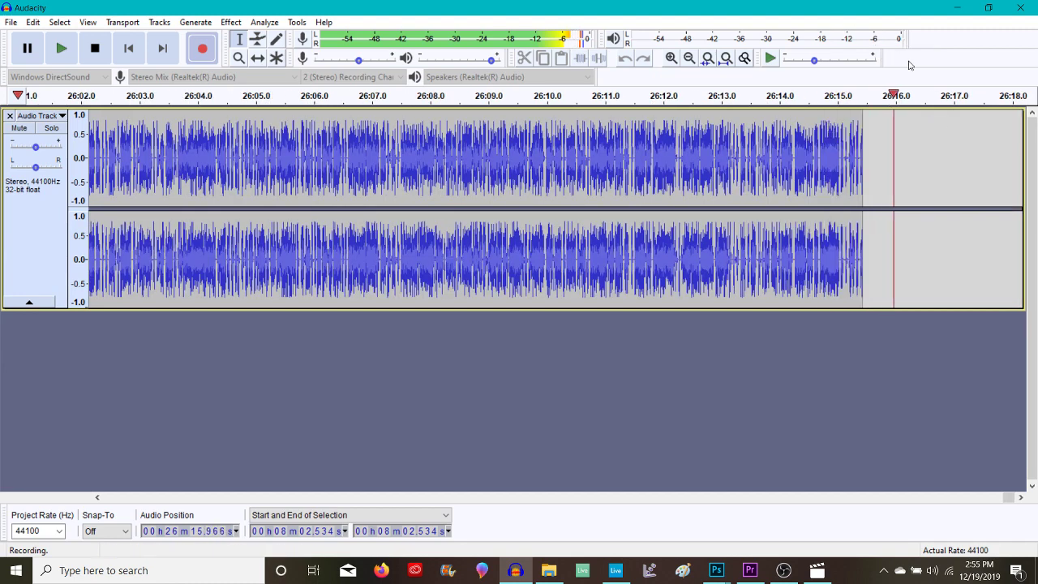
left_click(957, 7)
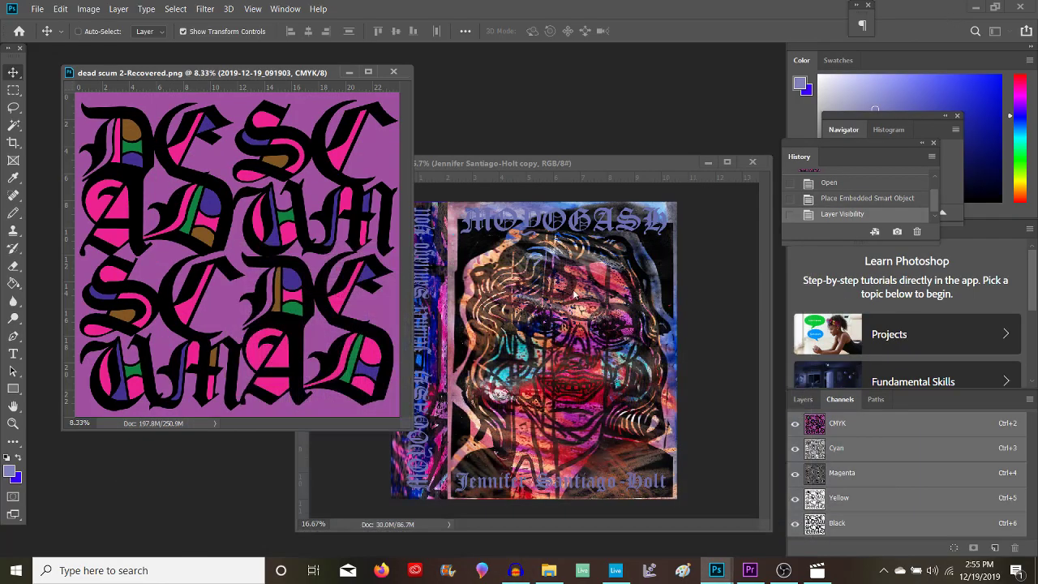
Bring the 2019-12-19_091903.jpg portrait cover to the front and flatten its layers into a single image.
left_click(506, 164)
left_click_drag(510, 136, 509, 141)
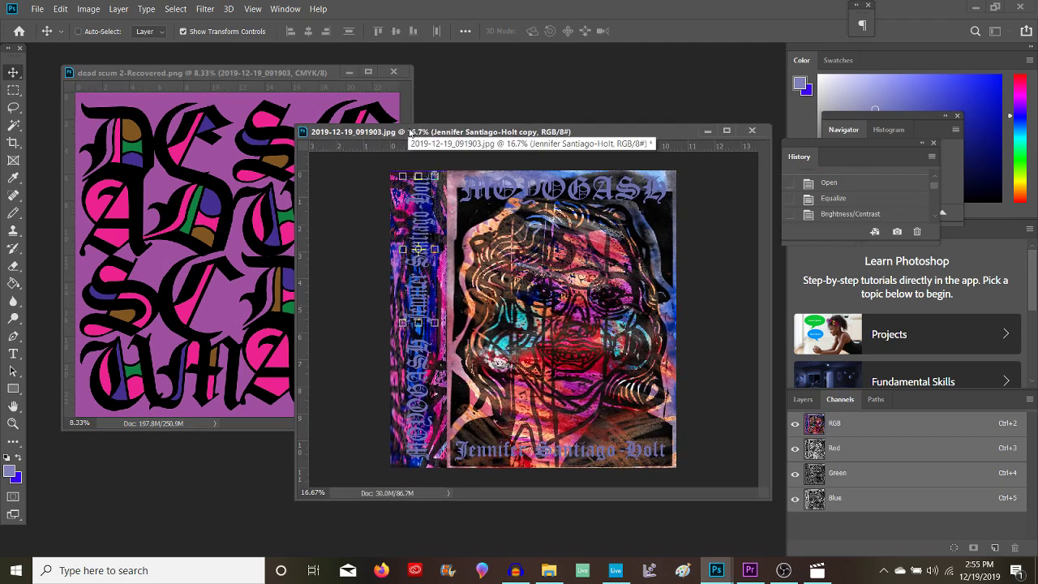
left_click_drag(436, 136, 432, 136)
left_click(117, 9)
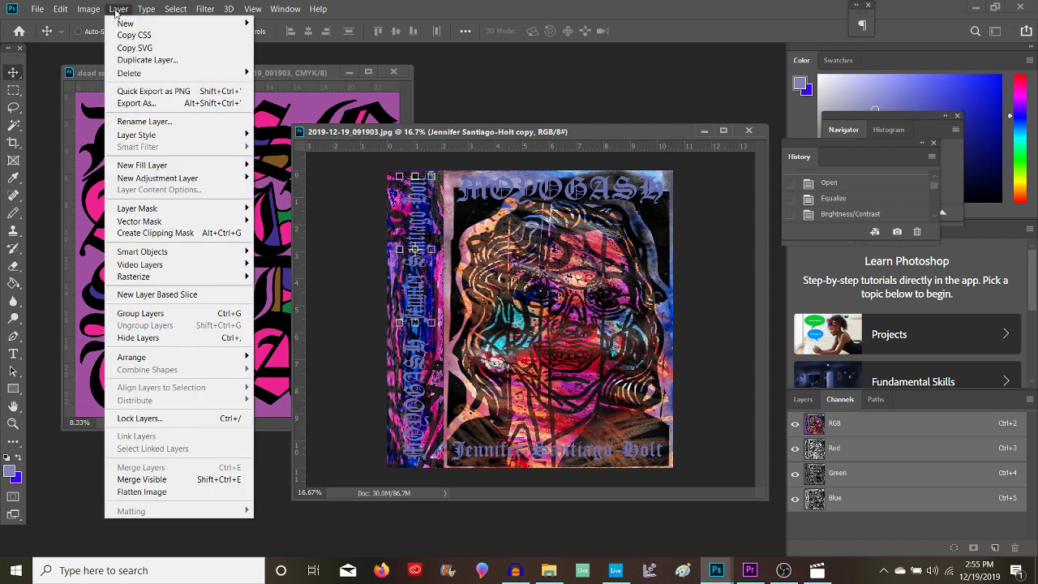
left_click(130, 491)
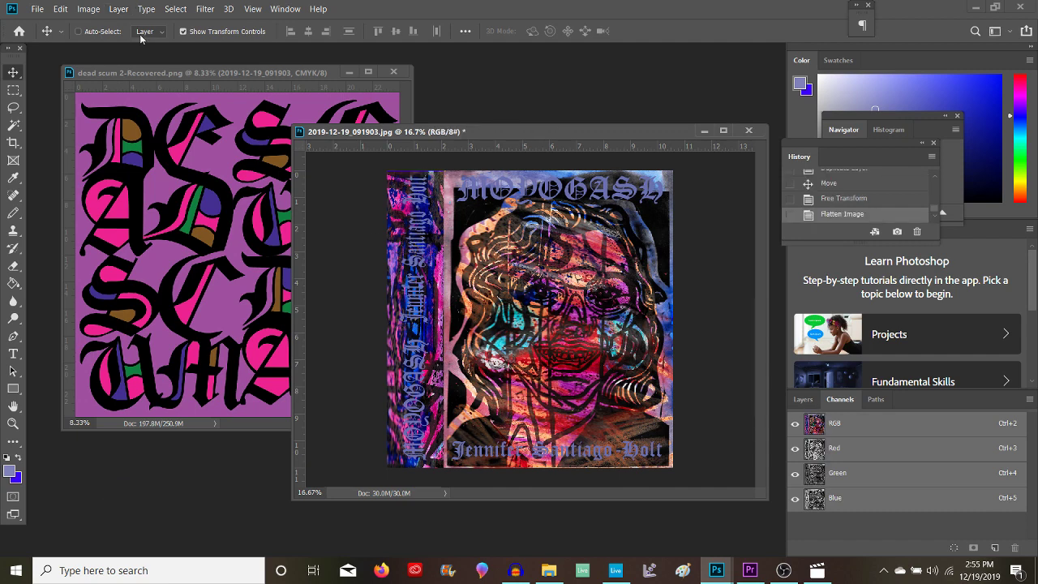
Convert the flattened 2019-12-19_091903.jpg cover to CMYK Color, accepting the U.S. Web Coated (SWOP) v2 profile.
left_click_drag(480, 134, 470, 133)
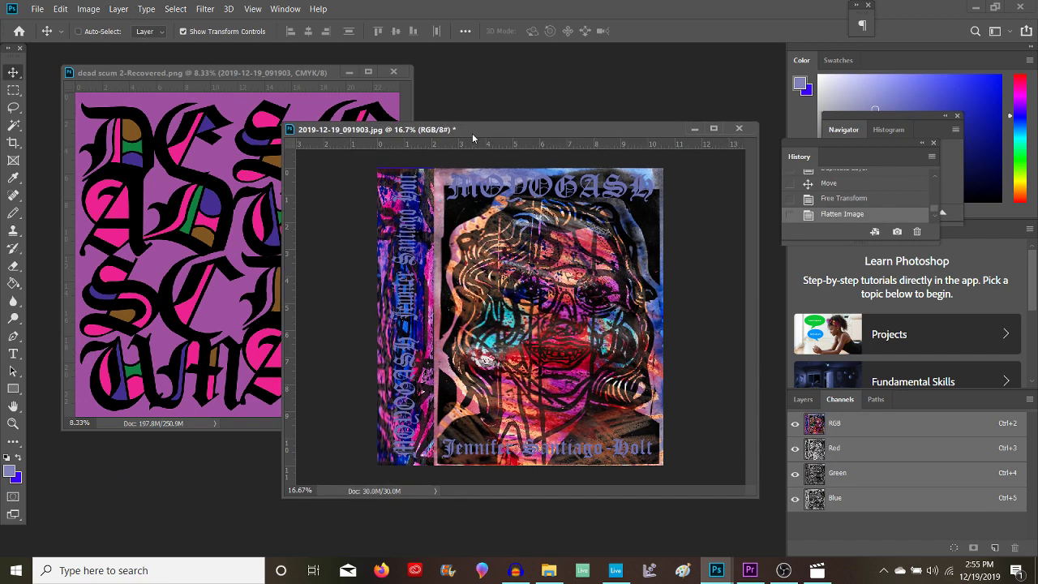
left_click(89, 9)
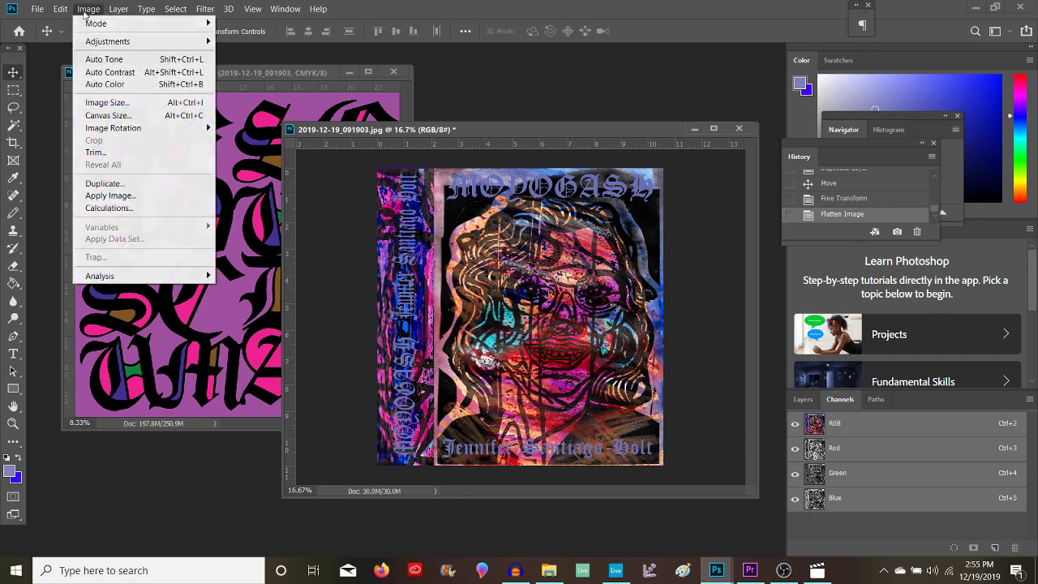
key("Escape")
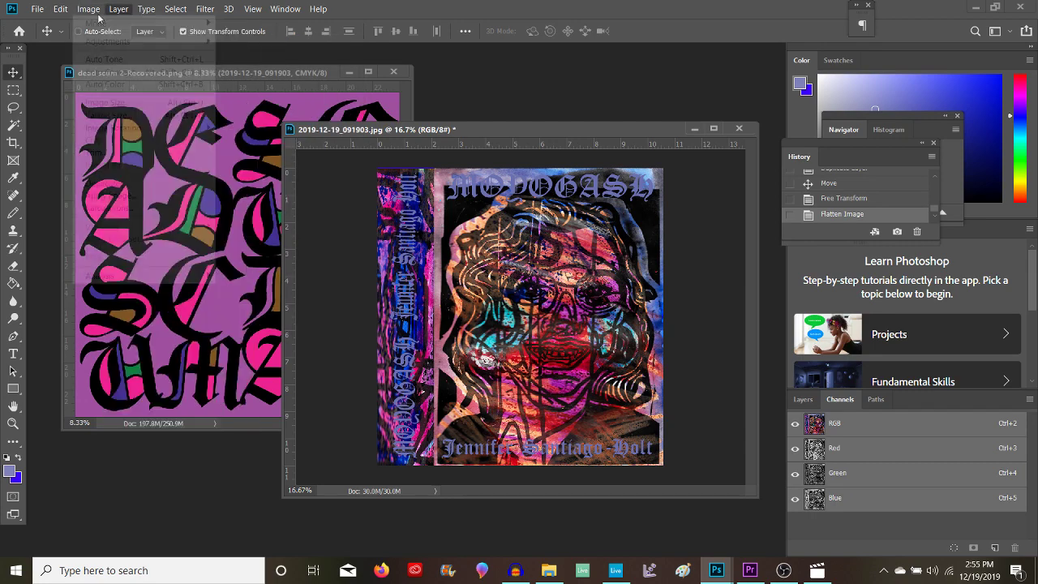
left_click(88, 9)
mouse_move(97, 27)
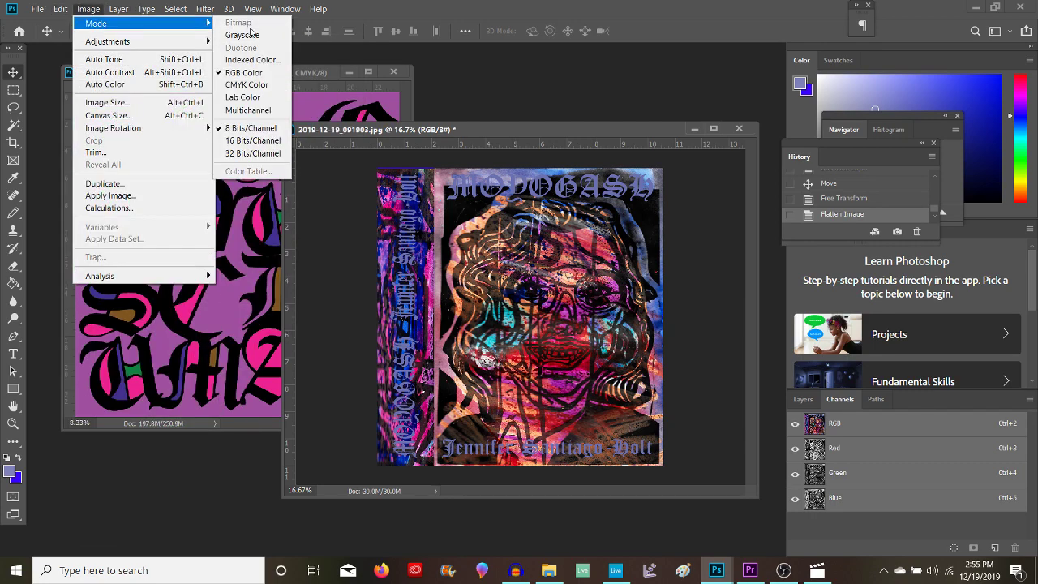
left_click(246, 85)
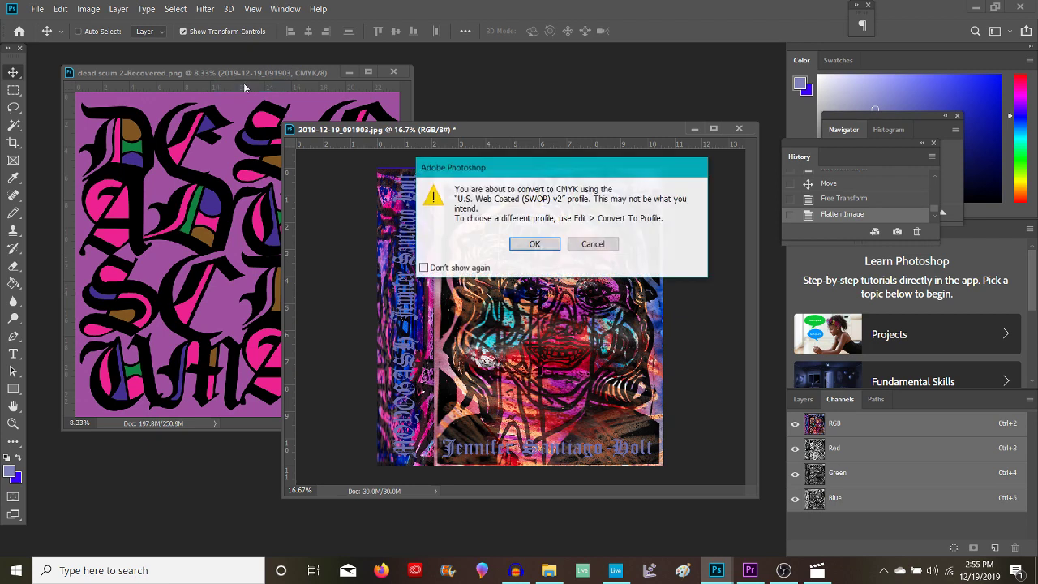
left_click(535, 245)
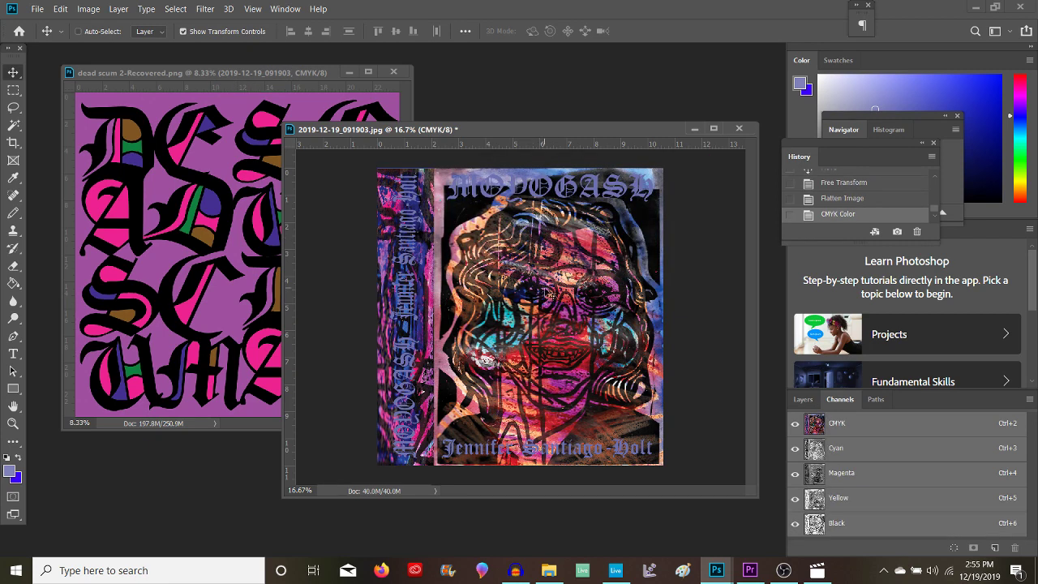
Examine the Black, Yellow, Magenta and Cyan channels of the portrait cover individually, then restore its CMYK composite view.
left_click(827, 528)
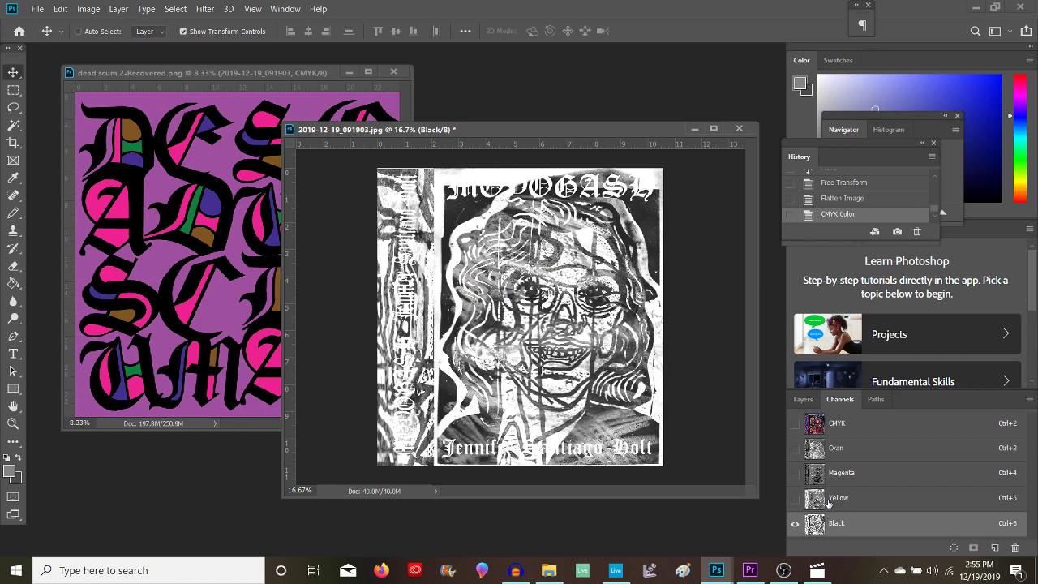
left_click(828, 501)
left_click(843, 475)
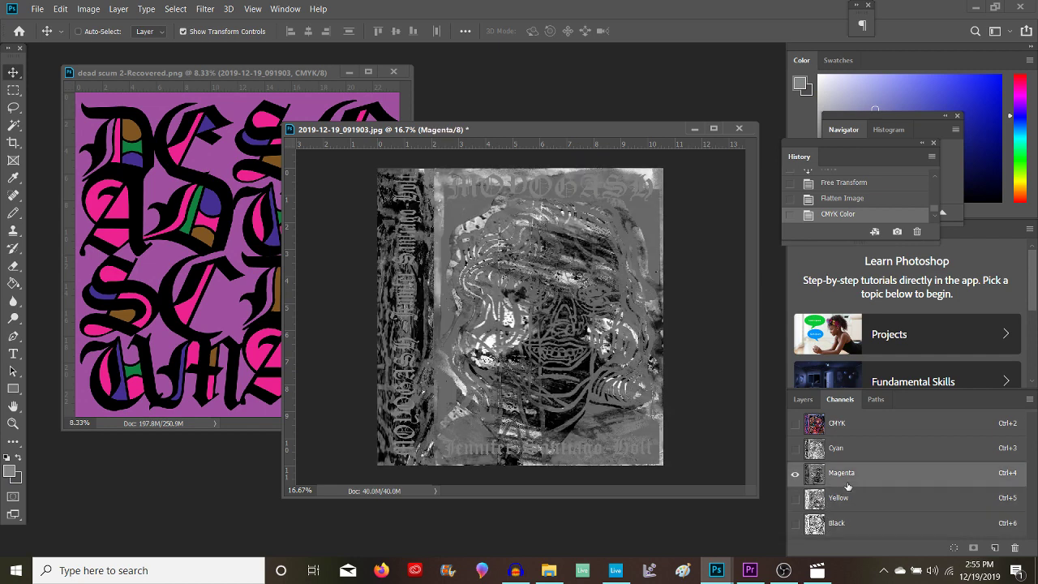
left_click(843, 451)
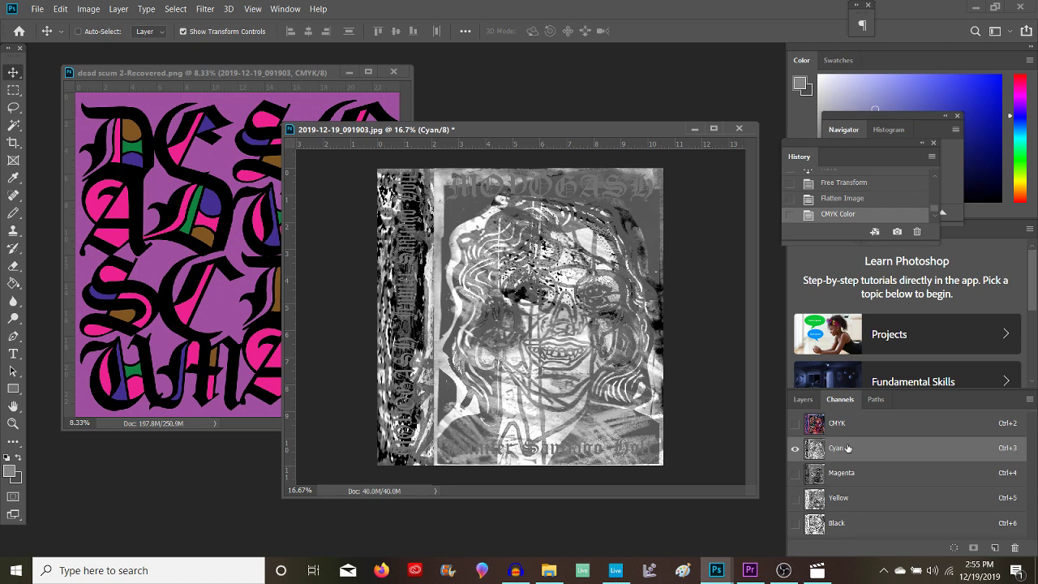
left_click(839, 422)
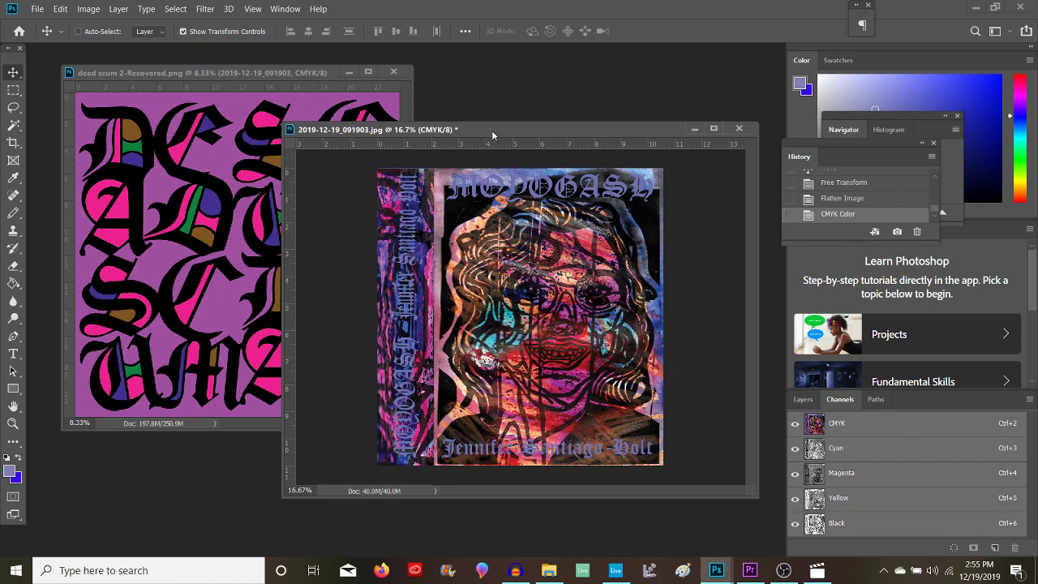
Move the 2019-12-19_091903.jpg window up and narrow it to sit beside the dead scum 2-Recovered.png window.
left_click_drag(492, 130, 498, 100)
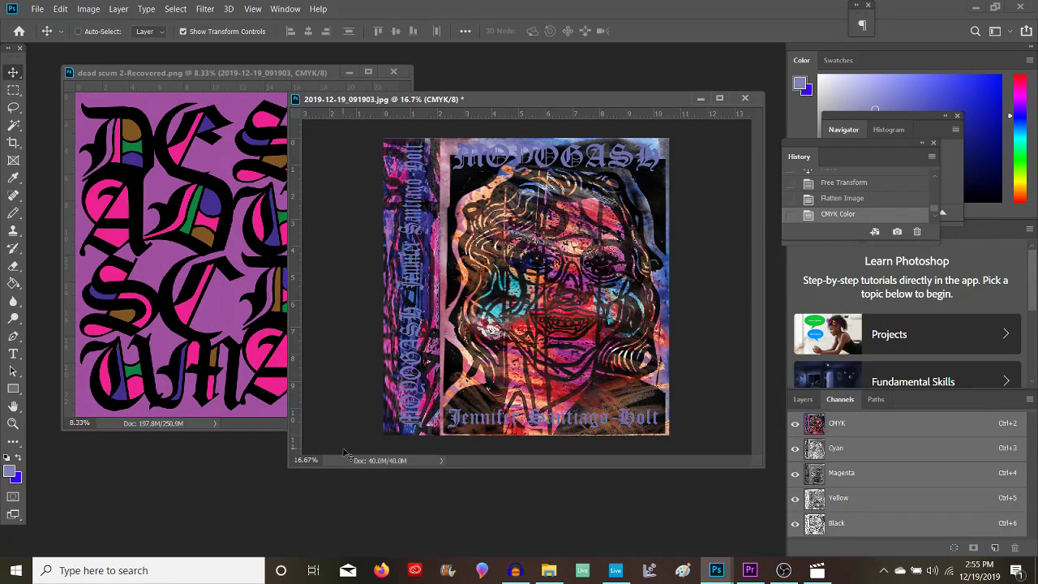
left_click_drag(286, 467, 422, 464)
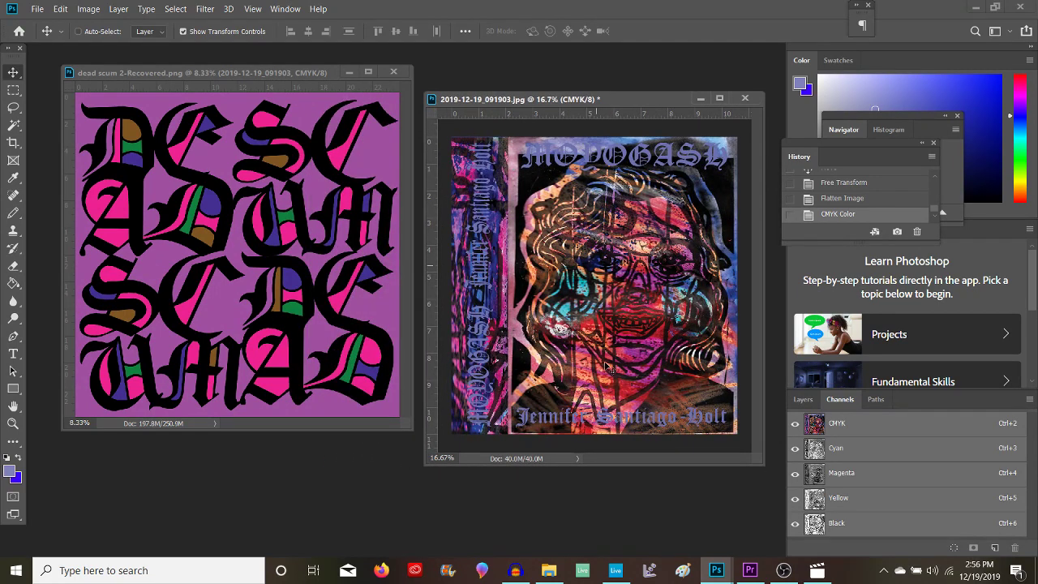
Check the running recording in Audacity and the glitched video in the video player, and return to Photoshop.
left_click(529, 572)
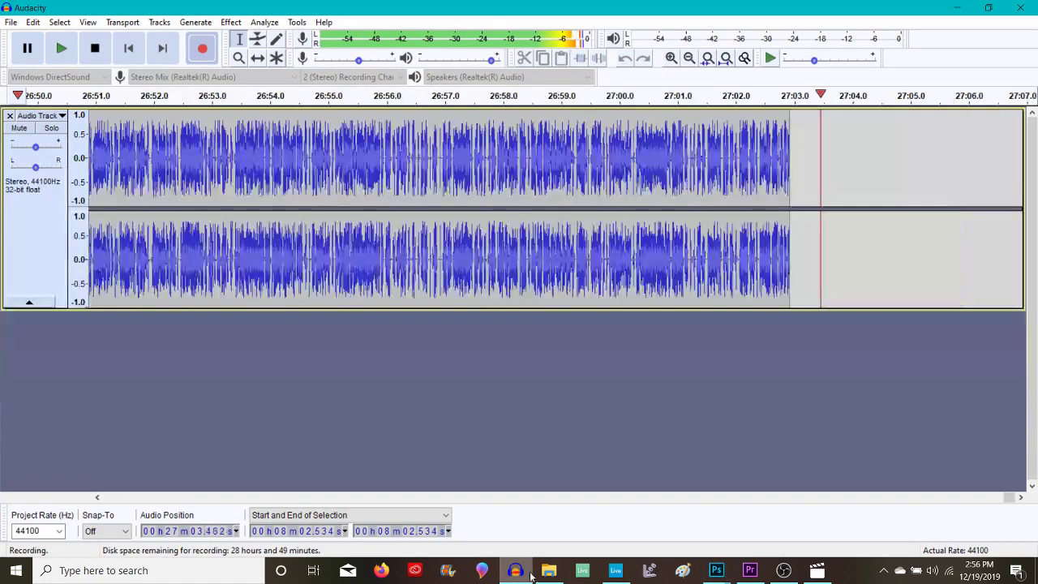
left_click(816, 571)
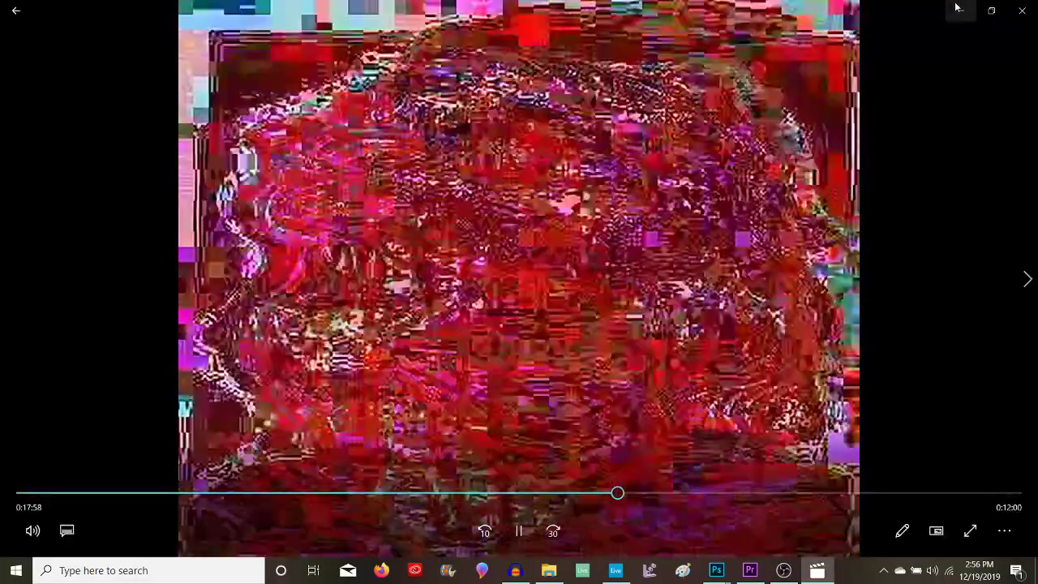
left_click(961, 10)
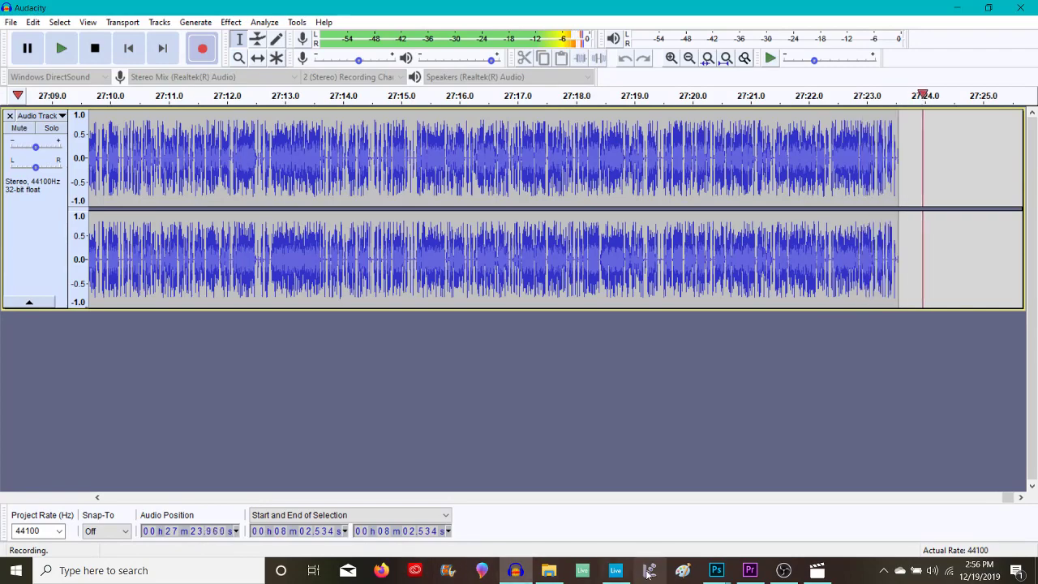
left_click(962, 12)
Move the portrait cover's window up below the options bar and extend its height down to just above the taskbar.
left_click_drag(514, 98, 524, 60)
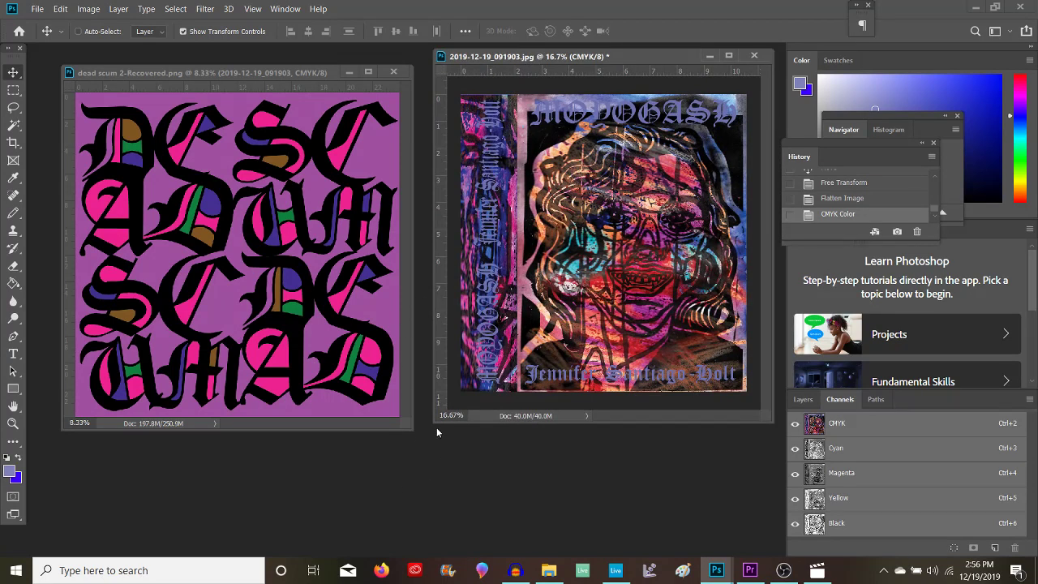
left_click_drag(436, 428, 417, 550)
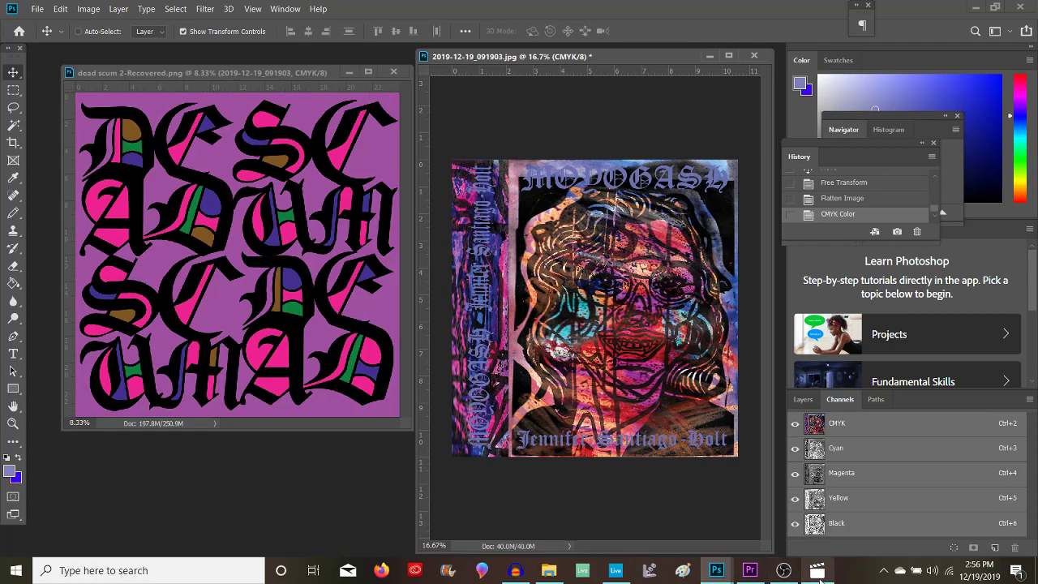
Watch more of the glitched video, check the Audacity recording's progress, and return to Photoshop.
left_click(818, 572)
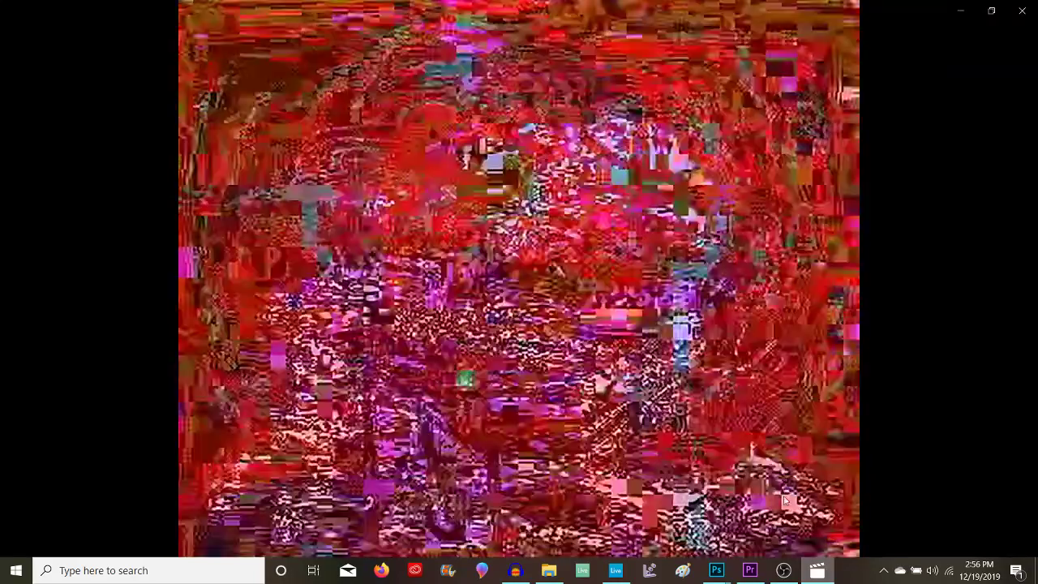
mouse_move(601, 331)
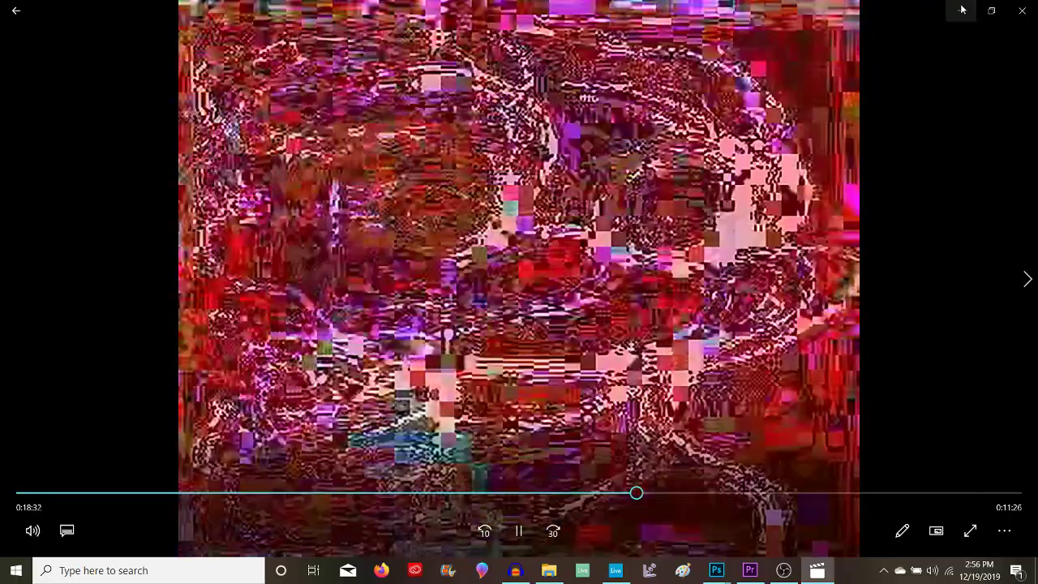
left_click(961, 10)
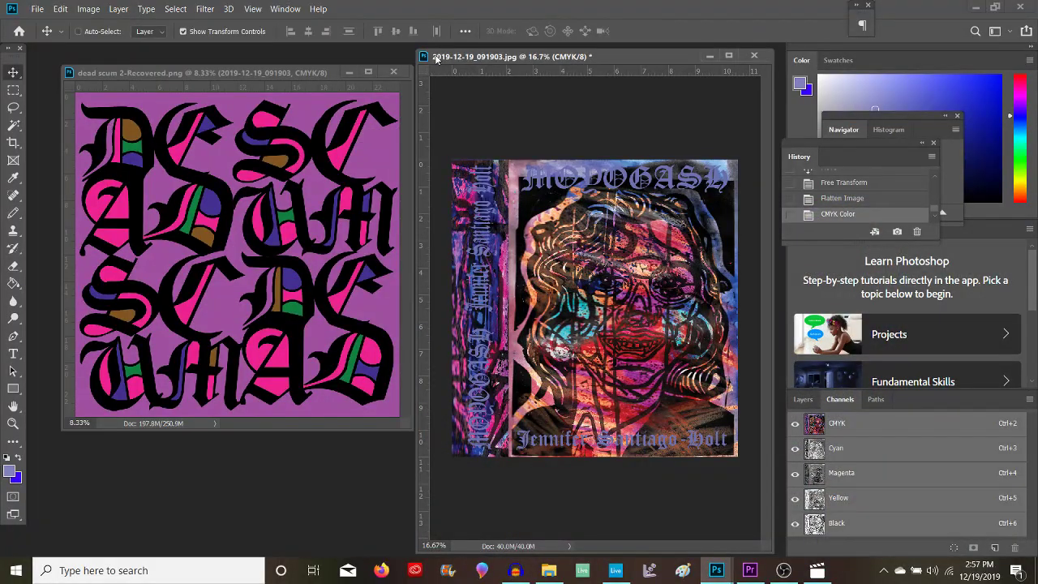
left_click(517, 571)
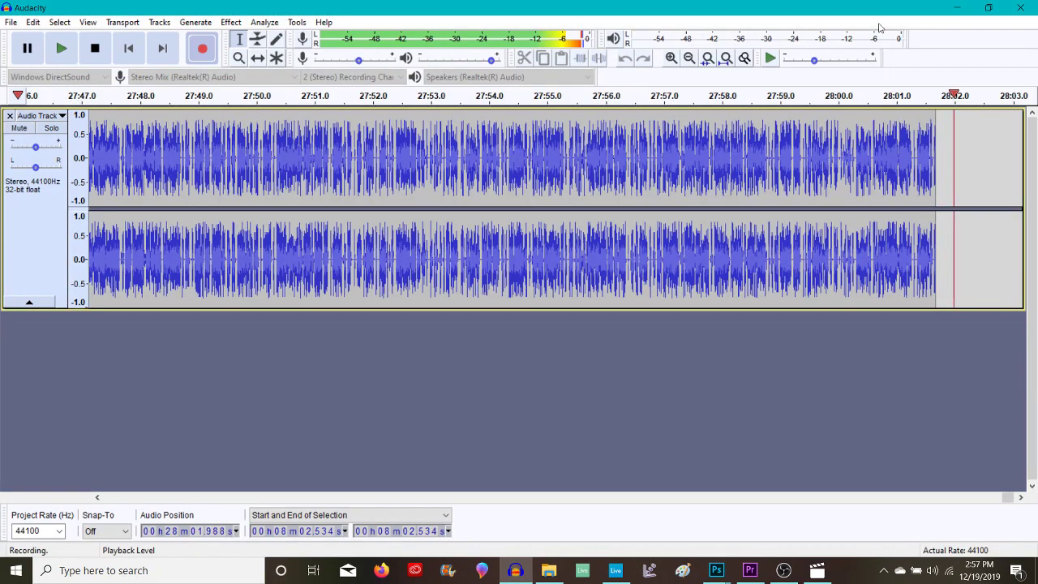
left_click(957, 8)
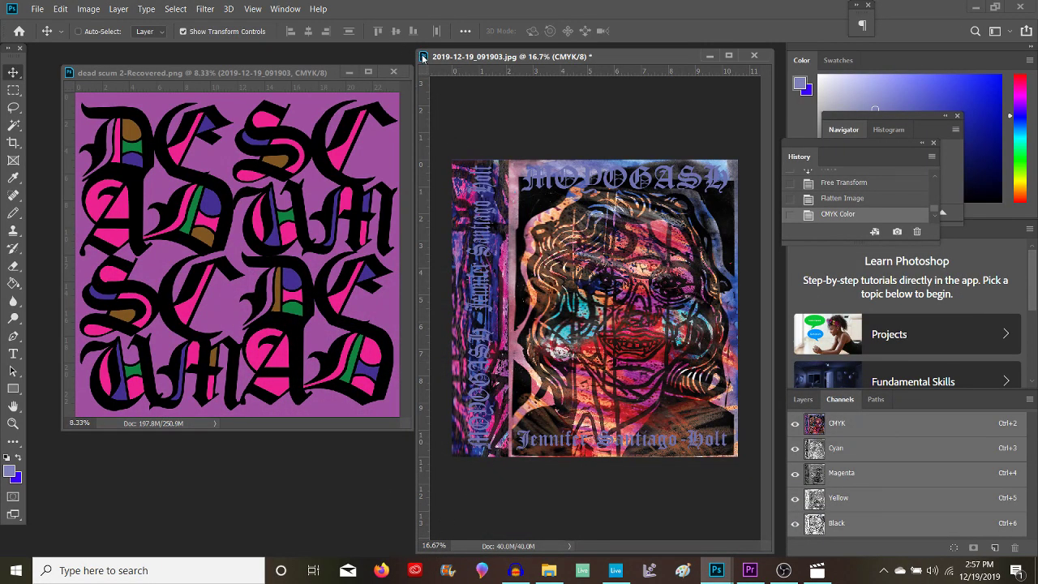
Enlarge the dead scum 2-Recovered.png window and resize the portrait cover's window so both documents stand side by side without overlapping.
left_click_drag(416, 50, 297, 47)
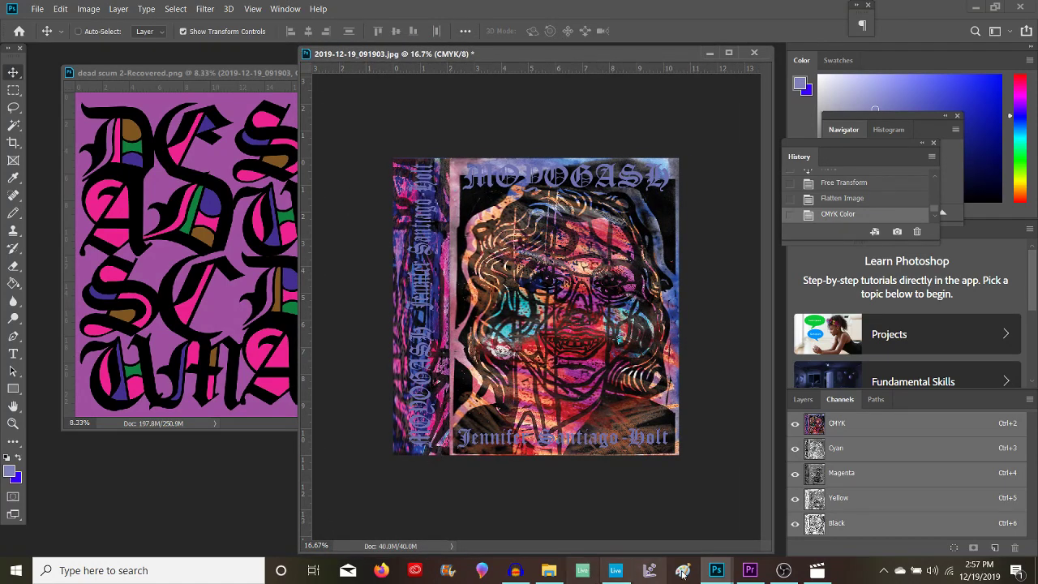
mouse_move(717, 570)
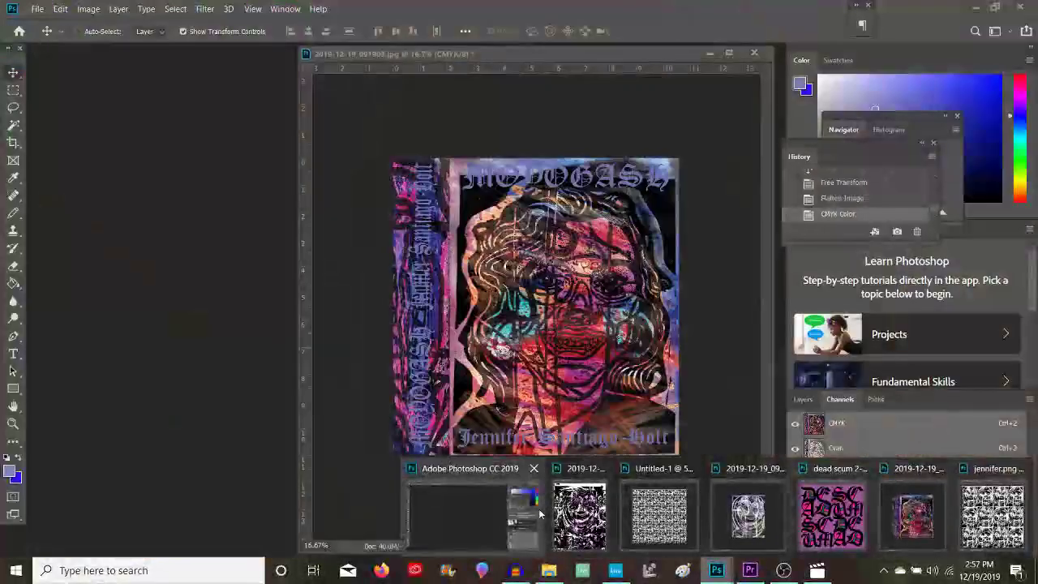
left_click(498, 516)
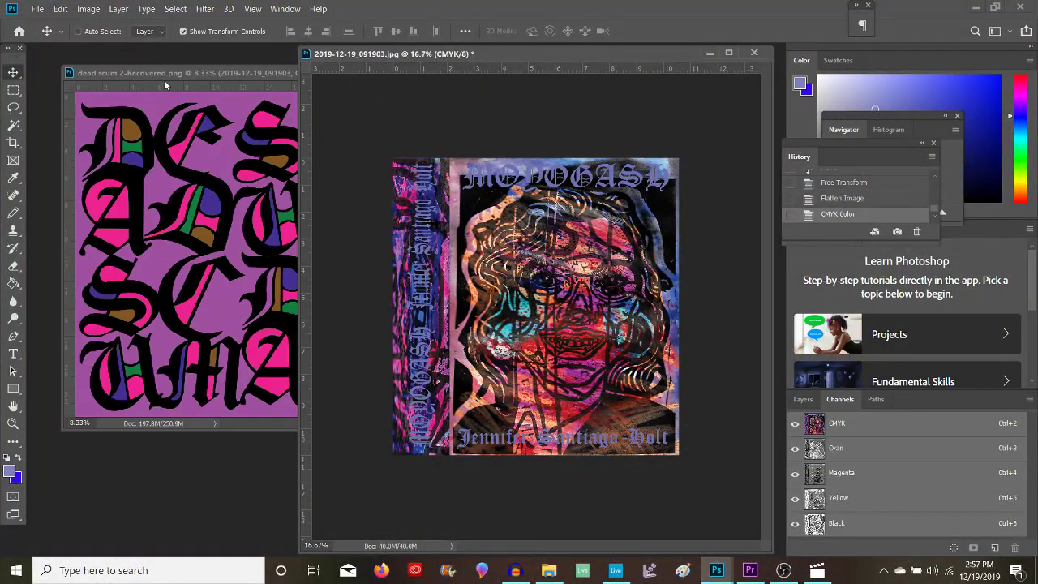
left_click_drag(163, 78, 135, 84)
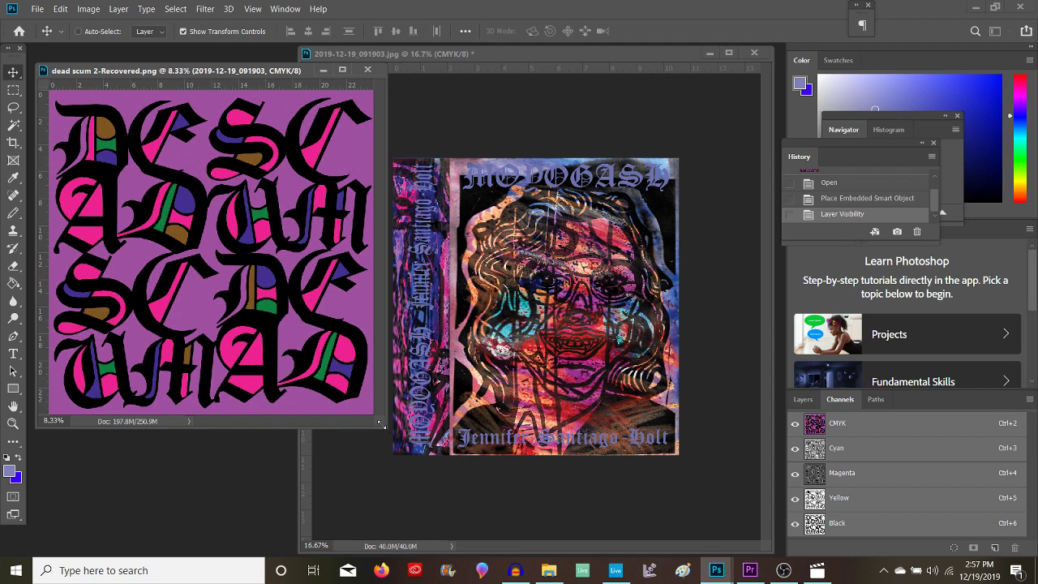
left_click_drag(380, 426, 420, 517)
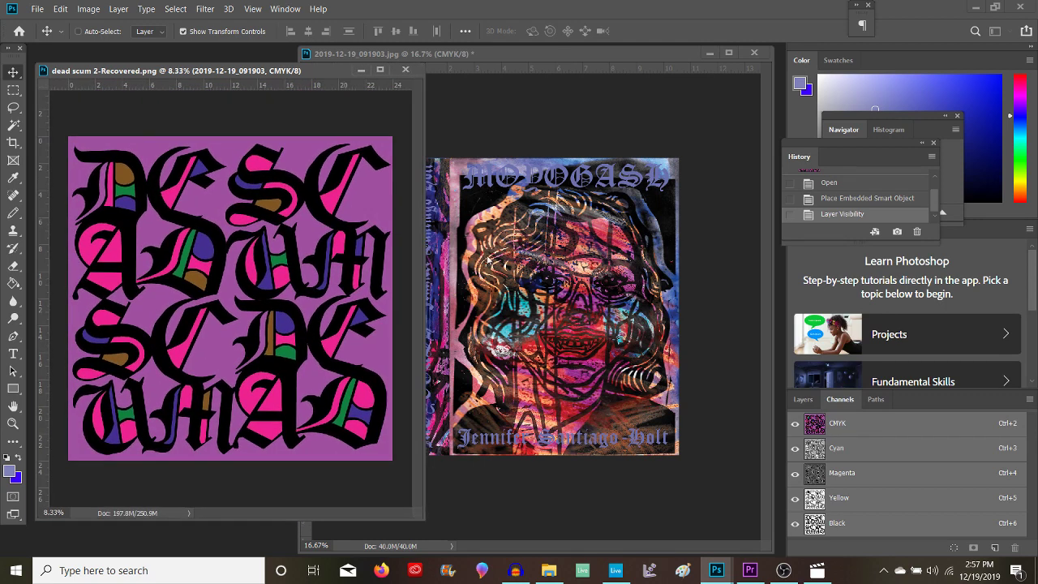
left_click(510, 52)
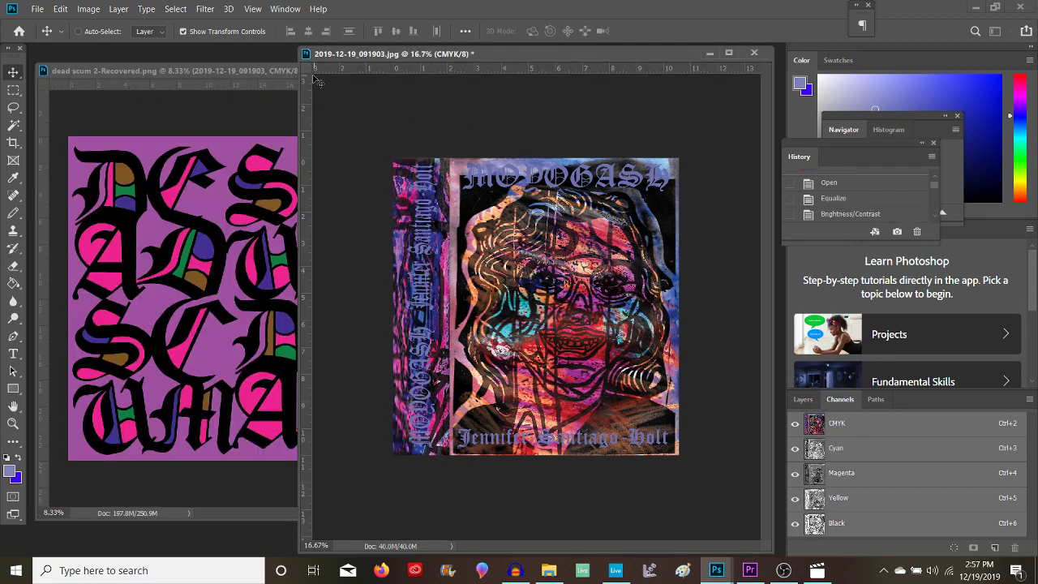
left_click_drag(296, 50, 485, 60)
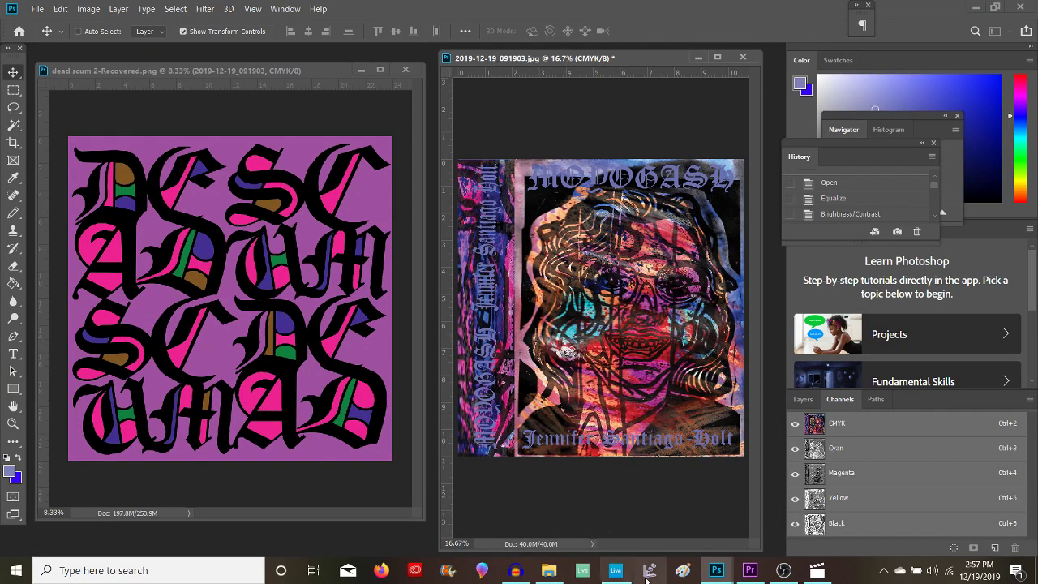
Check the live stream status in OBS and bring the glitched video back up in the video player.
left_click(781, 572)
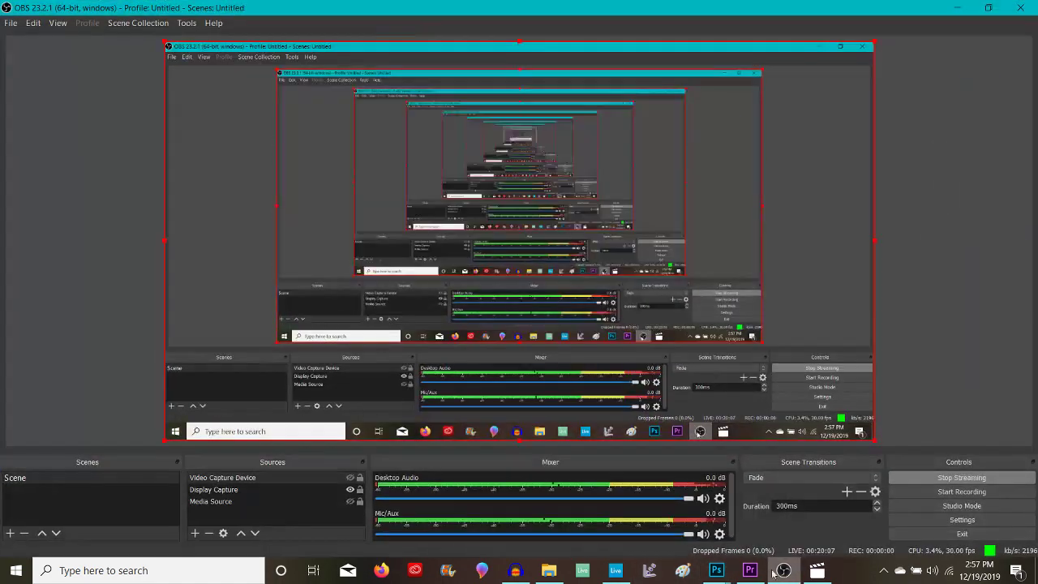
left_click(953, 8)
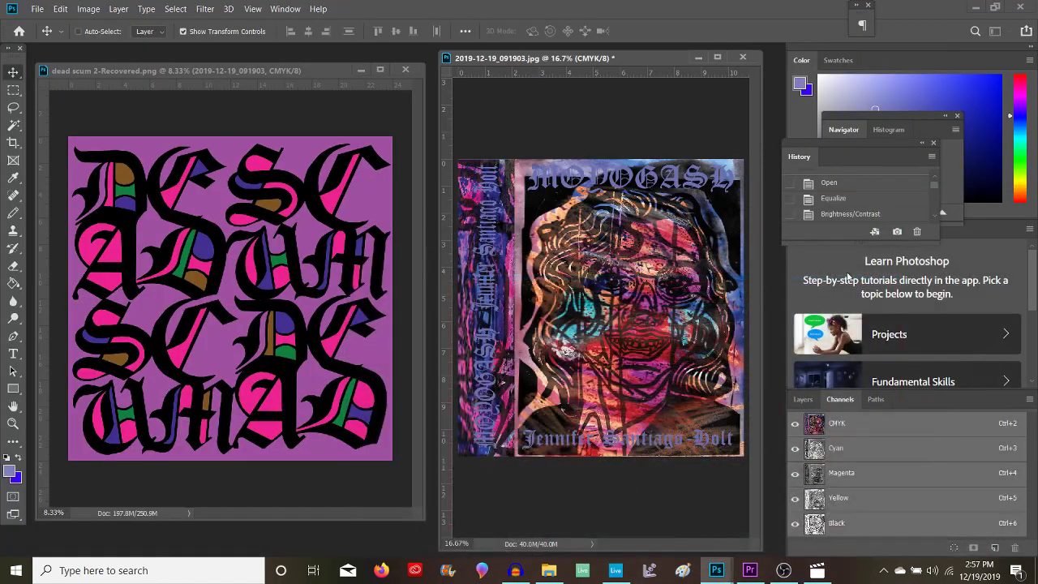
left_click(811, 572)
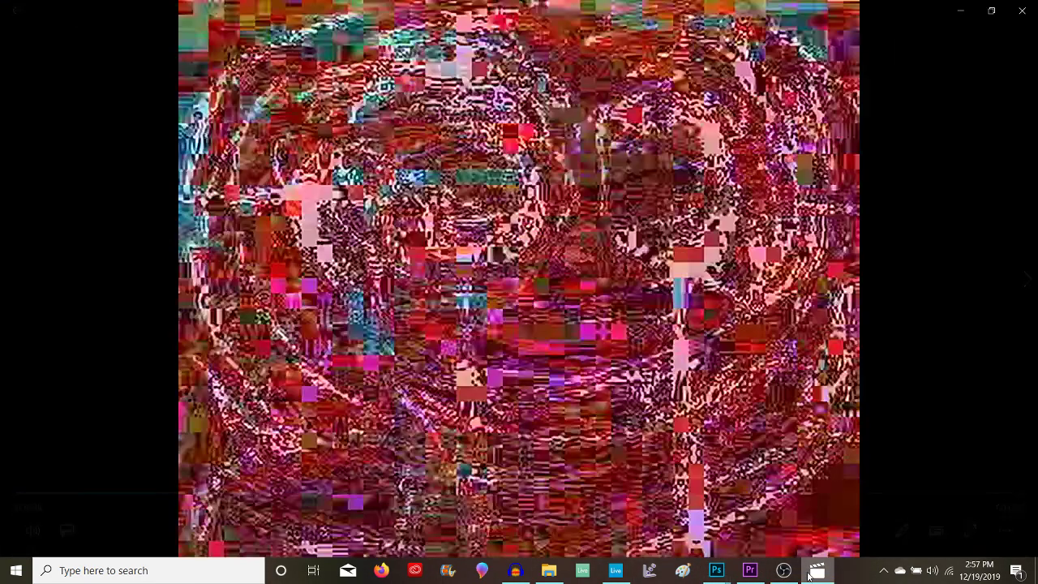